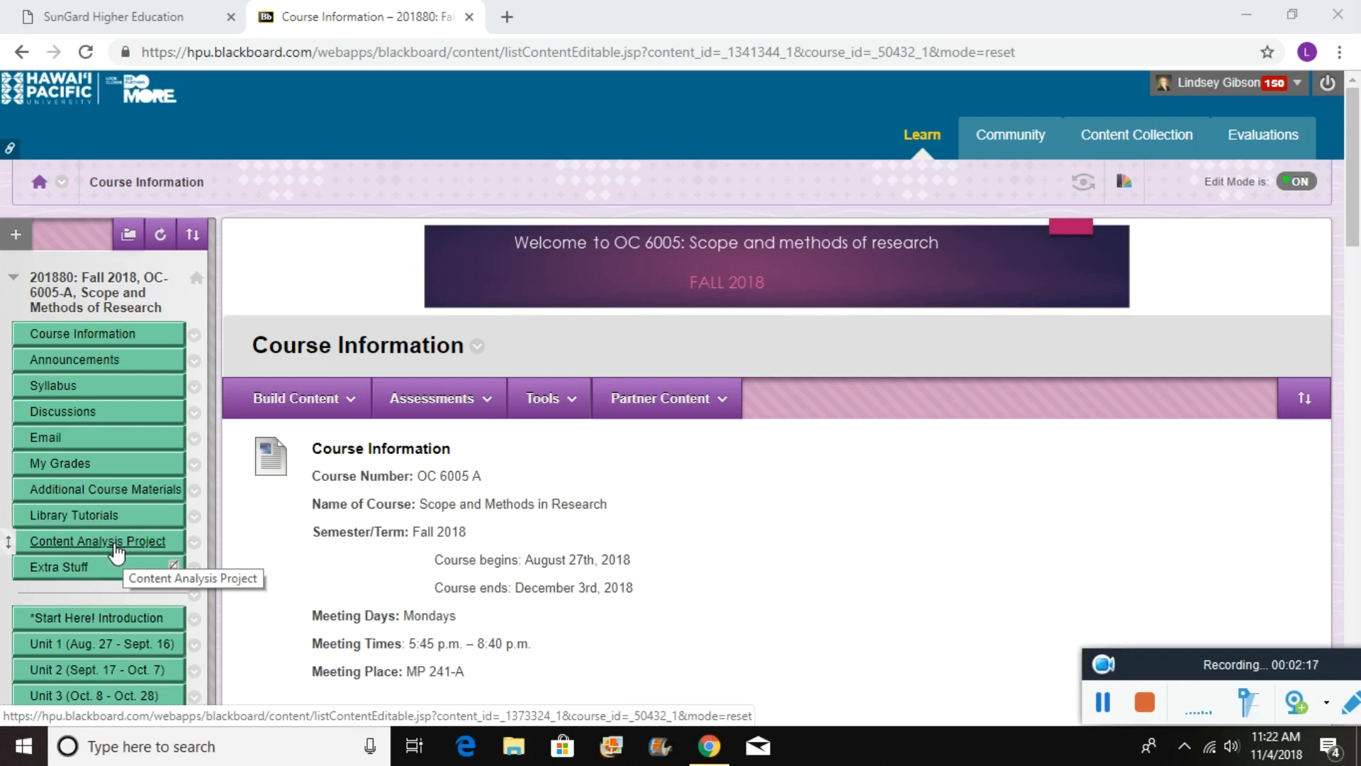
# Step: Review the Content Analysis Project page's instructions, VMware download link and data sets, and put the browser window away
pyautogui.click(117, 550)
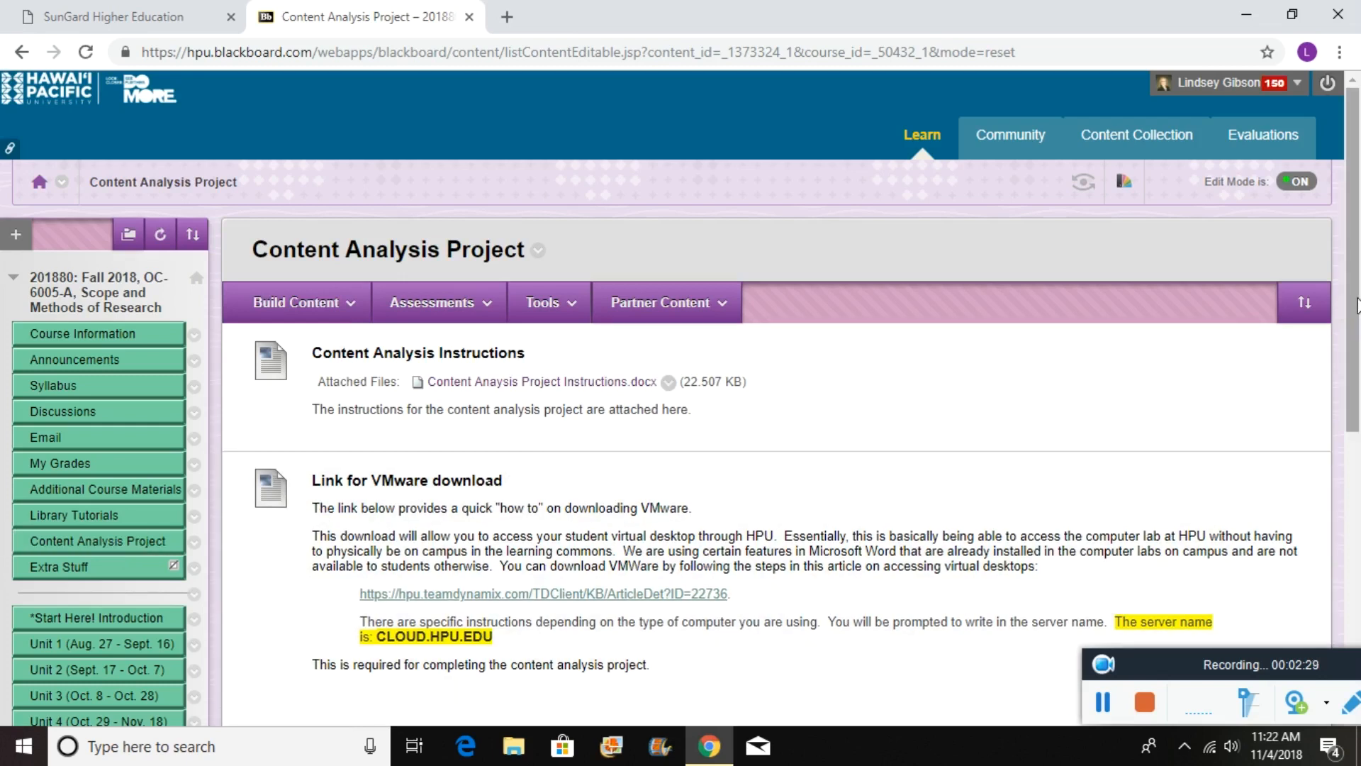
pyautogui.scroll(-2, 1356, 306)
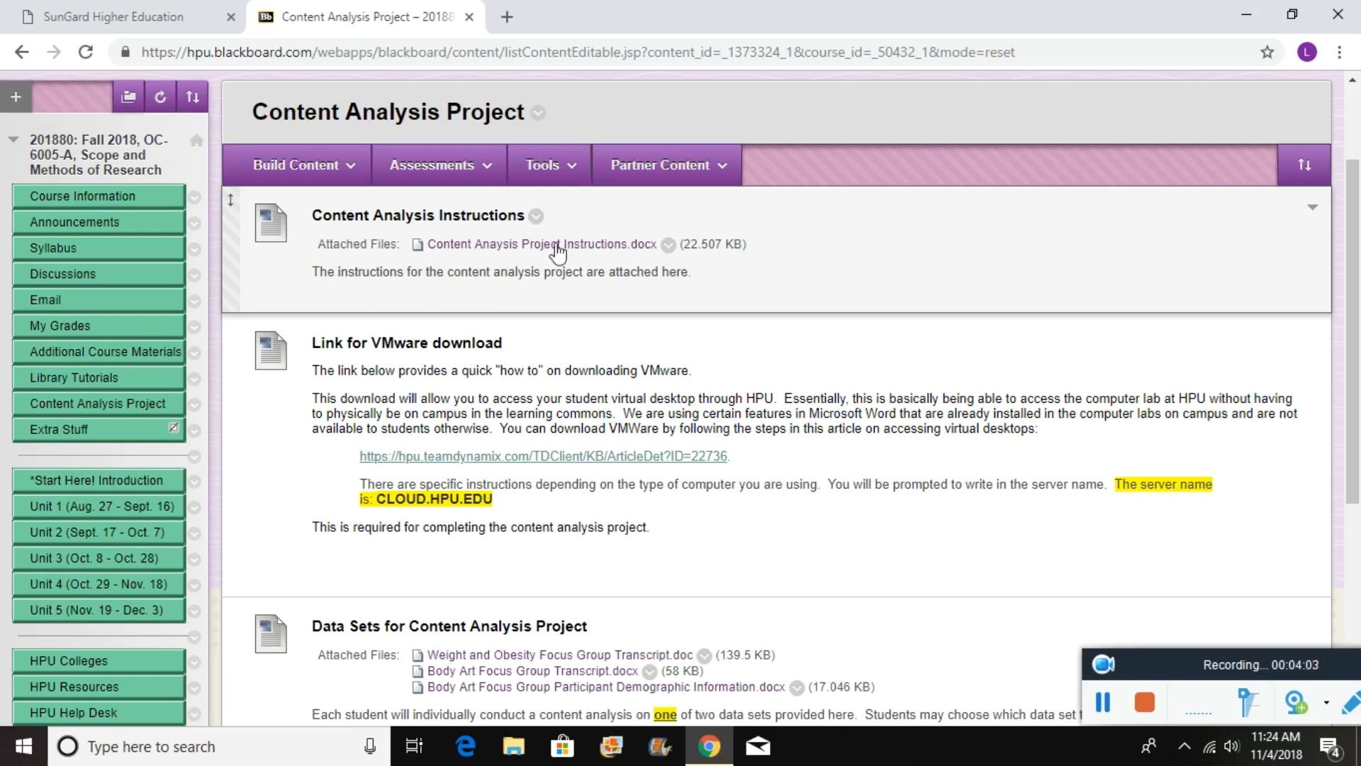
pyautogui.moveTo(1355, 258); pyautogui.dragTo(1355, 355)
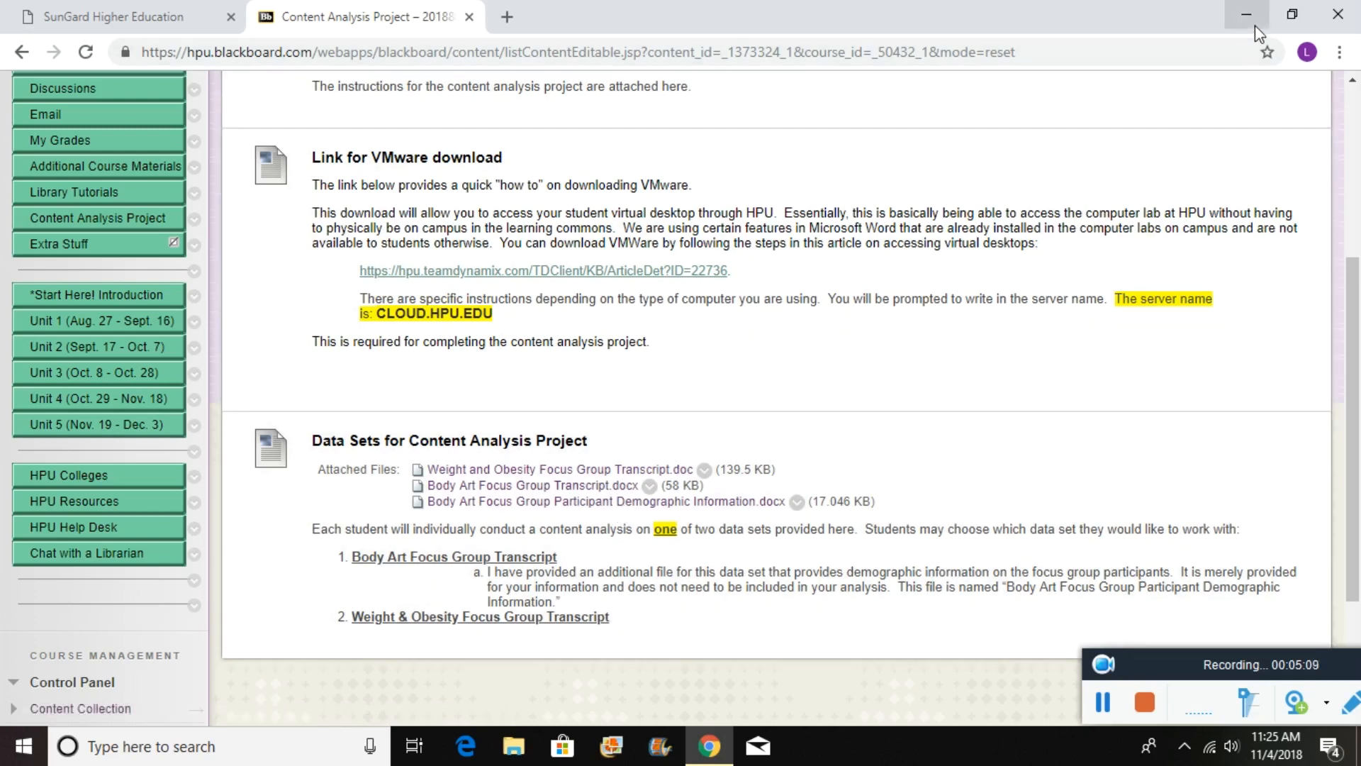
pyautogui.click(1337, 20)
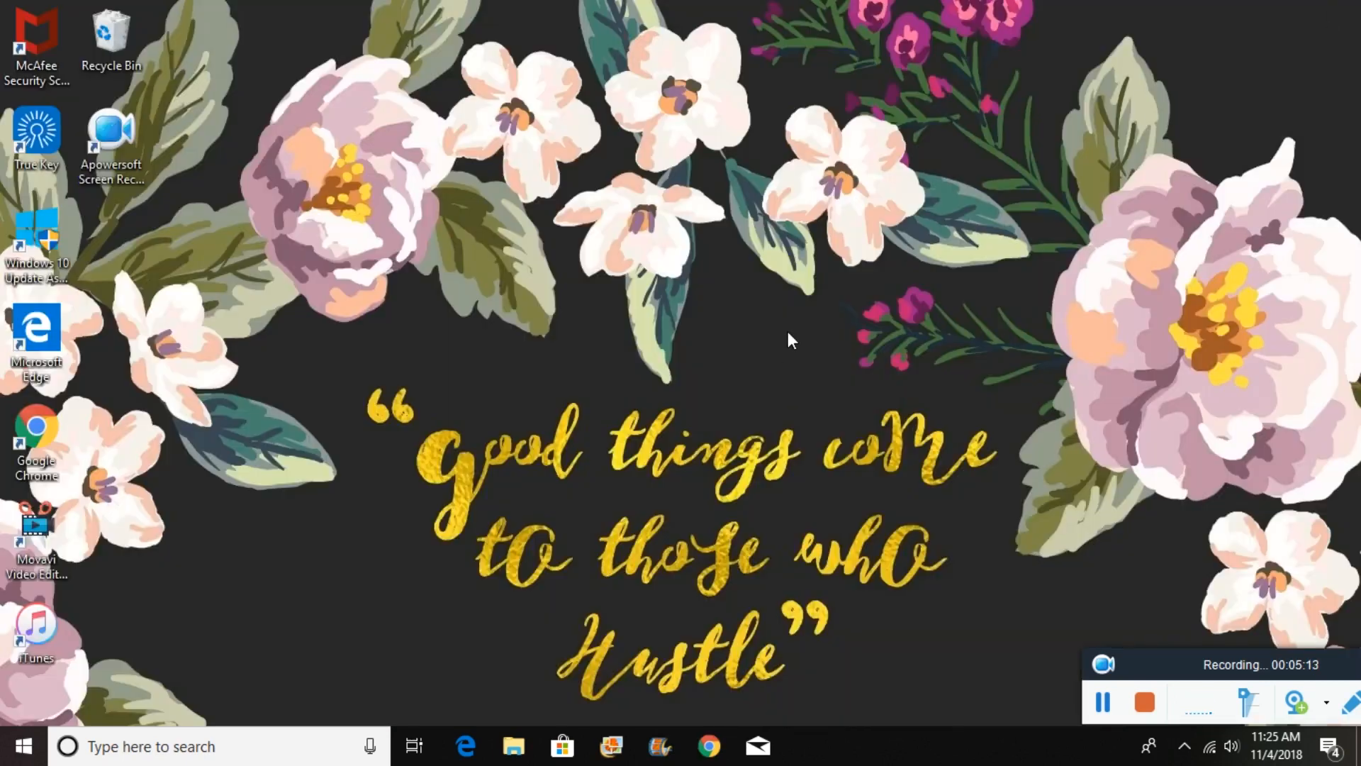
# Step: Launch VMware Horizon Client from the installed applications
pyautogui.click(17, 755)
pyautogui.moveTo(309, 207); pyautogui.dragTo(288, 647)
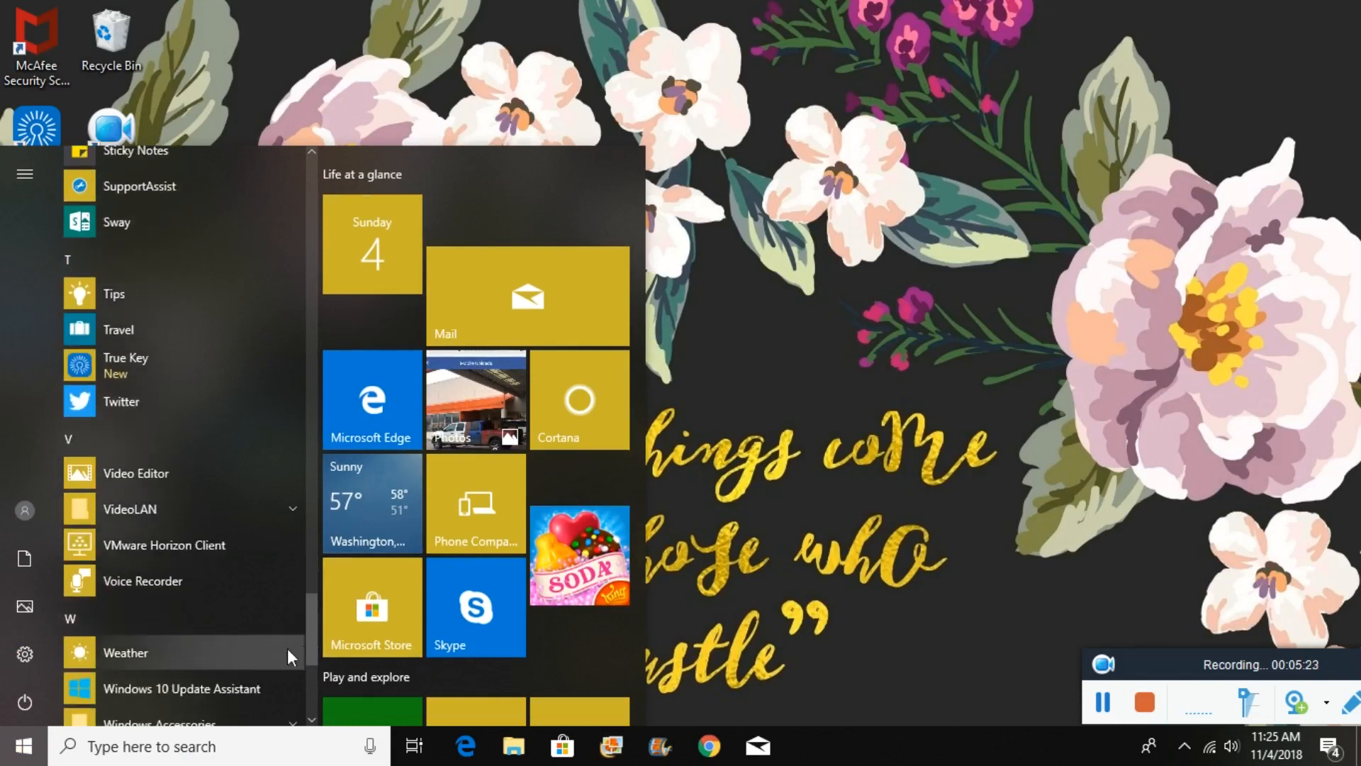
pyautogui.click(215, 543)
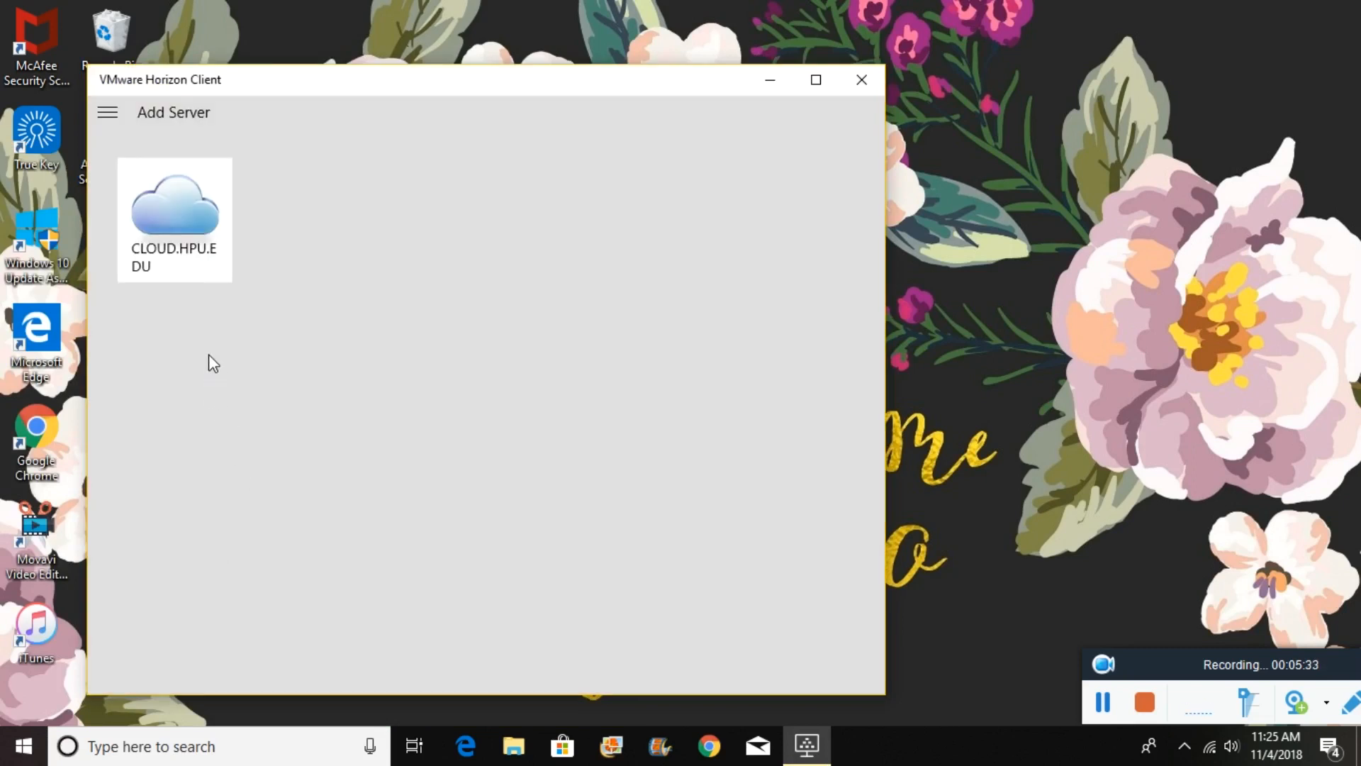
# Step: Connect to the CLOUD.HPU.EDU server, log in with the account password, and open the Labs and Classrooms virtual desktop
pyautogui.click(190, 251)
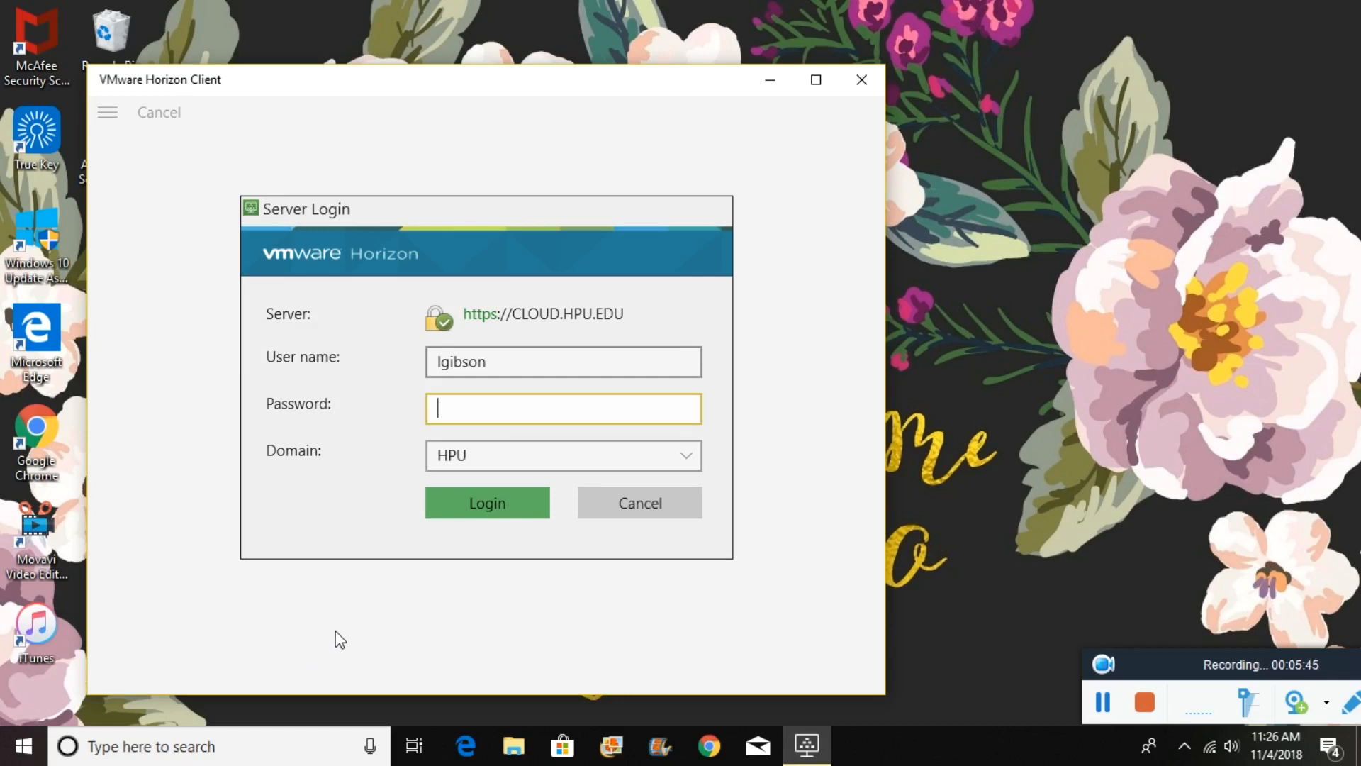
pyautogui.write('•••••••••')
pyautogui.click(494, 503)
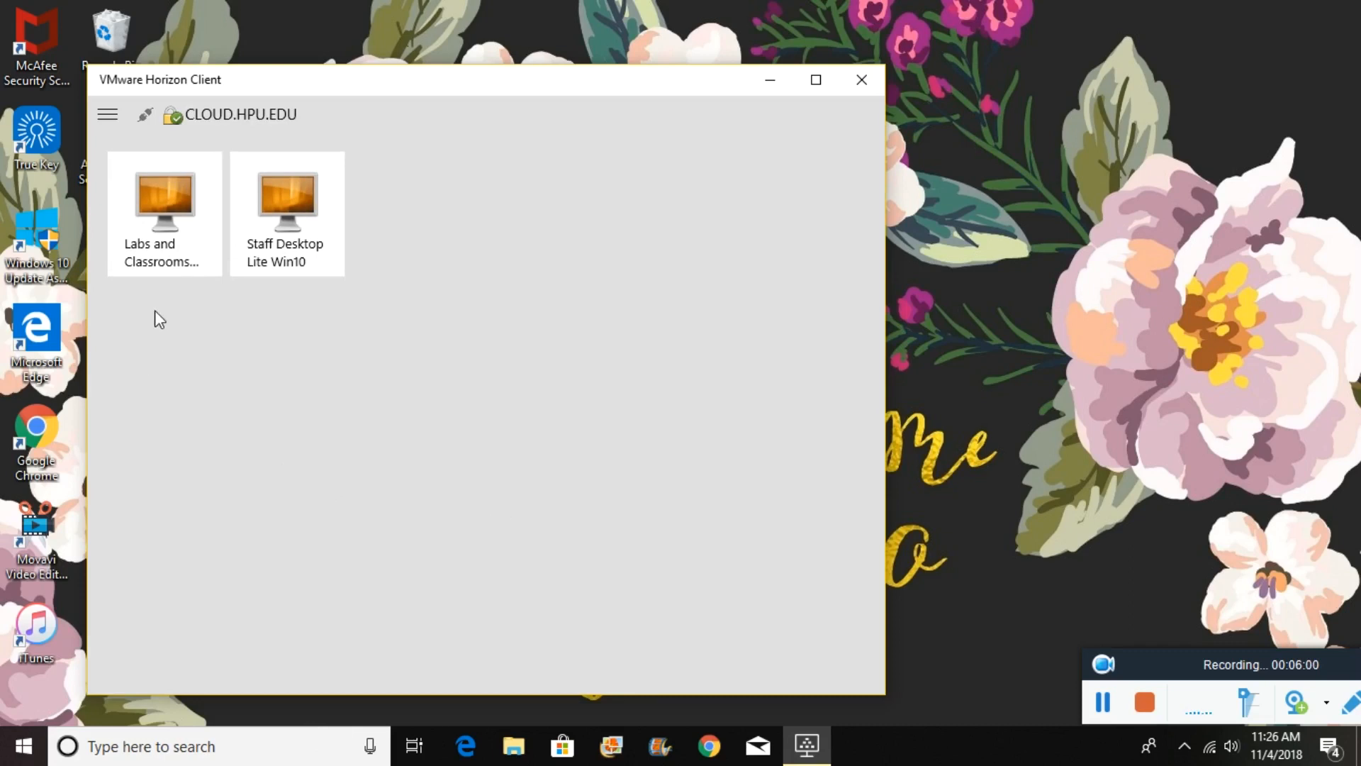
pyautogui.doubleClick(172, 250)
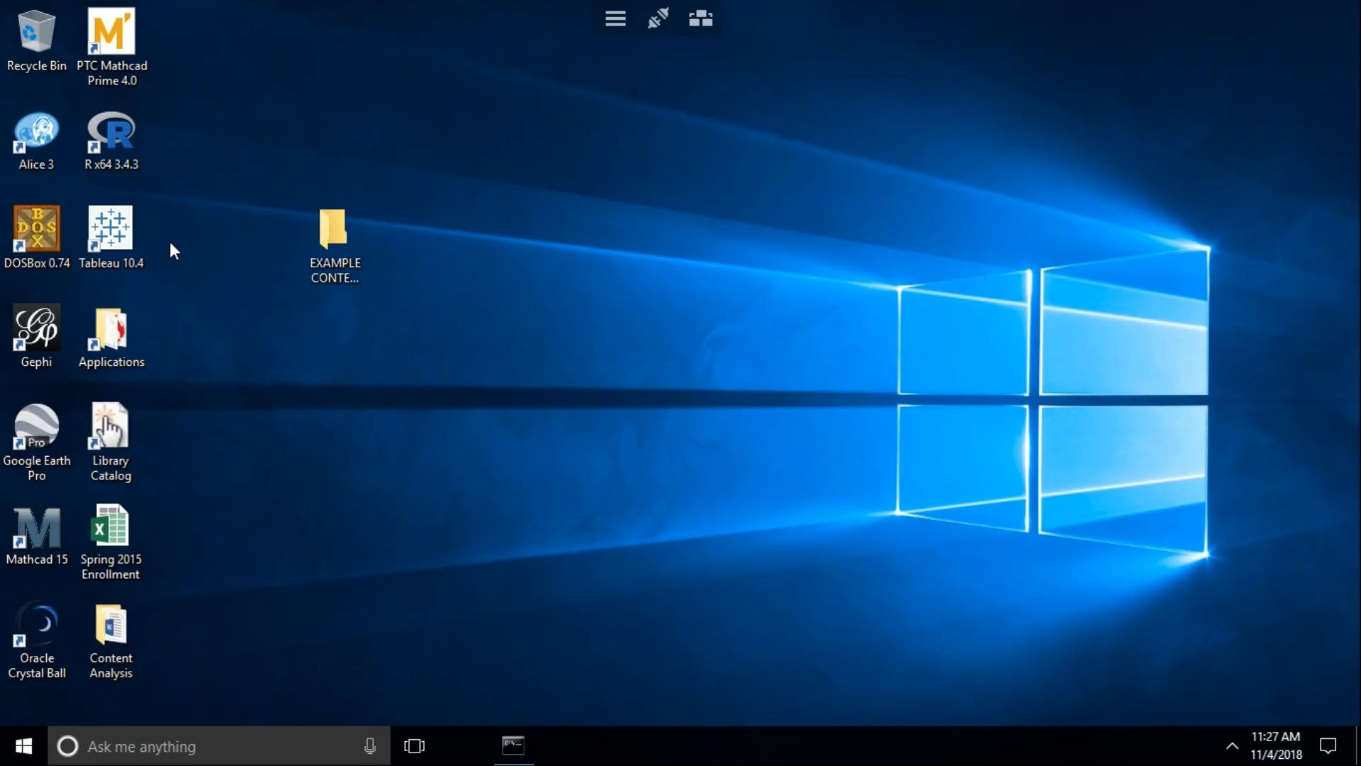
# Step: Open the Letter to Shareholders document from the EXAMPLE CONTENT ANALYSIS OC 6005 folder in Word and dismiss the printer login
pyautogui.click(325, 274)
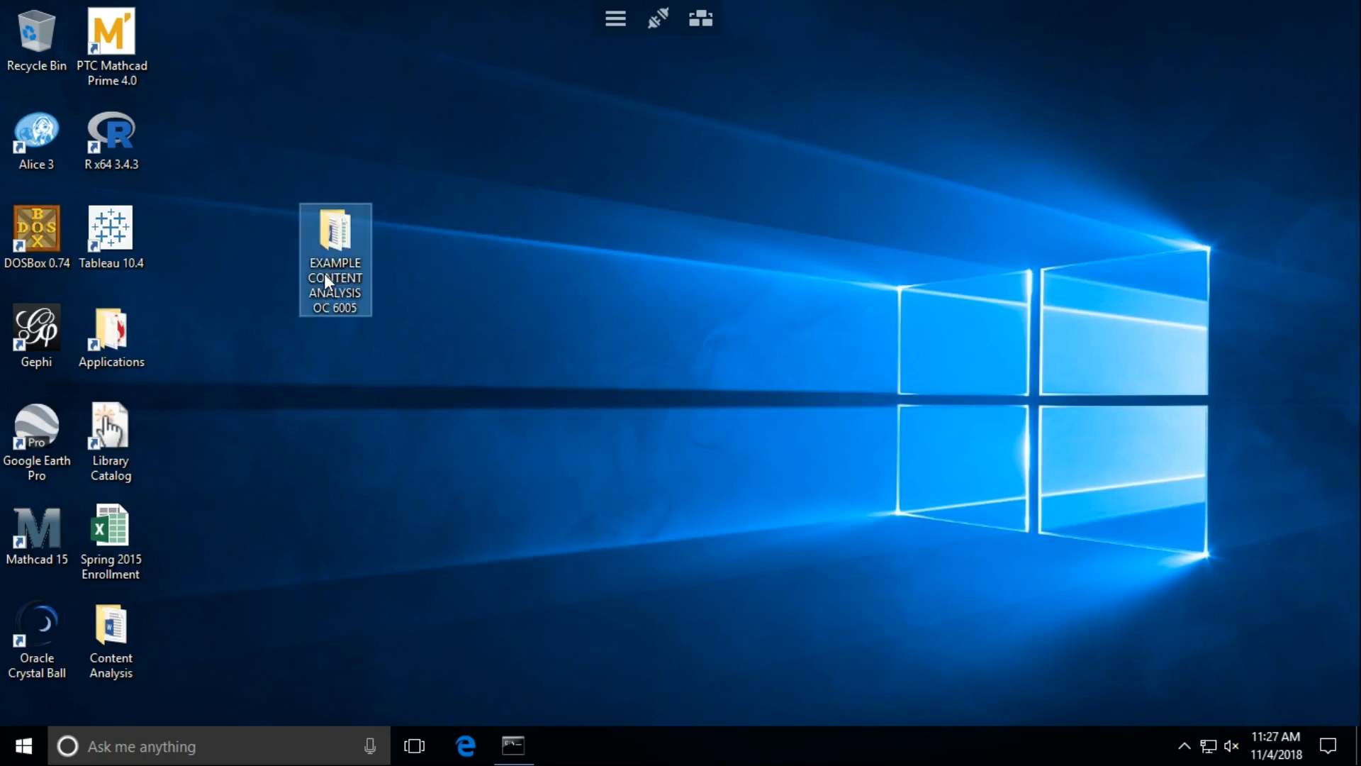
pyautogui.doubleClick(325, 274)
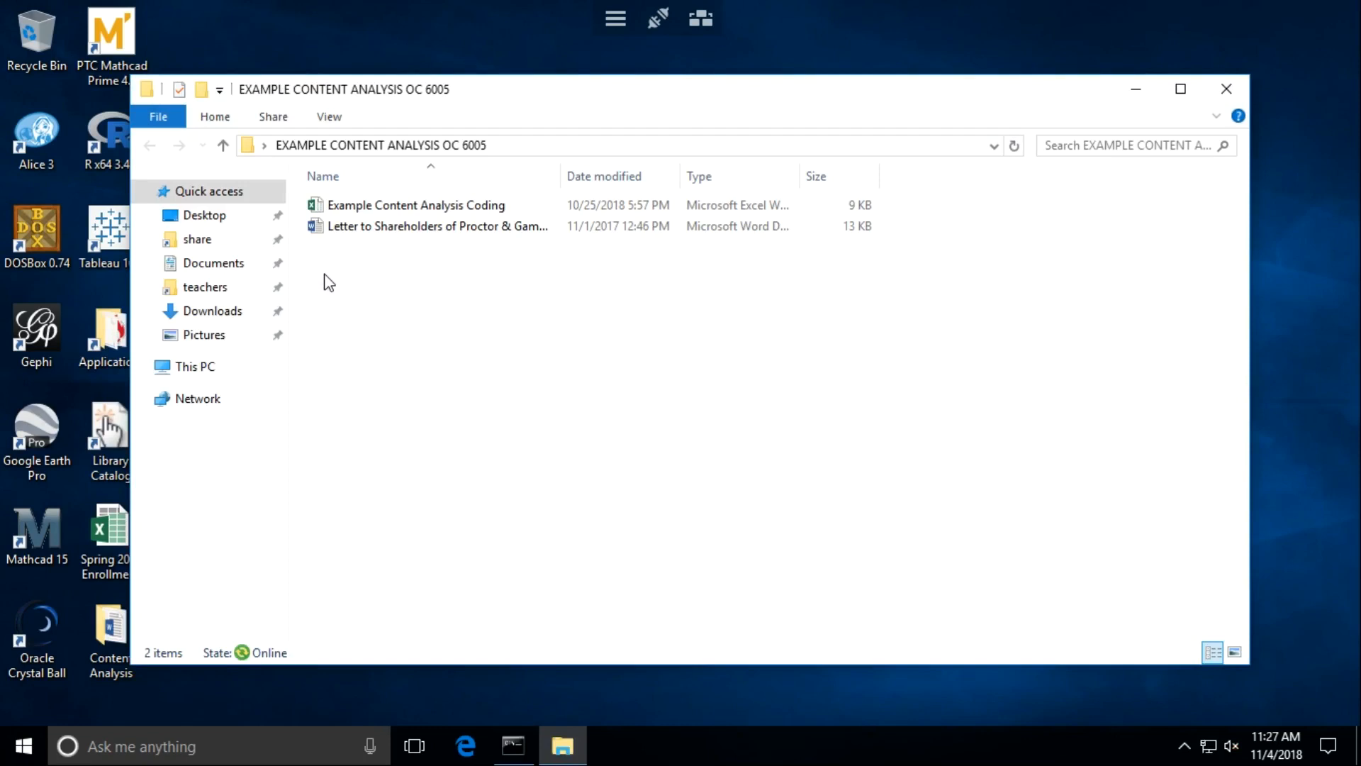
pyautogui.click(376, 231)
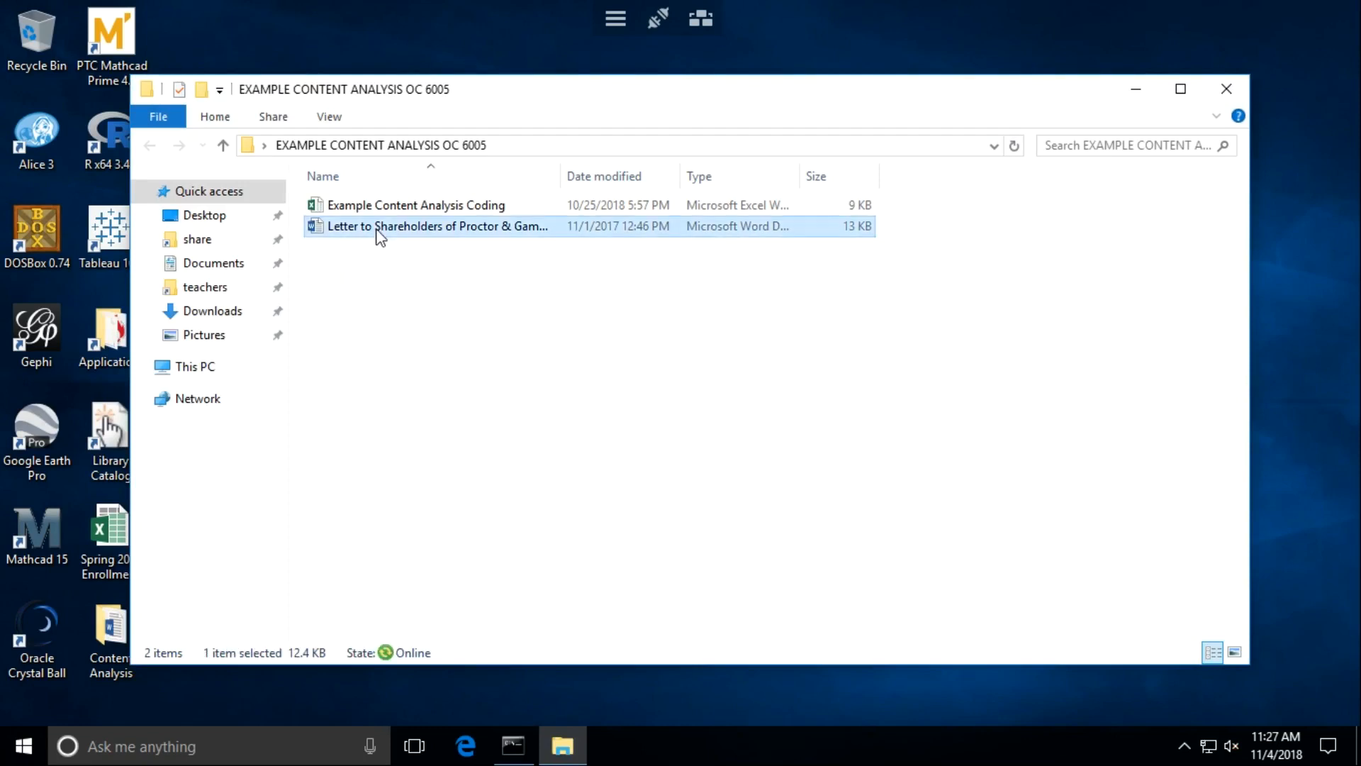
pyautogui.doubleClick(376, 230)
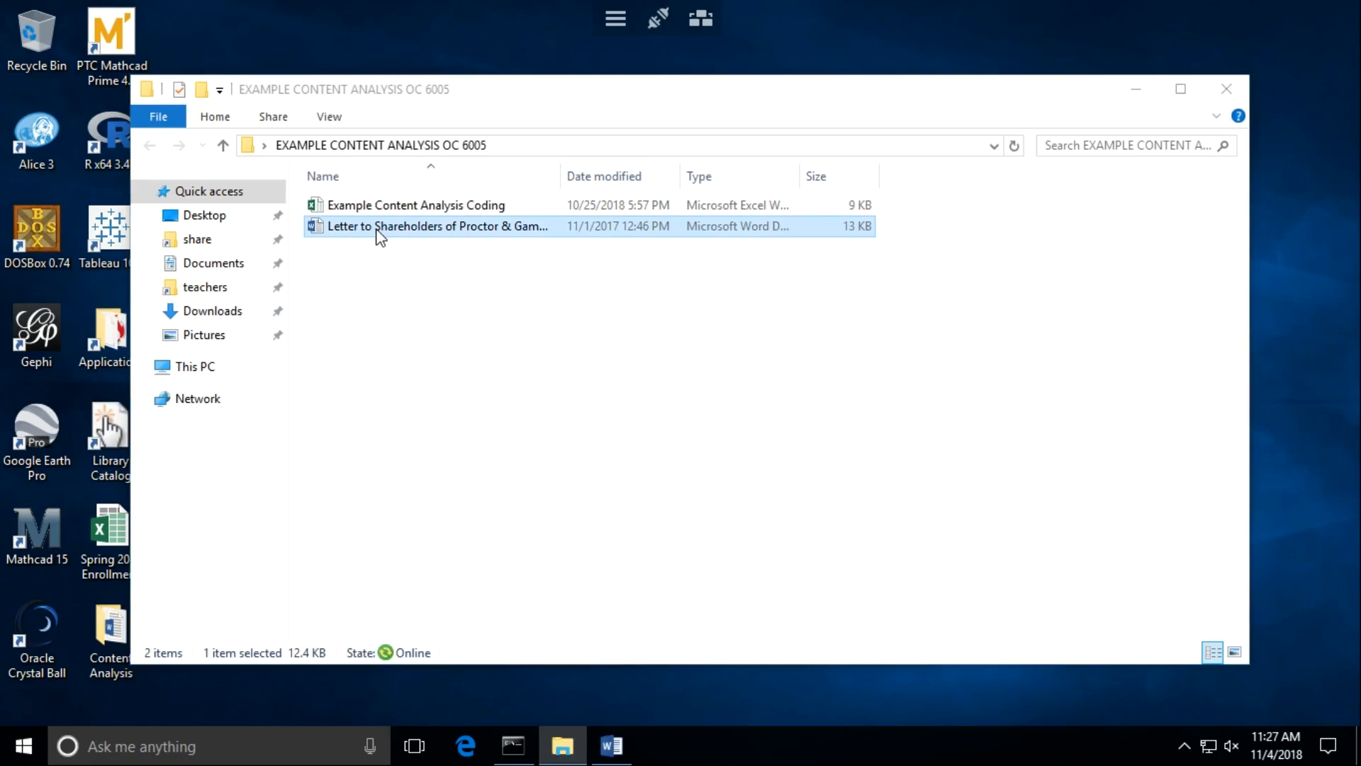
pyautogui.click(611, 746)
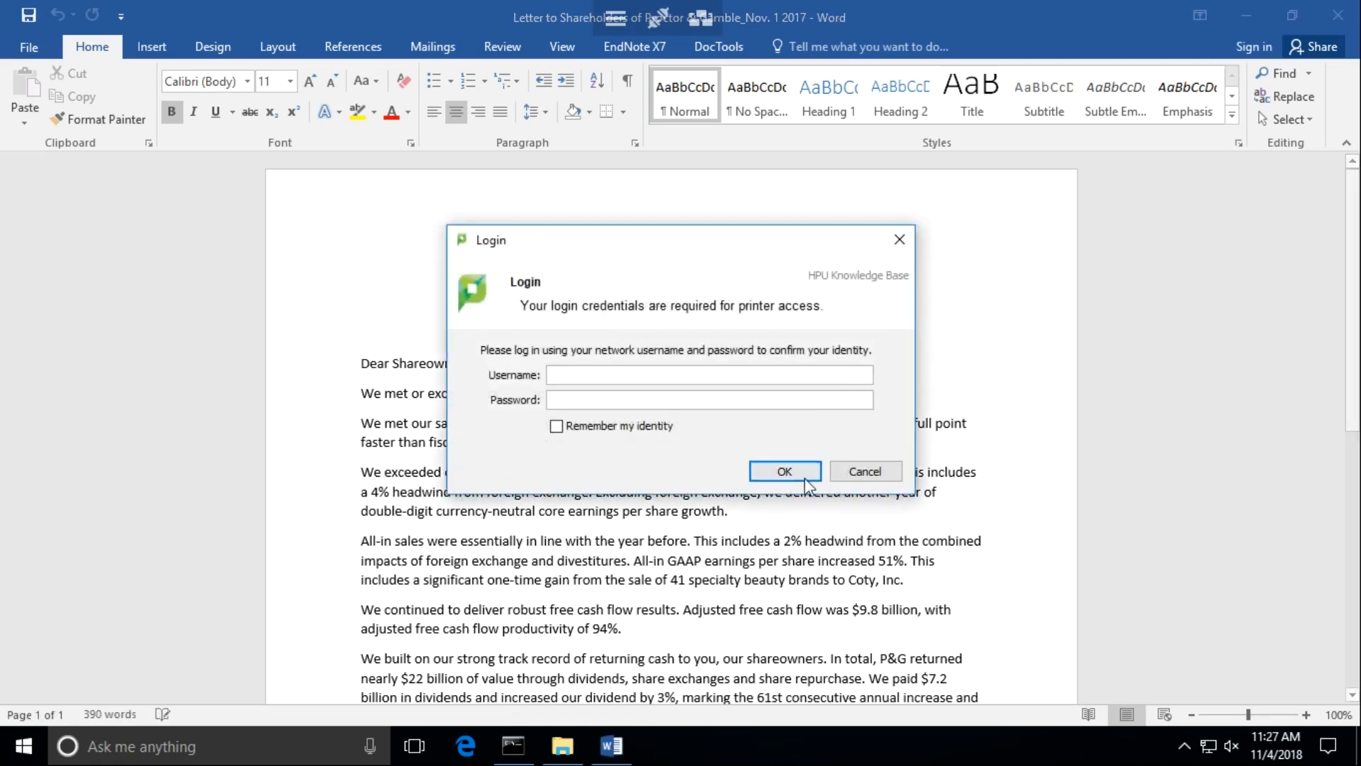
pyautogui.click(844, 472)
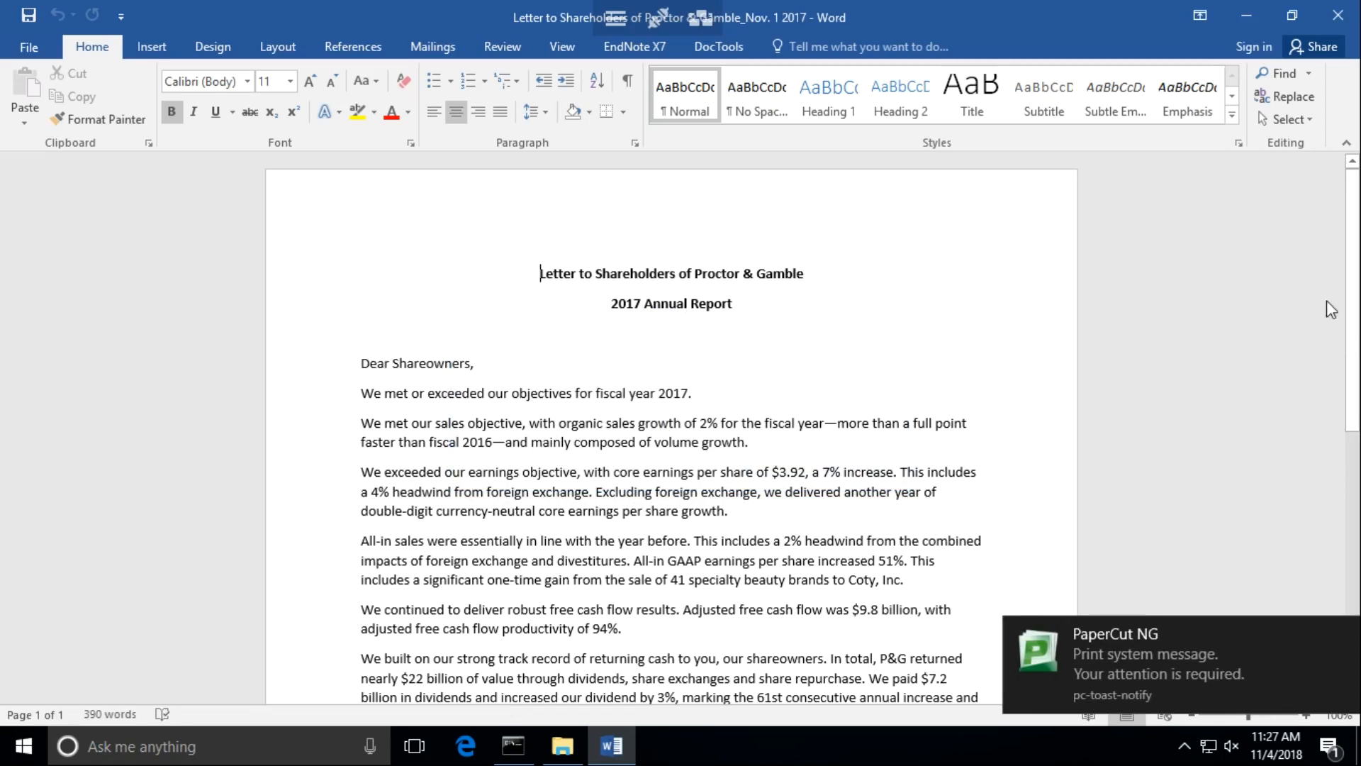
pyautogui.moveTo(1354, 272); pyautogui.dragTo(1354, 312)
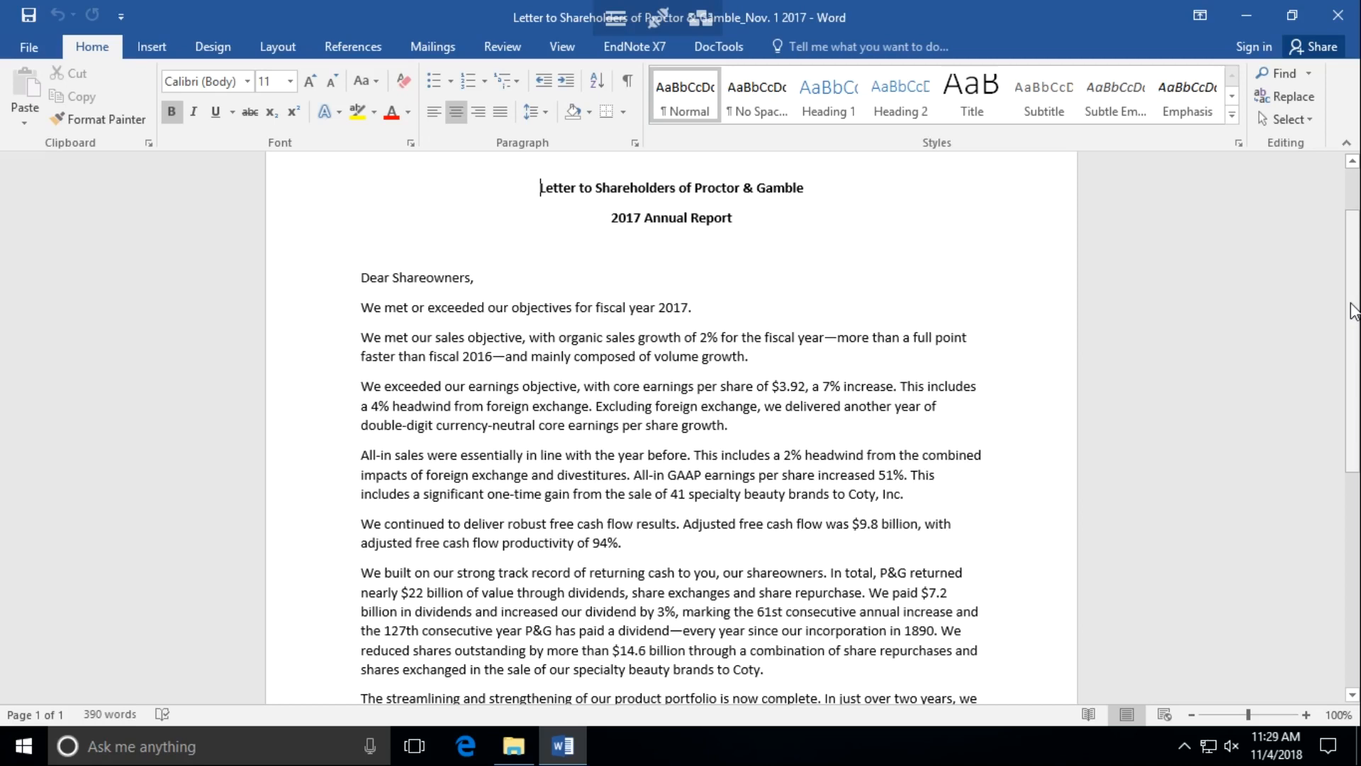
# Step: Save a copy of the letter in its current folder as "Letter to Shareholders of Proctor & Gamble_Nov. 4 2017"
pyautogui.click(30, 39)
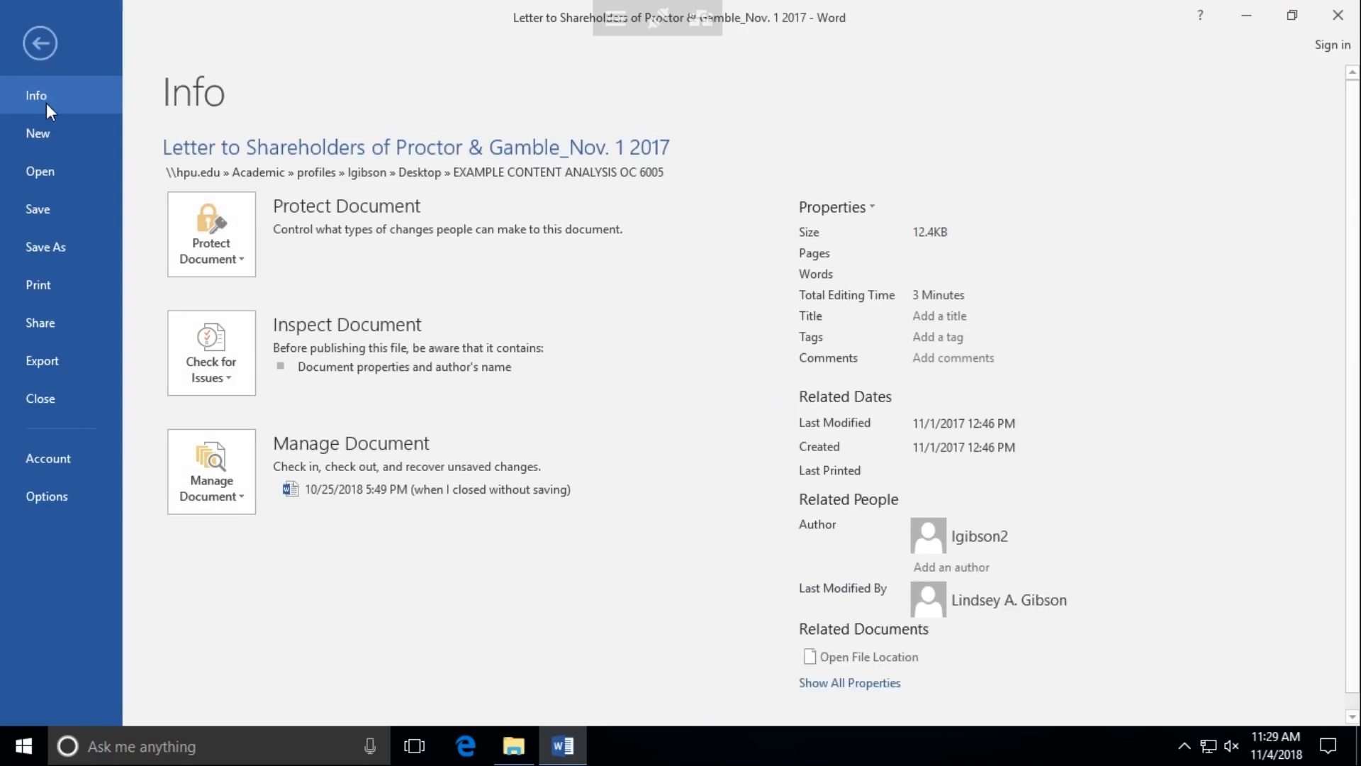
pyautogui.click(56, 245)
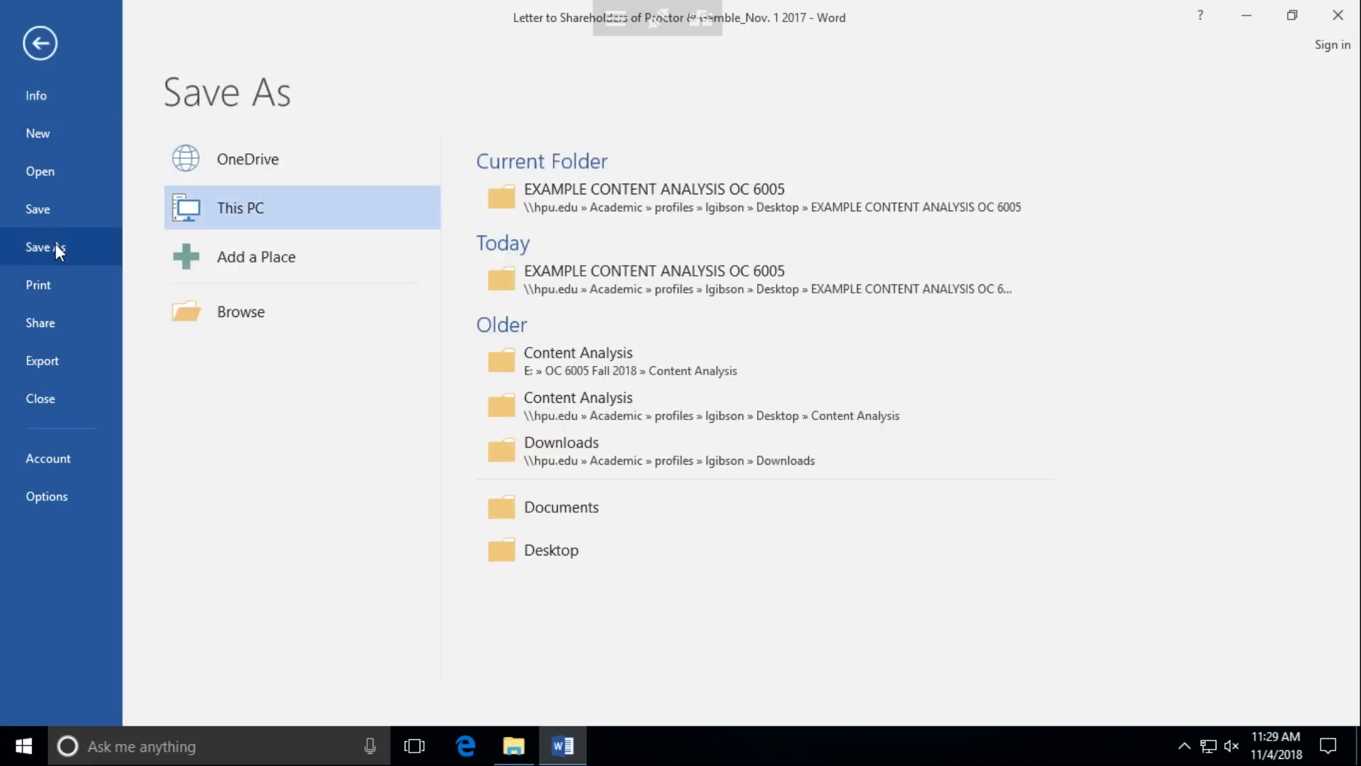
pyautogui.doubleClick(307, 225)
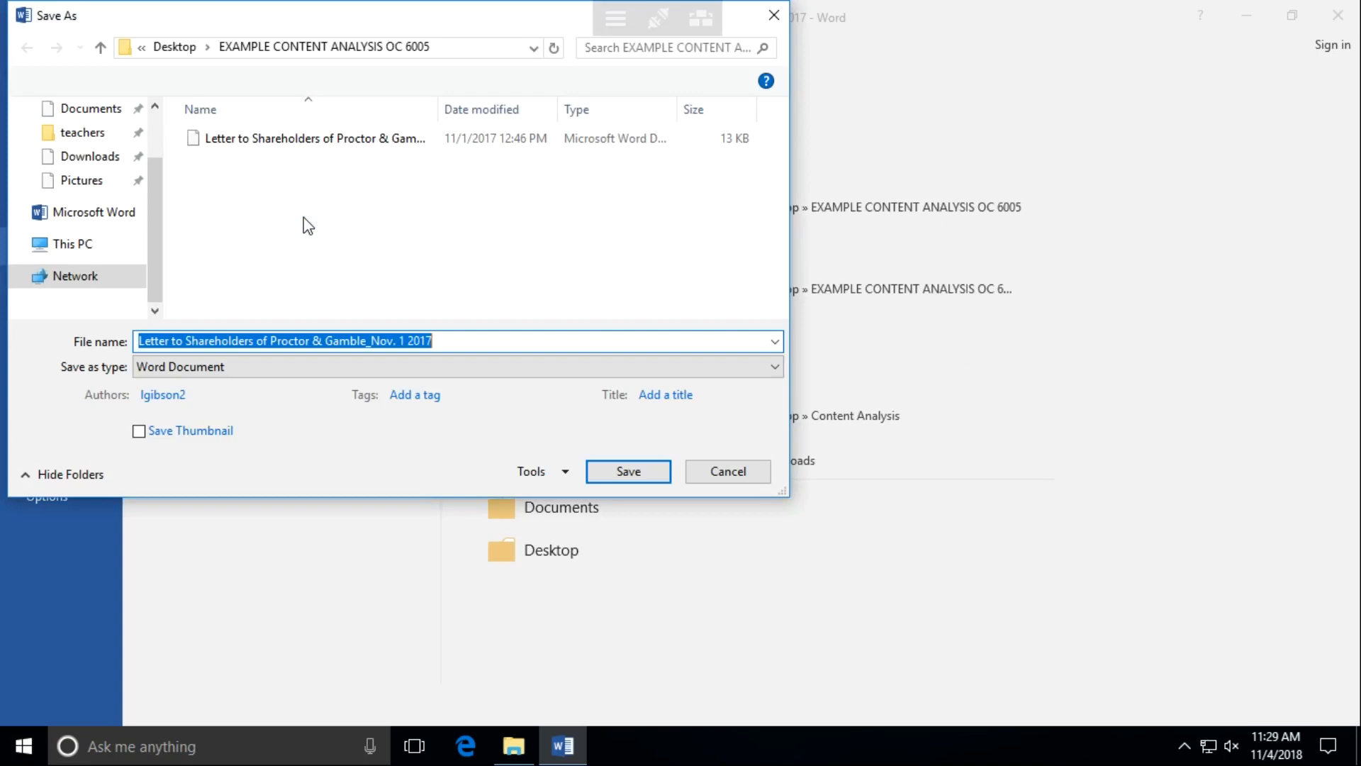
pyautogui.click(406, 341)
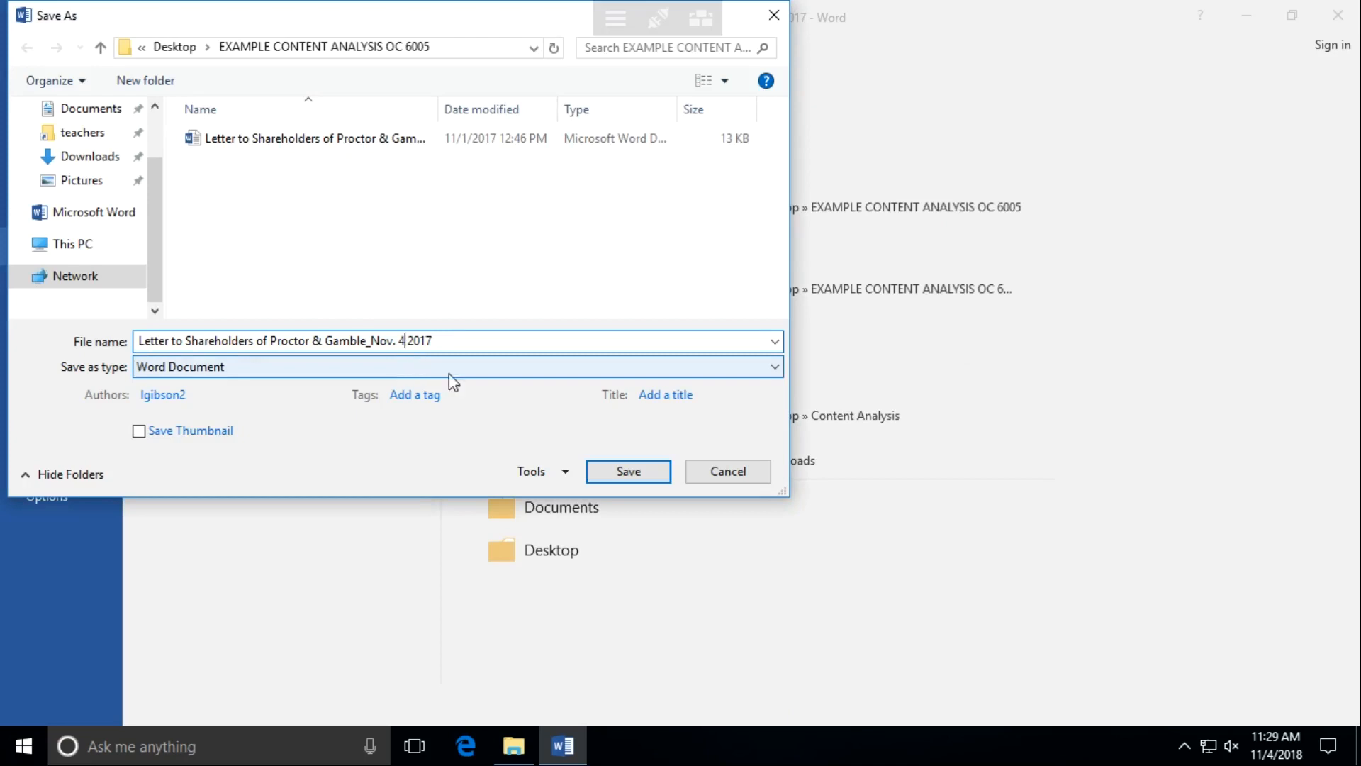
pyautogui.click(625, 475)
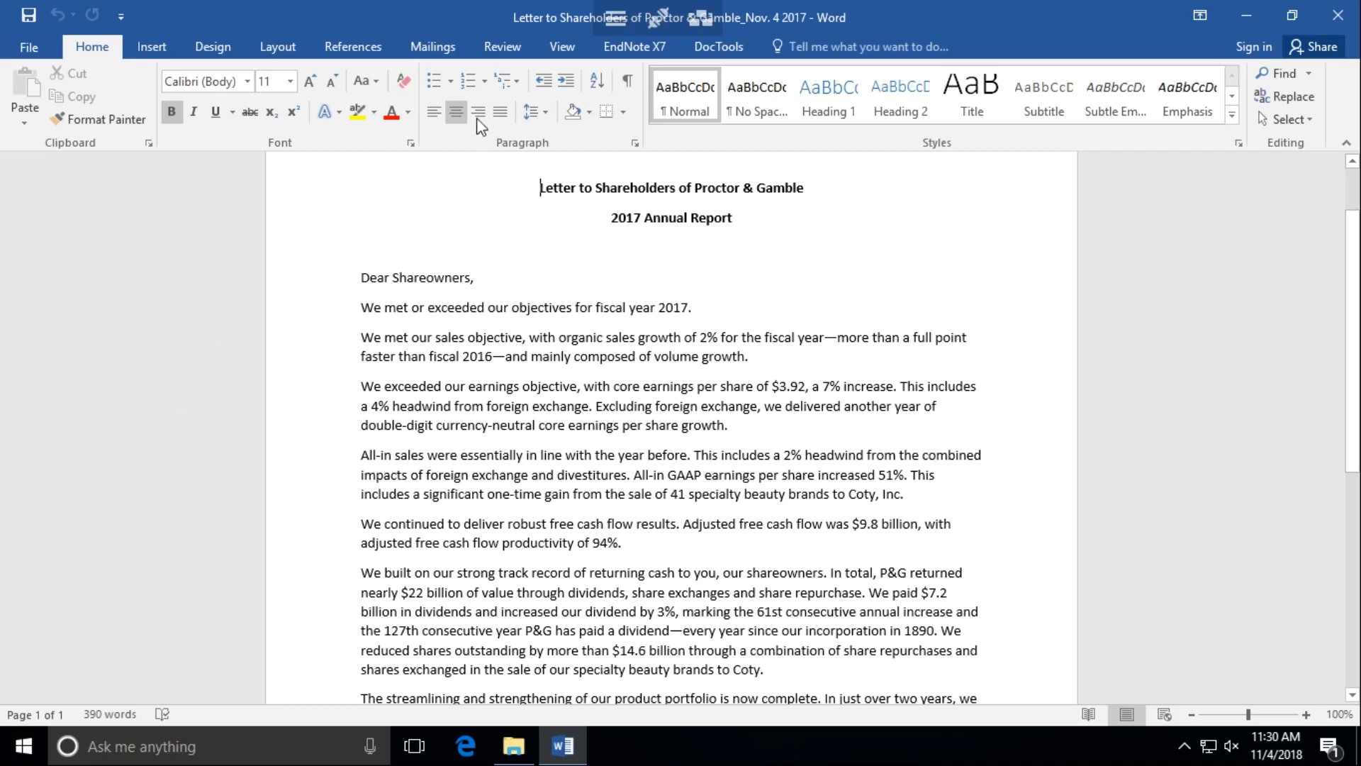
pyautogui.click(505, 50)
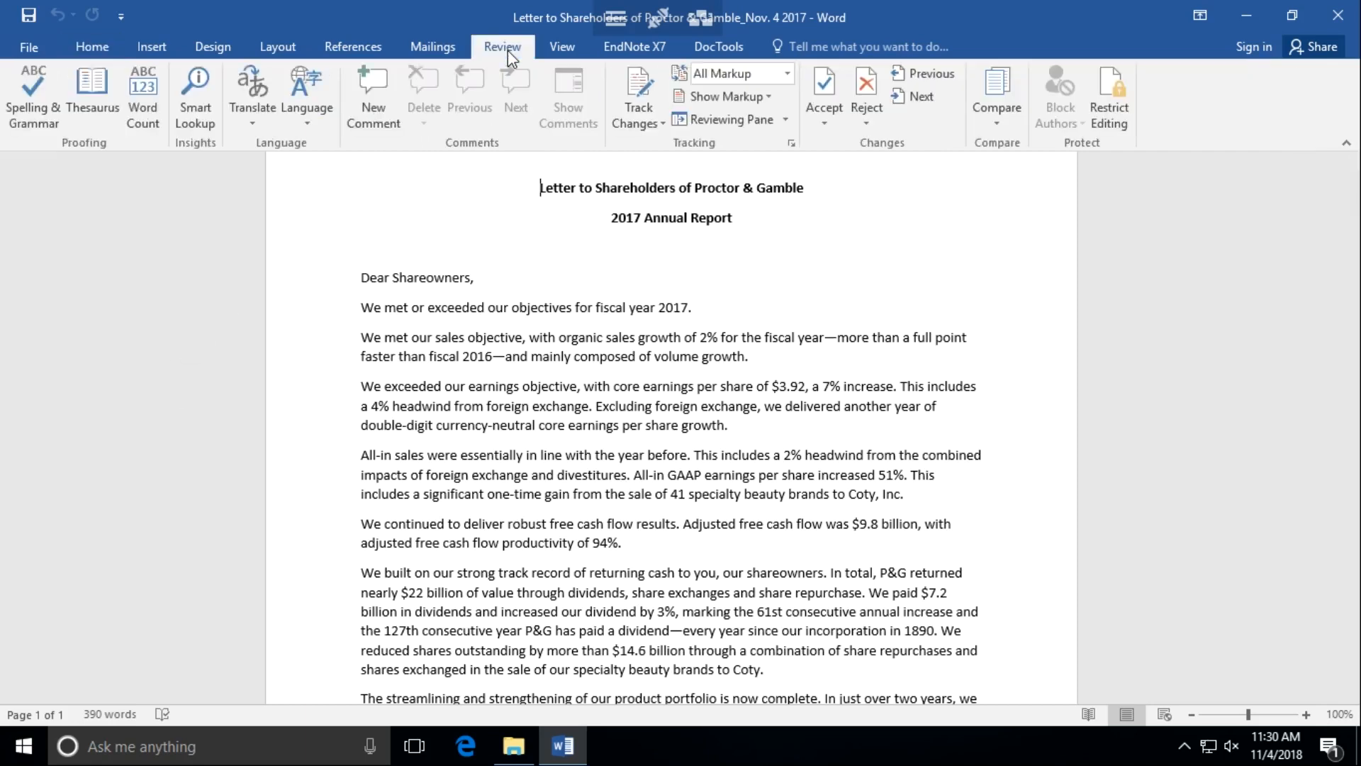
pyautogui.click(374, 117)
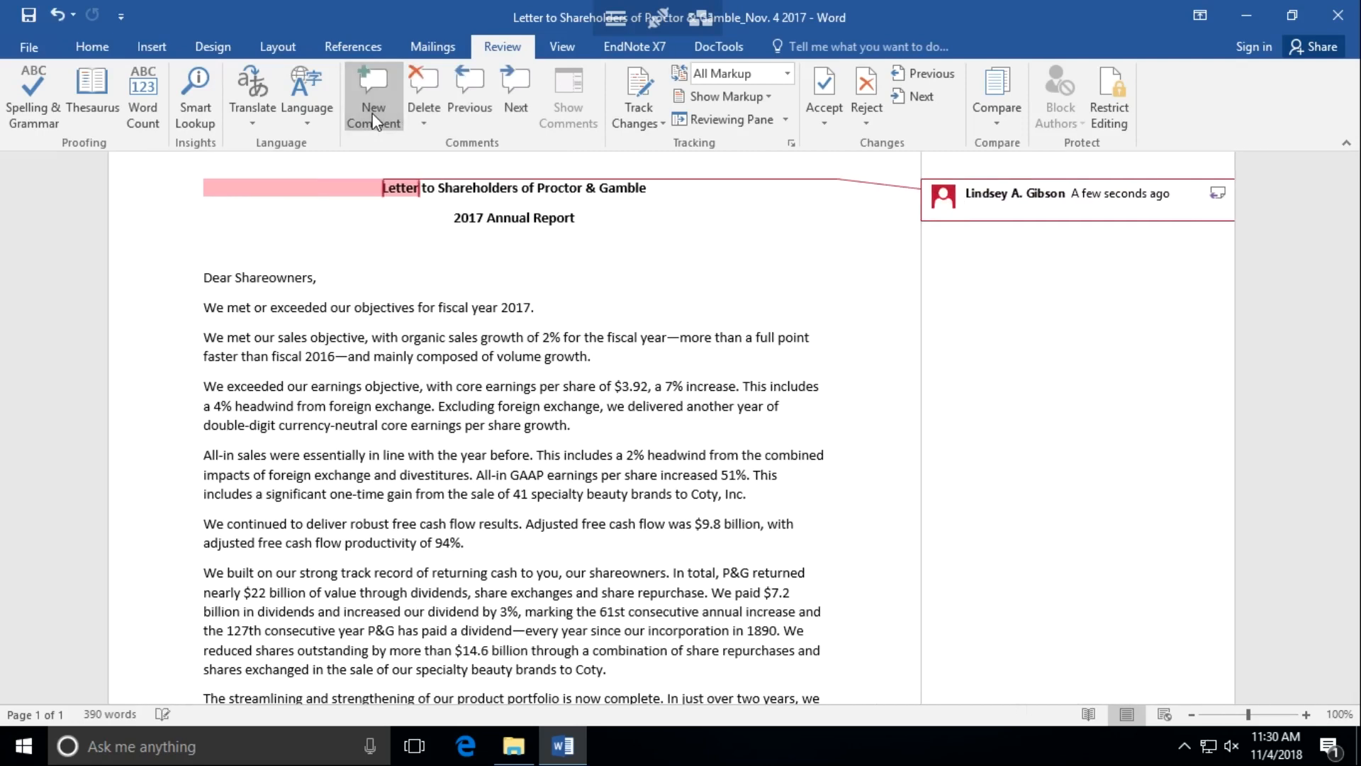
pyautogui.click(424, 254)
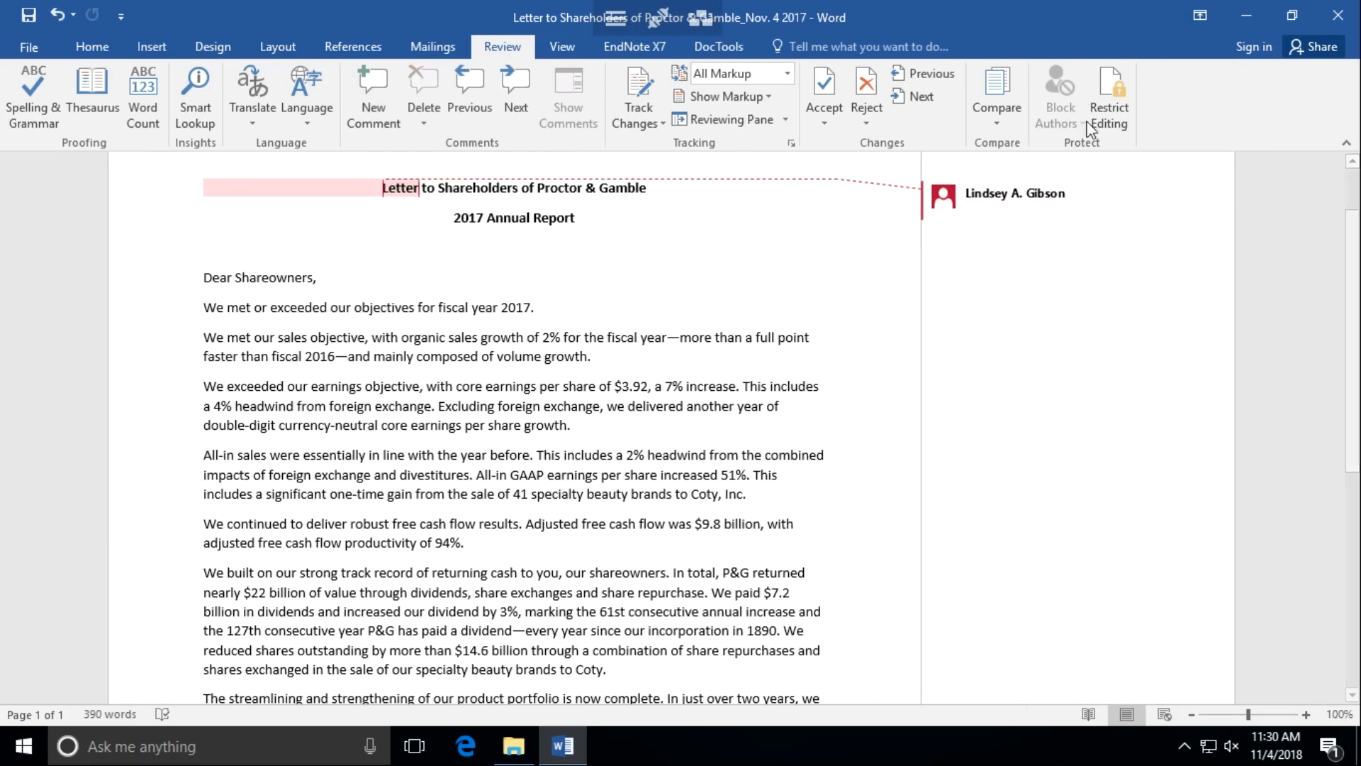
pyautogui.moveTo(1206, 199)
pyautogui.click(1218, 195)
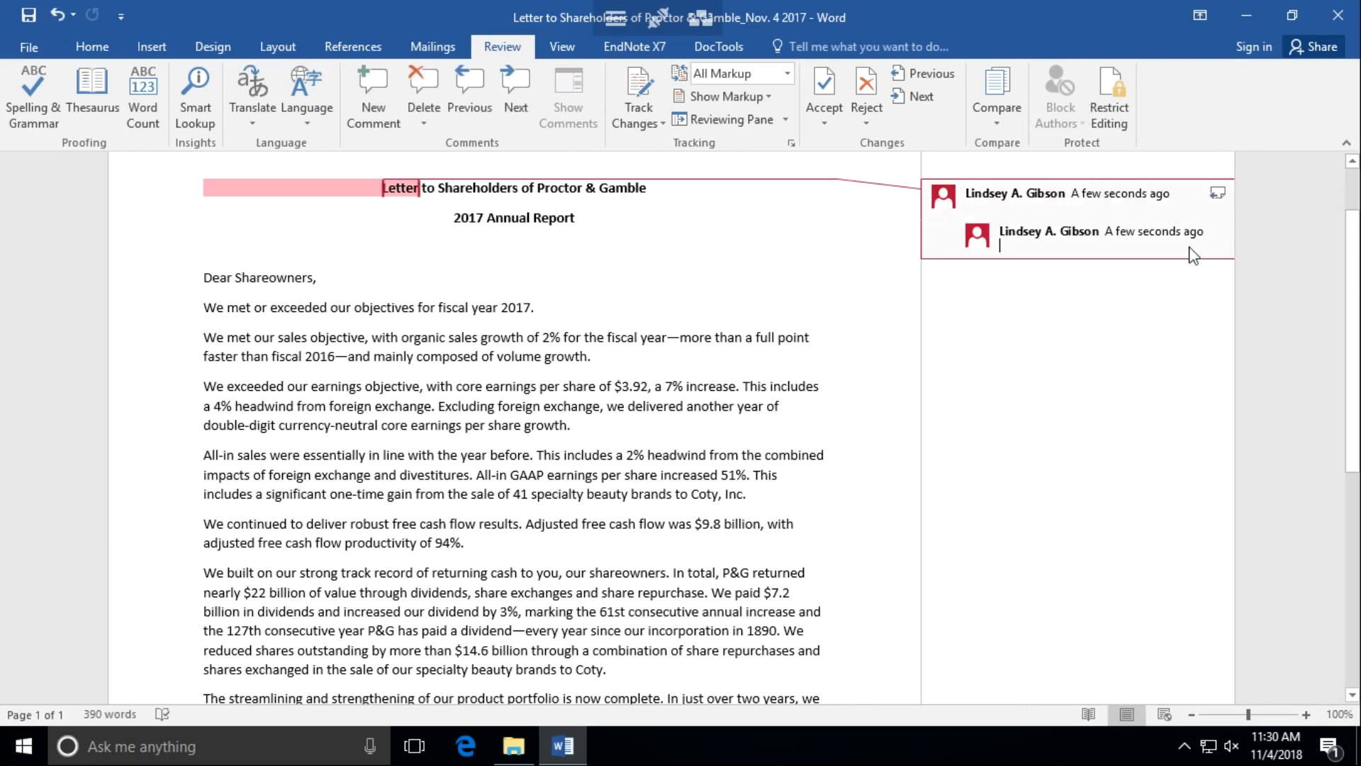
pyautogui.rightClick(1193, 255)
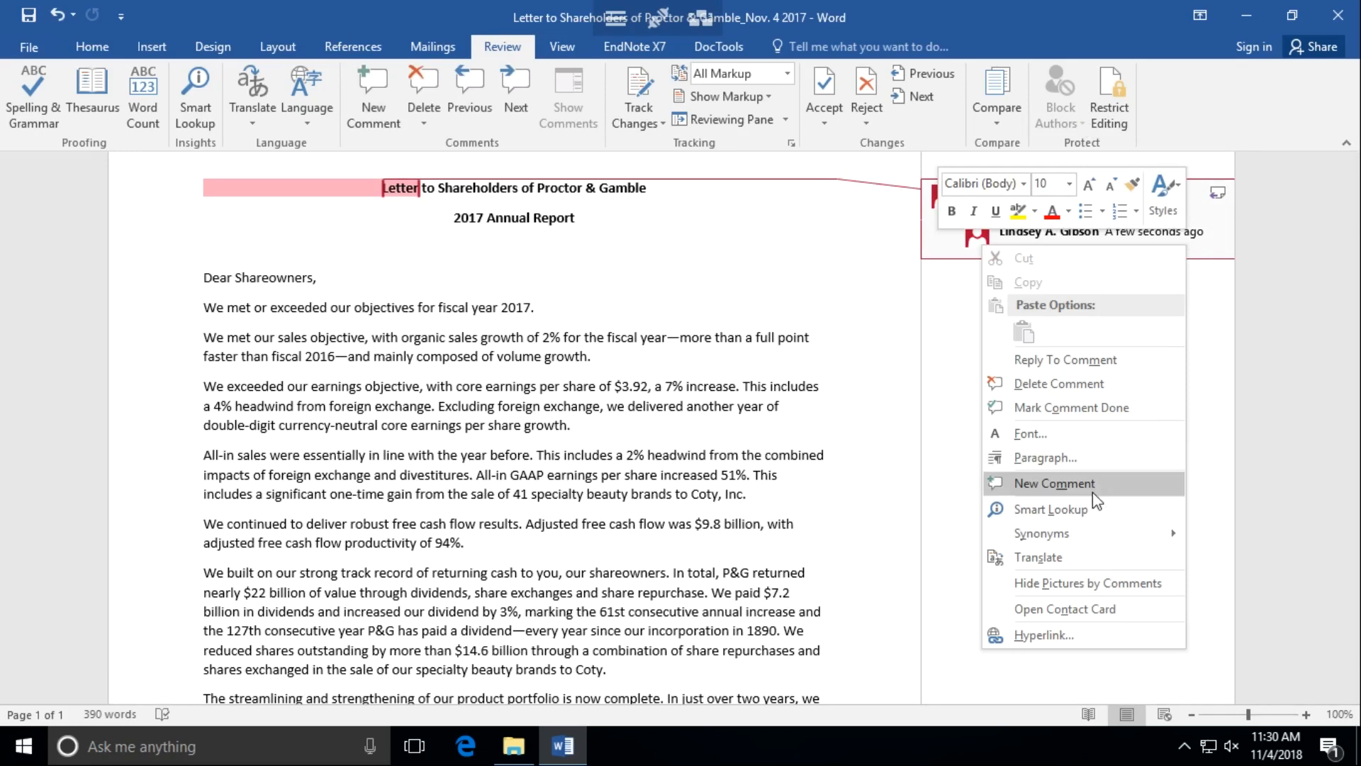
pyautogui.click(935, 332)
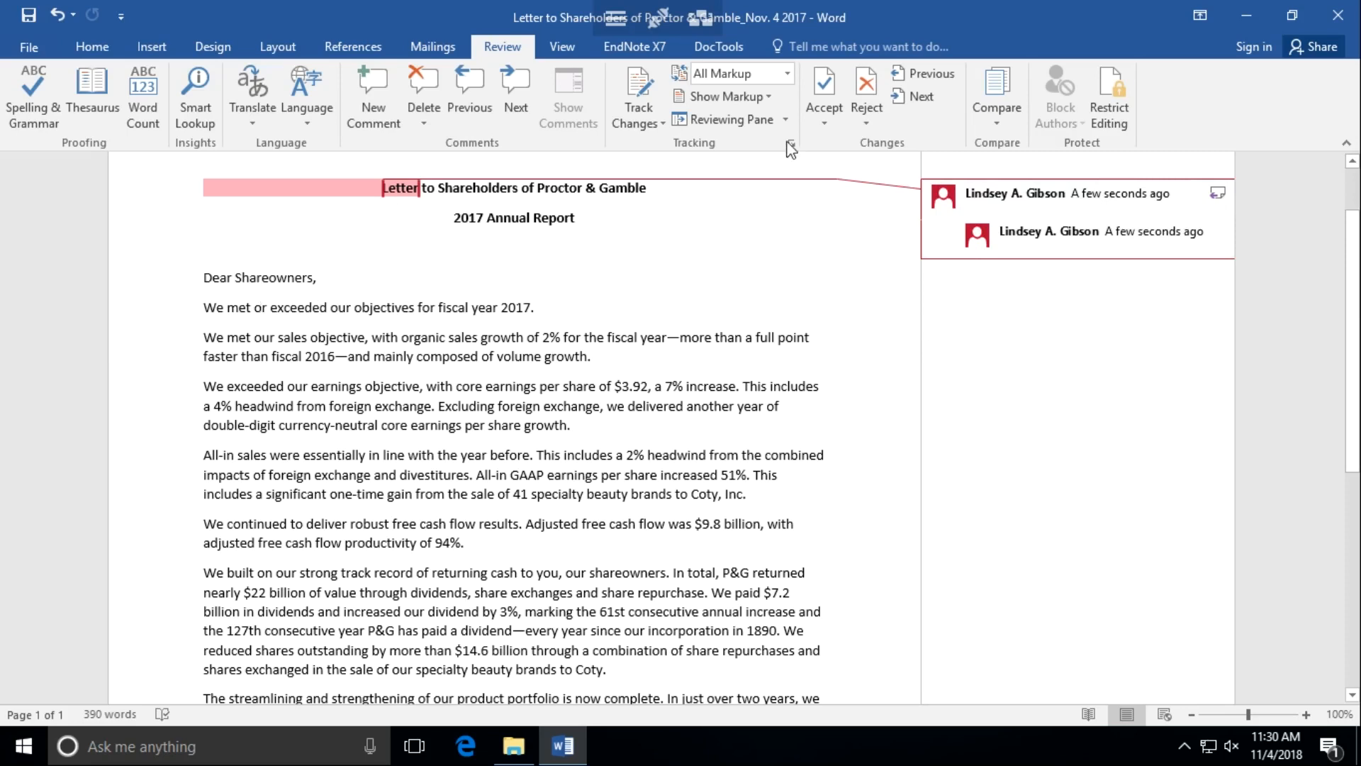
pyautogui.click(877, 106)
pyautogui.click(874, 99)
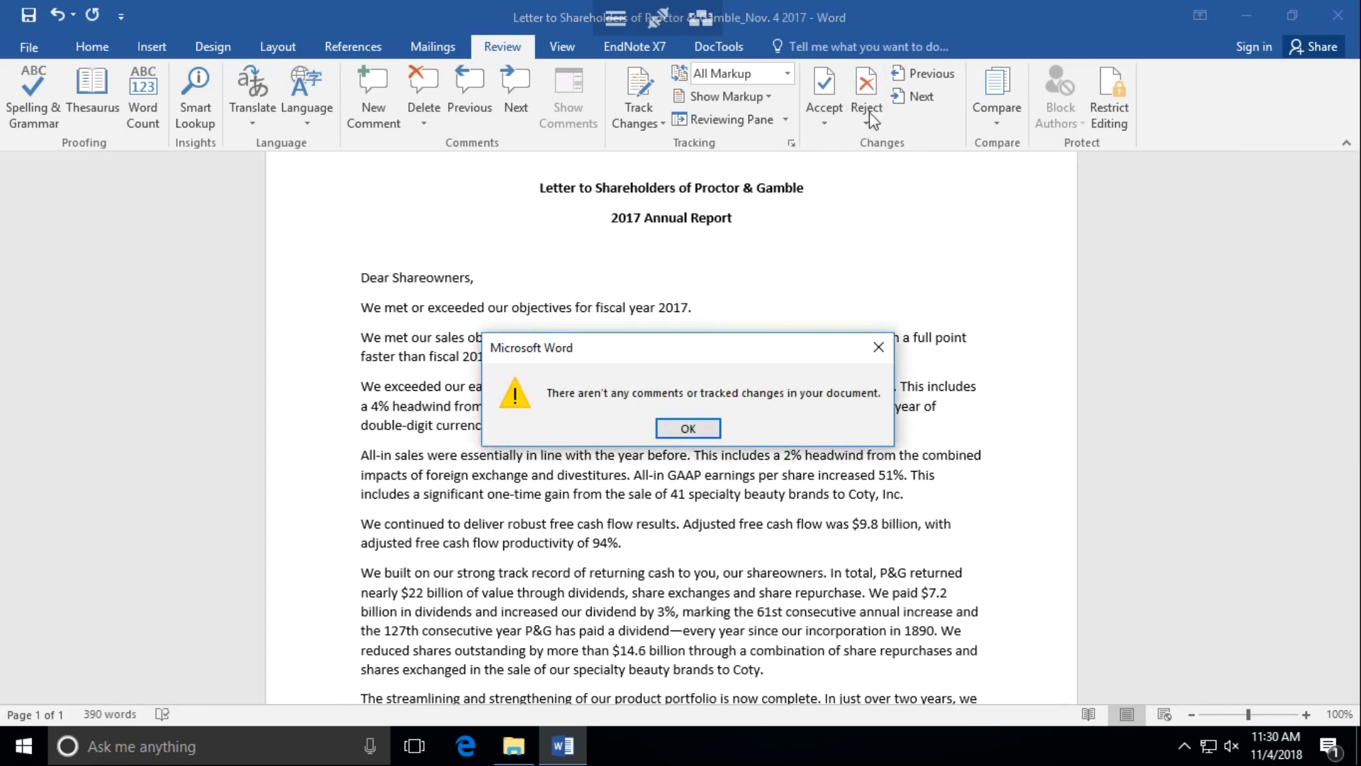
pyautogui.click(687, 429)
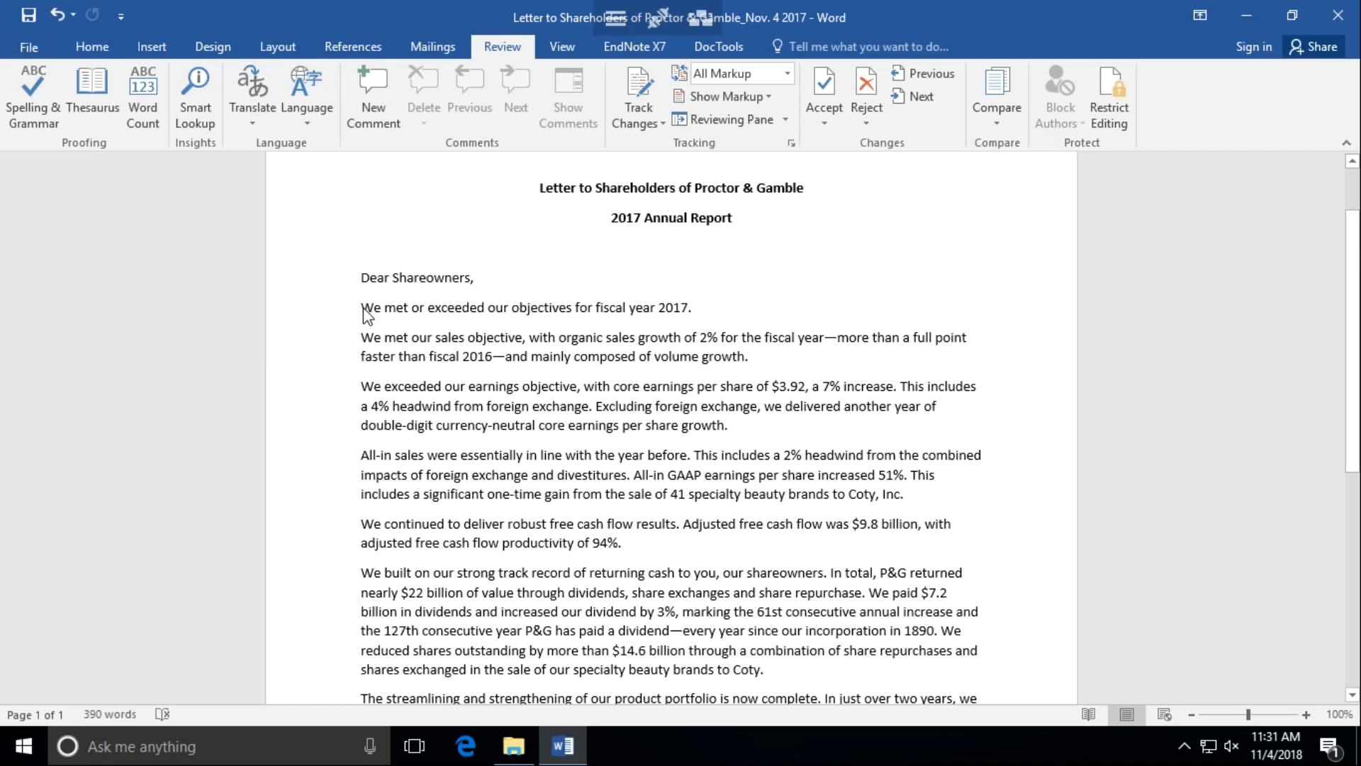
# Step: Add the comment "Goals" to the phrase "We met or exceeded our objectives" in the letter's opening sentence
pyautogui.moveTo(363, 307); pyautogui.dragTo(554, 308)
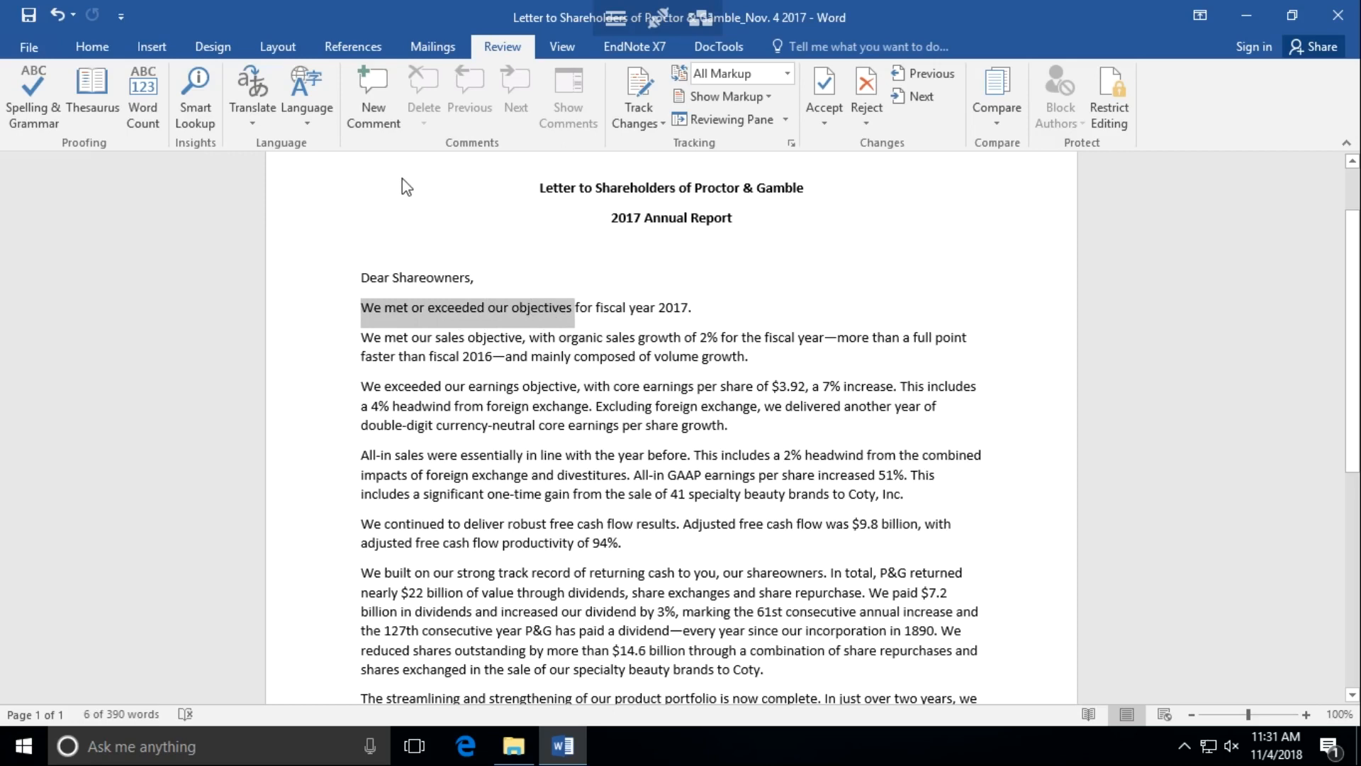
pyautogui.click(374, 92)
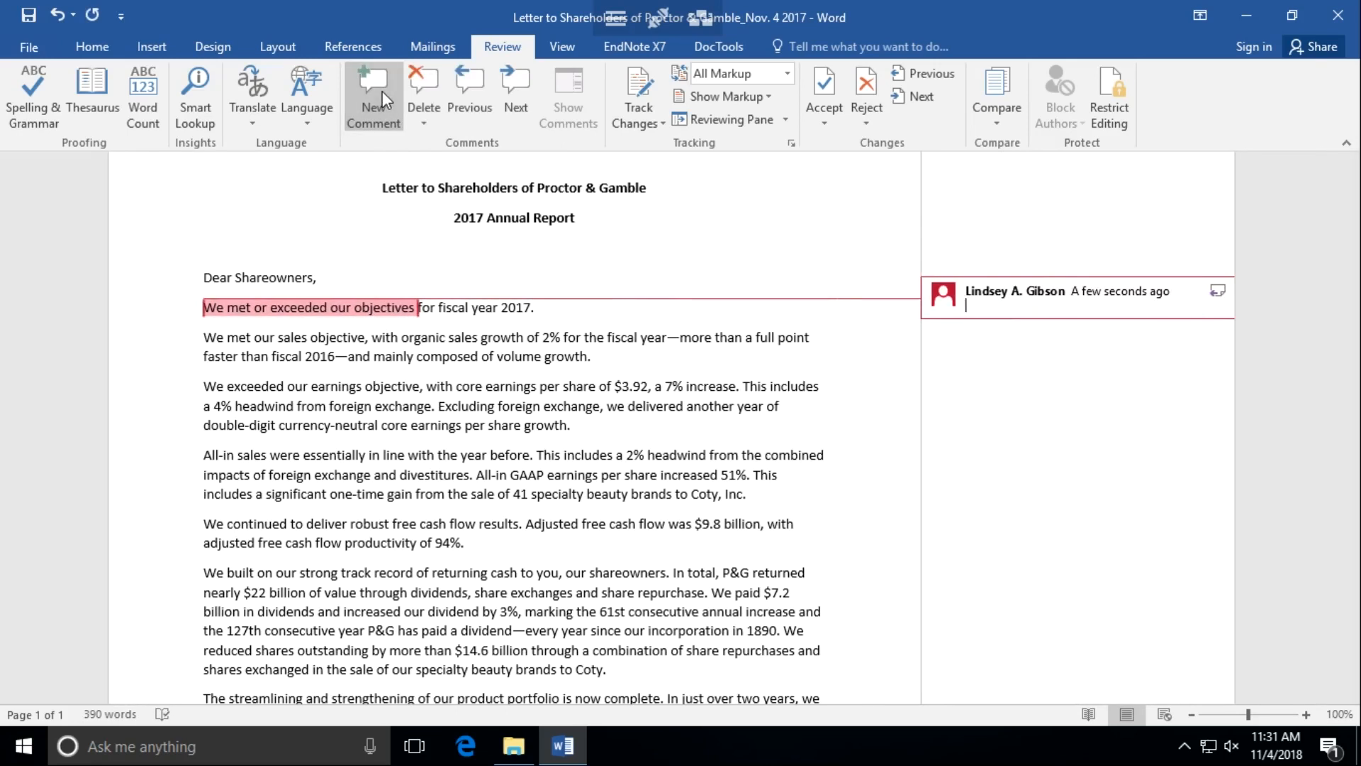
pyautogui.write('Goals')
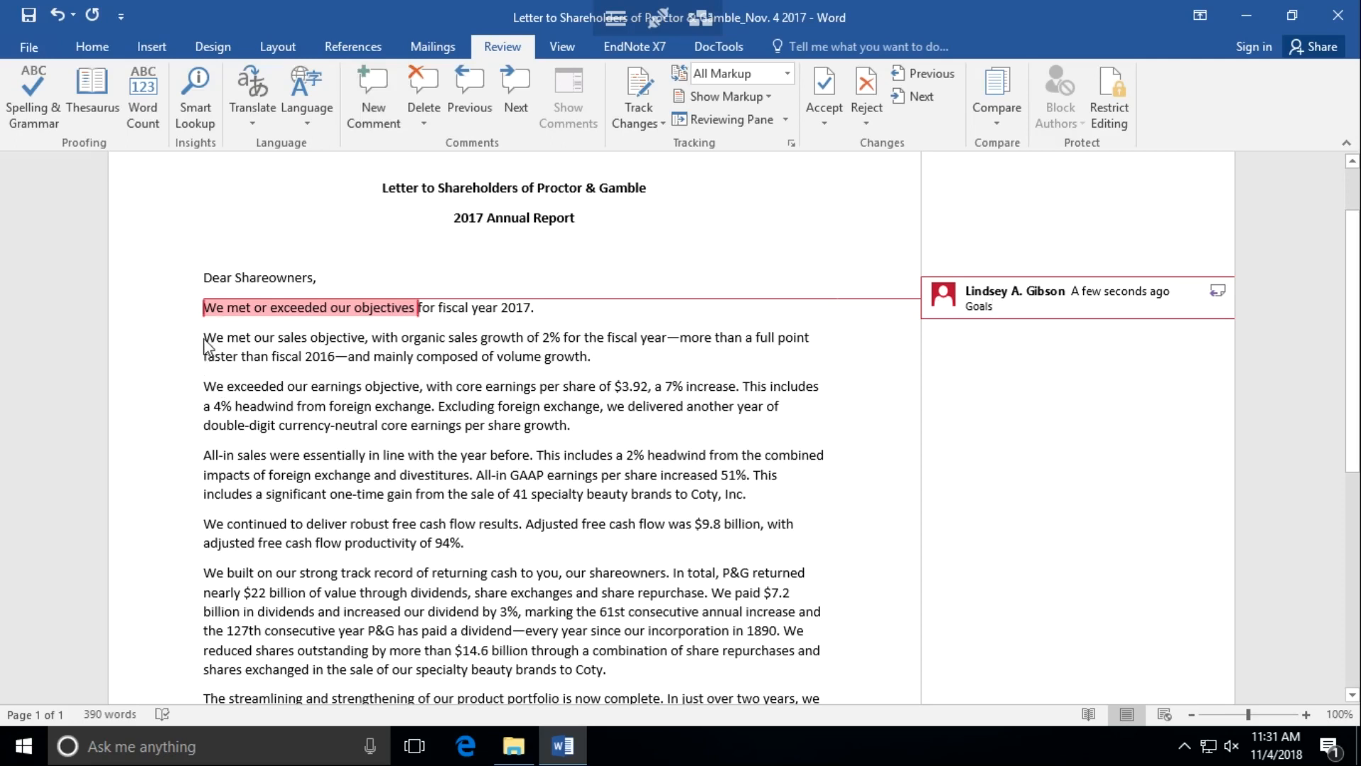
# Step: Add the comment "Goals" to the phrase "We met our sales objective" in the following paragraph
pyautogui.moveTo(205, 339); pyautogui.dragTo(357, 344)
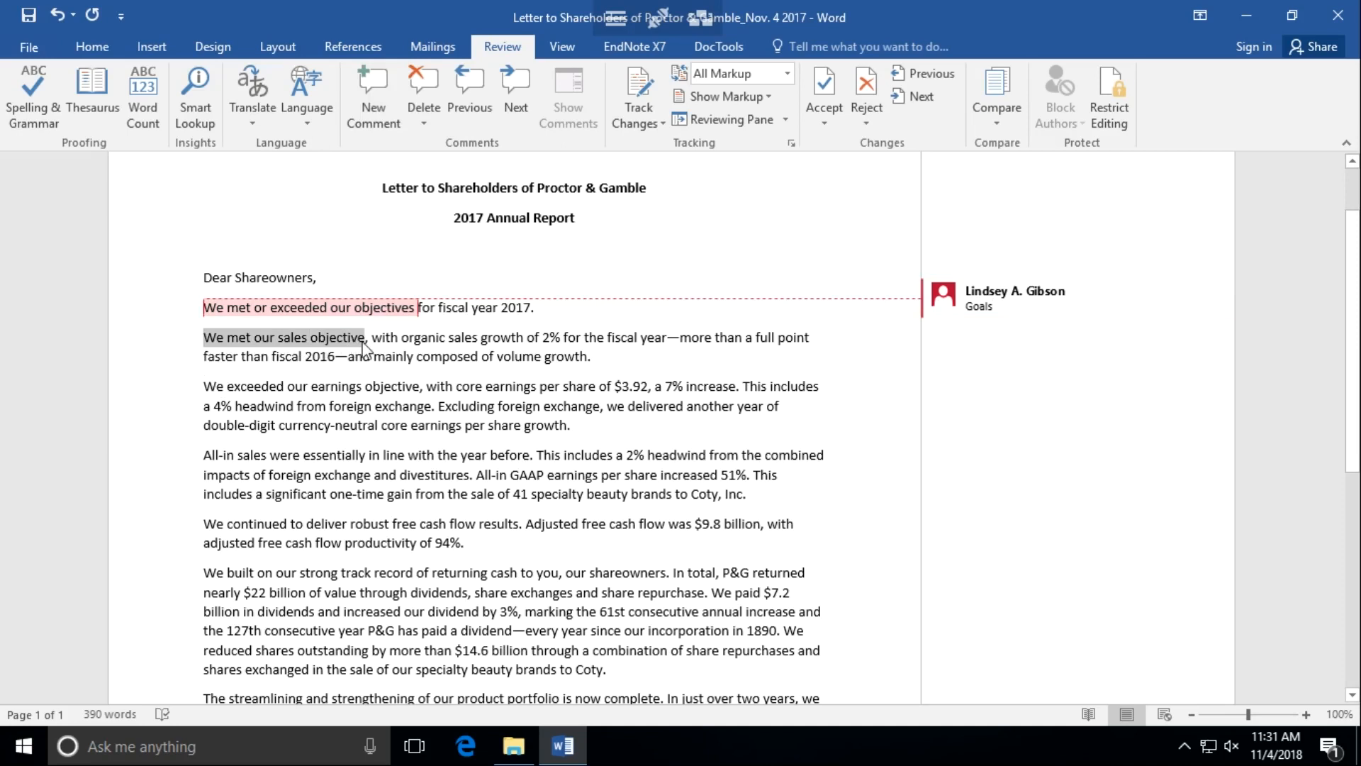
pyautogui.click(381, 113)
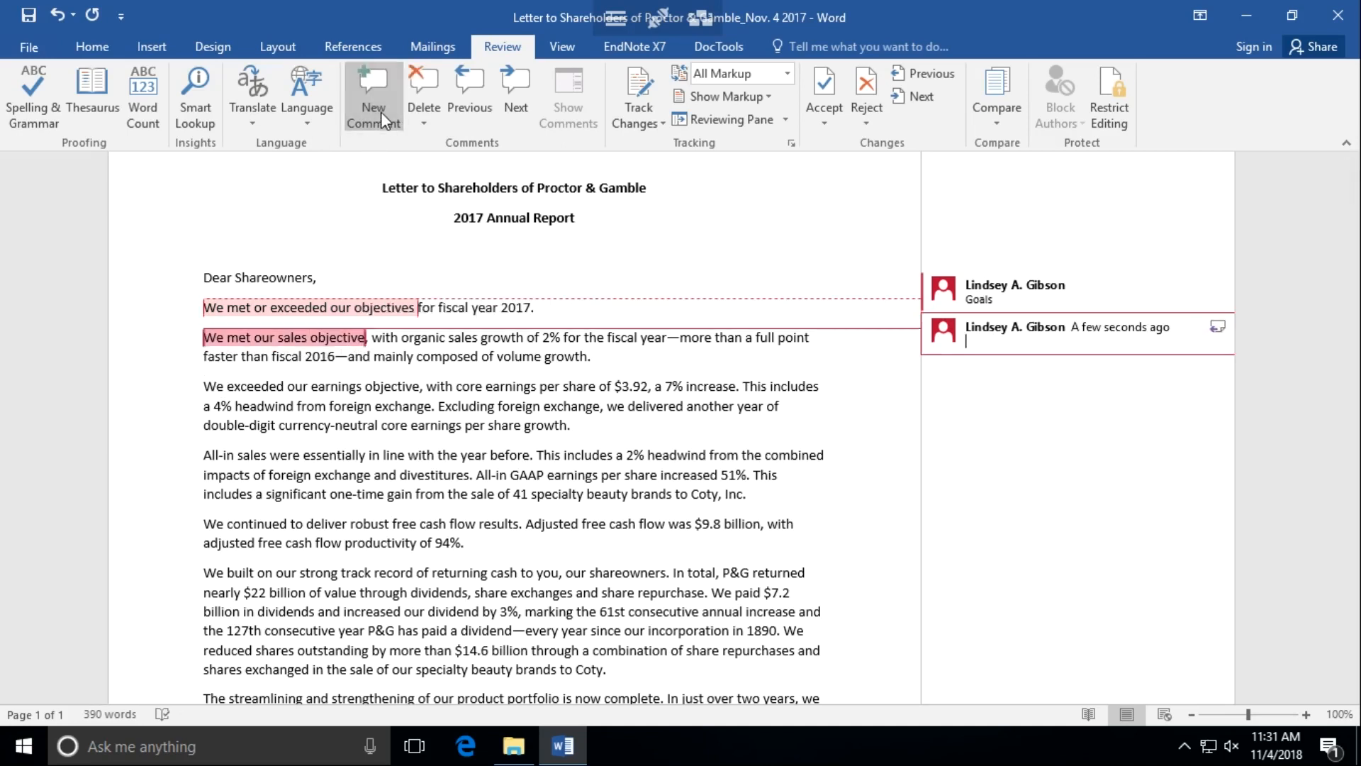
pyautogui.write('Goals')
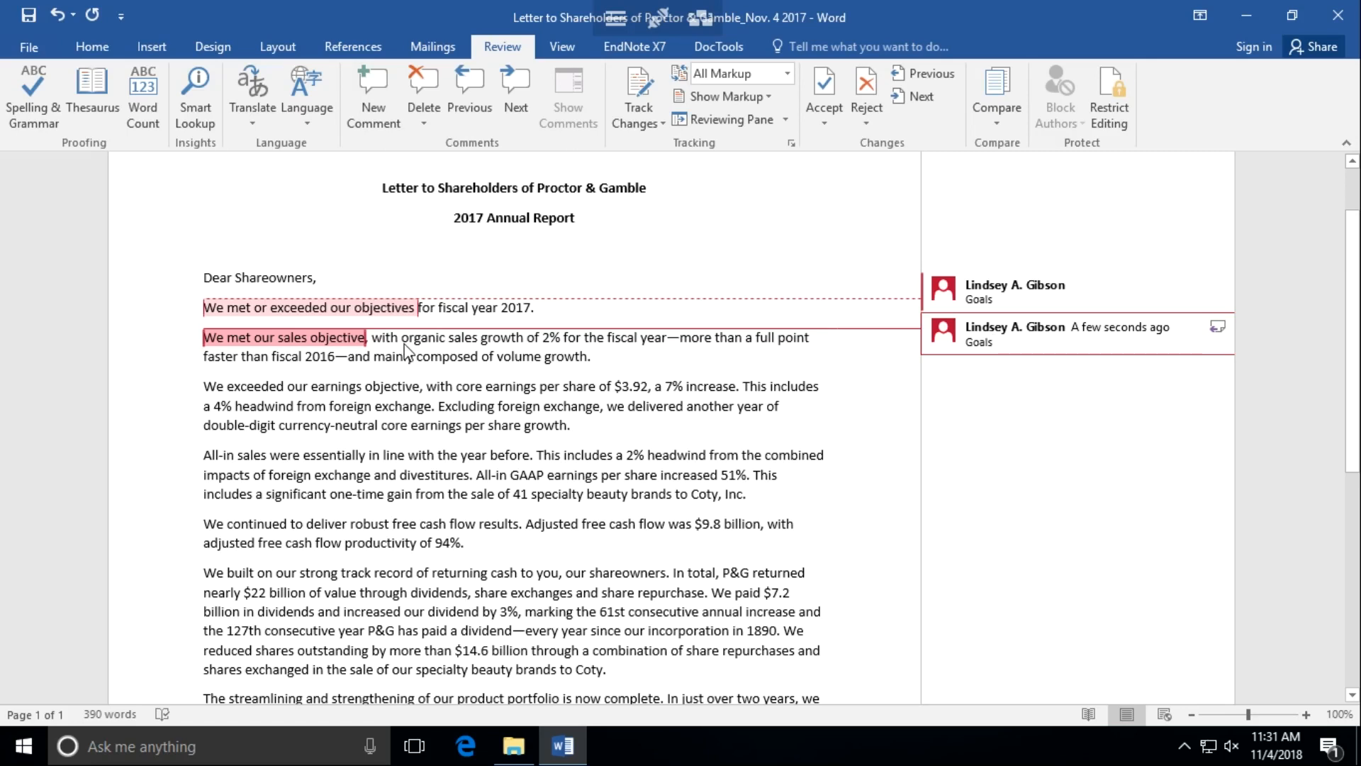
# Step: Add the comment "Growth" to the phrase "organic sales growth of 2%" in the letter's second paragraph
pyautogui.moveTo(402, 338); pyautogui.dragTo(565, 343)
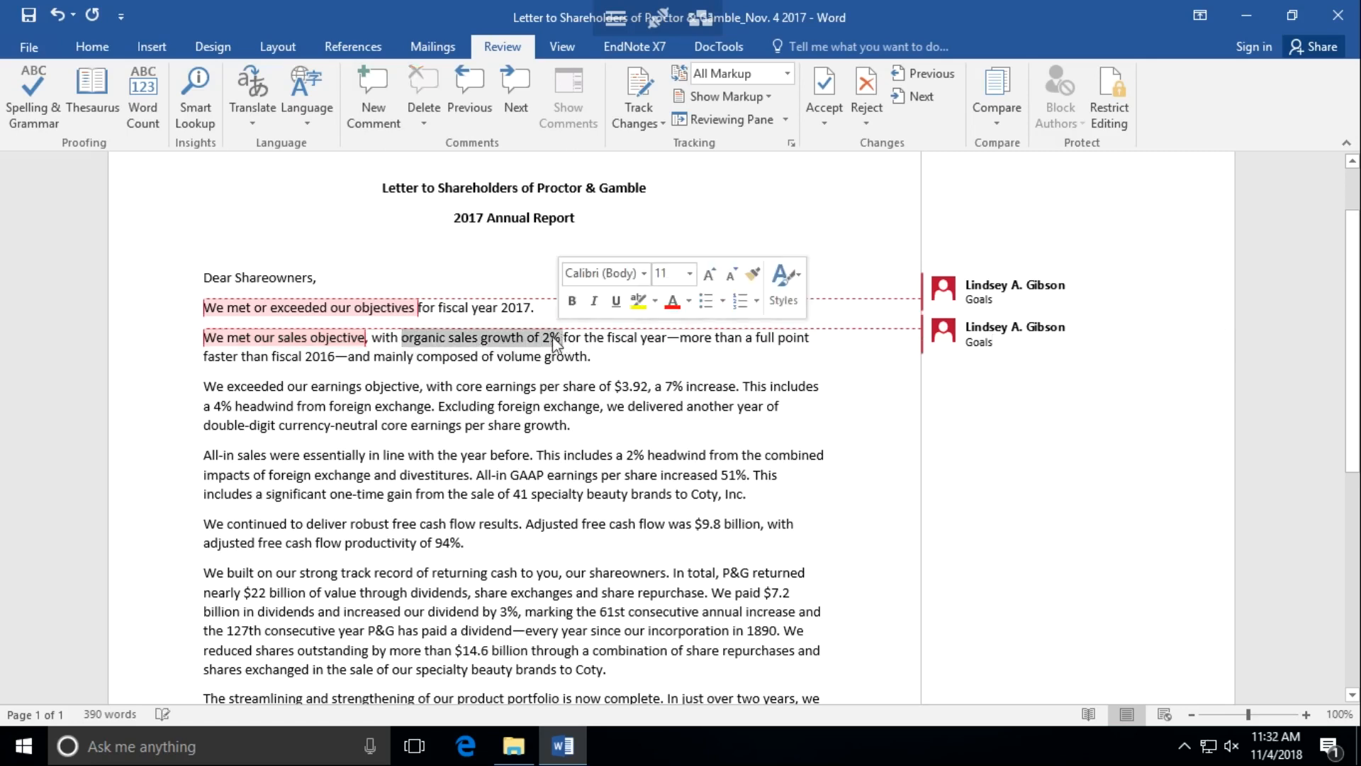
pyautogui.click(376, 110)
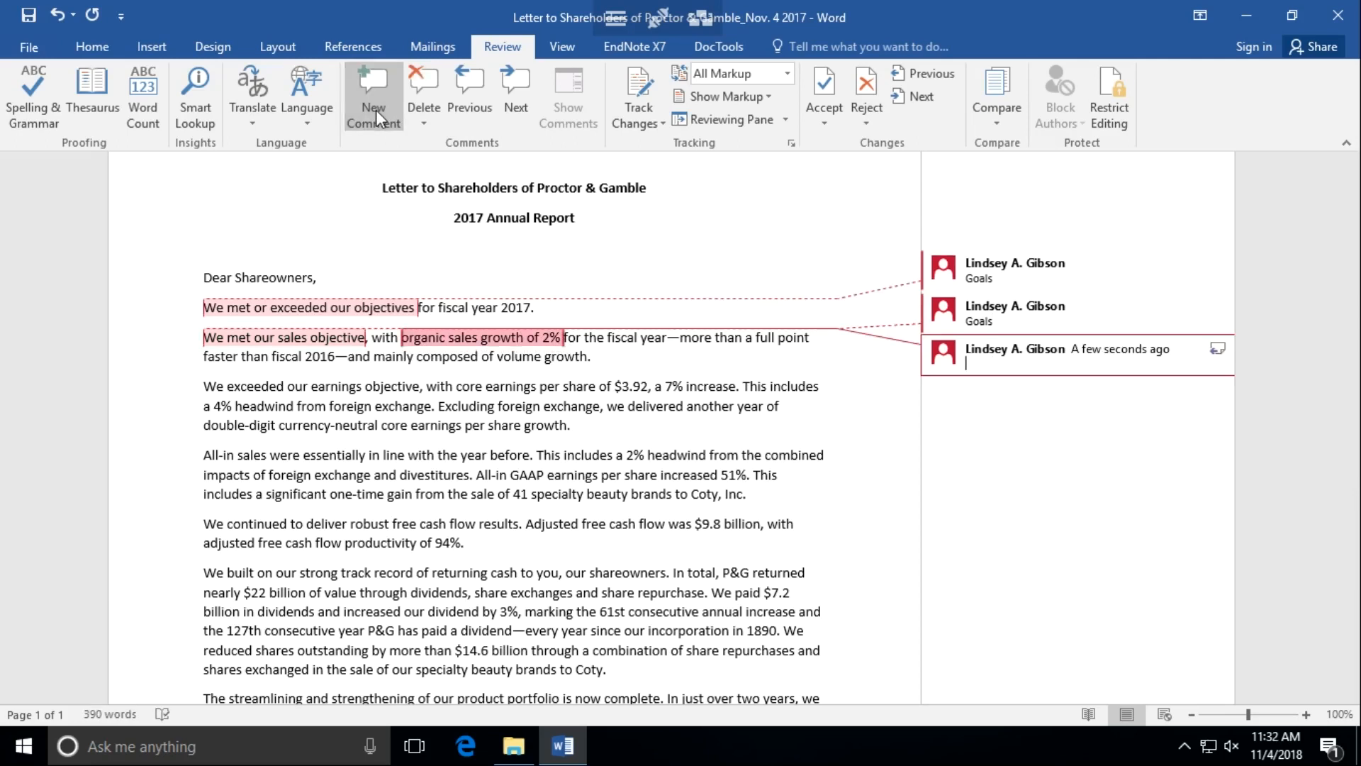
pyautogui.write('Growth')
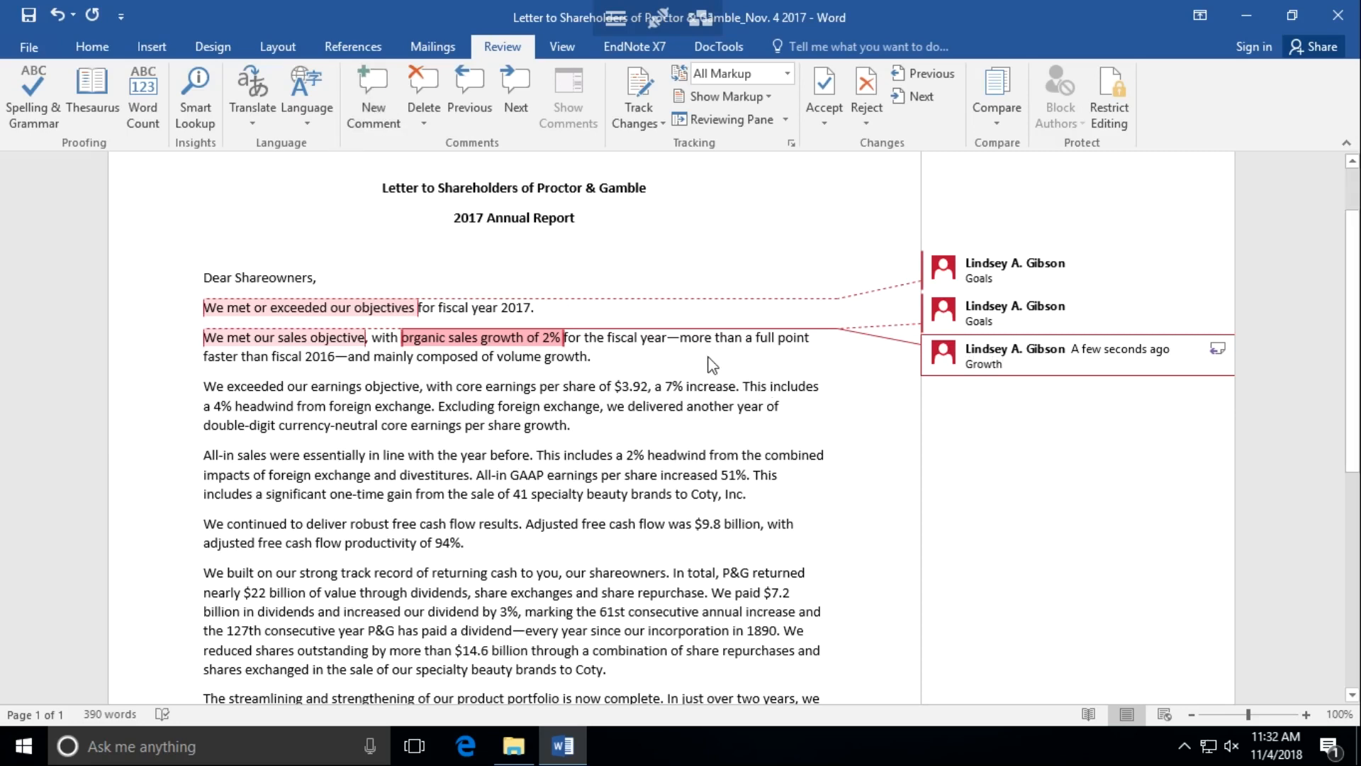
# Step: Add the comment "Goals" to the phrase "more than a full point faster than fiscal 2016"
pyautogui.moveTo(679, 339); pyautogui.dragTo(341, 368)
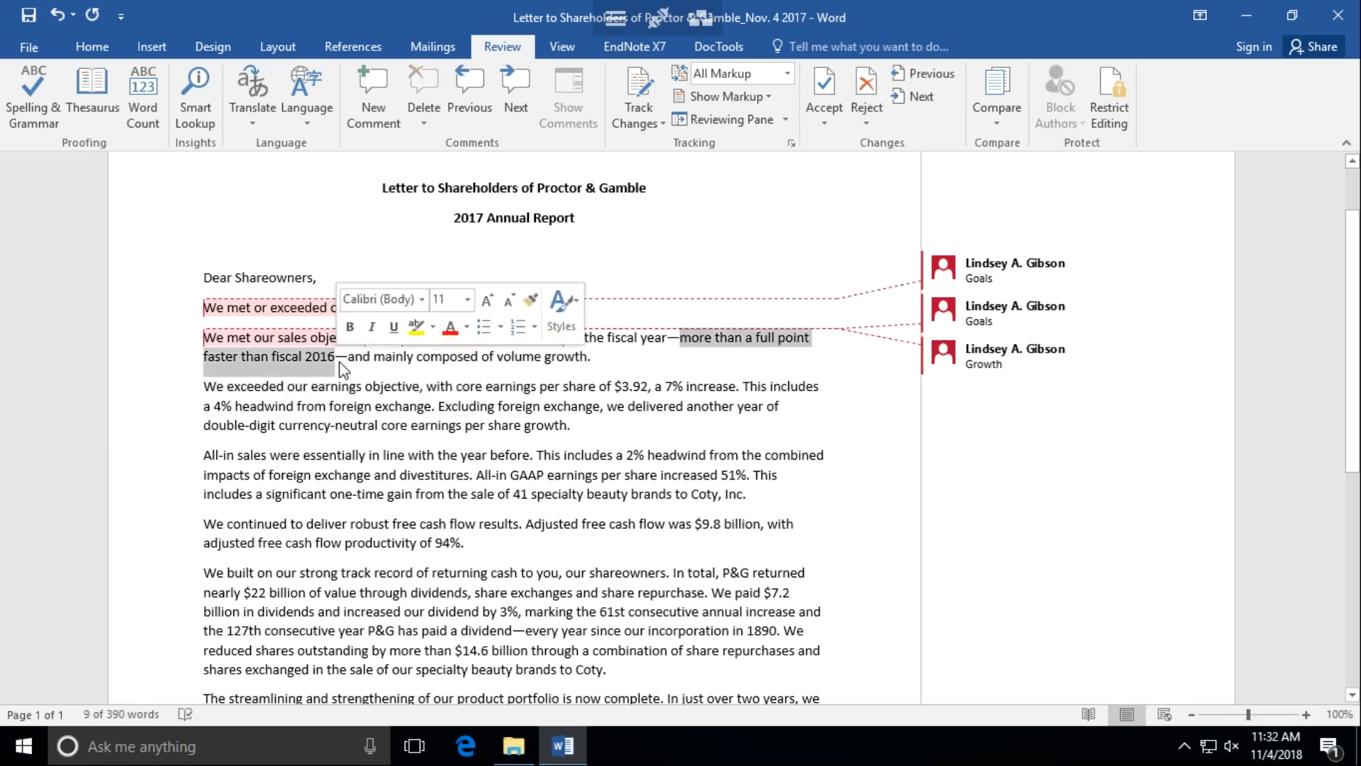
pyautogui.click(376, 112)
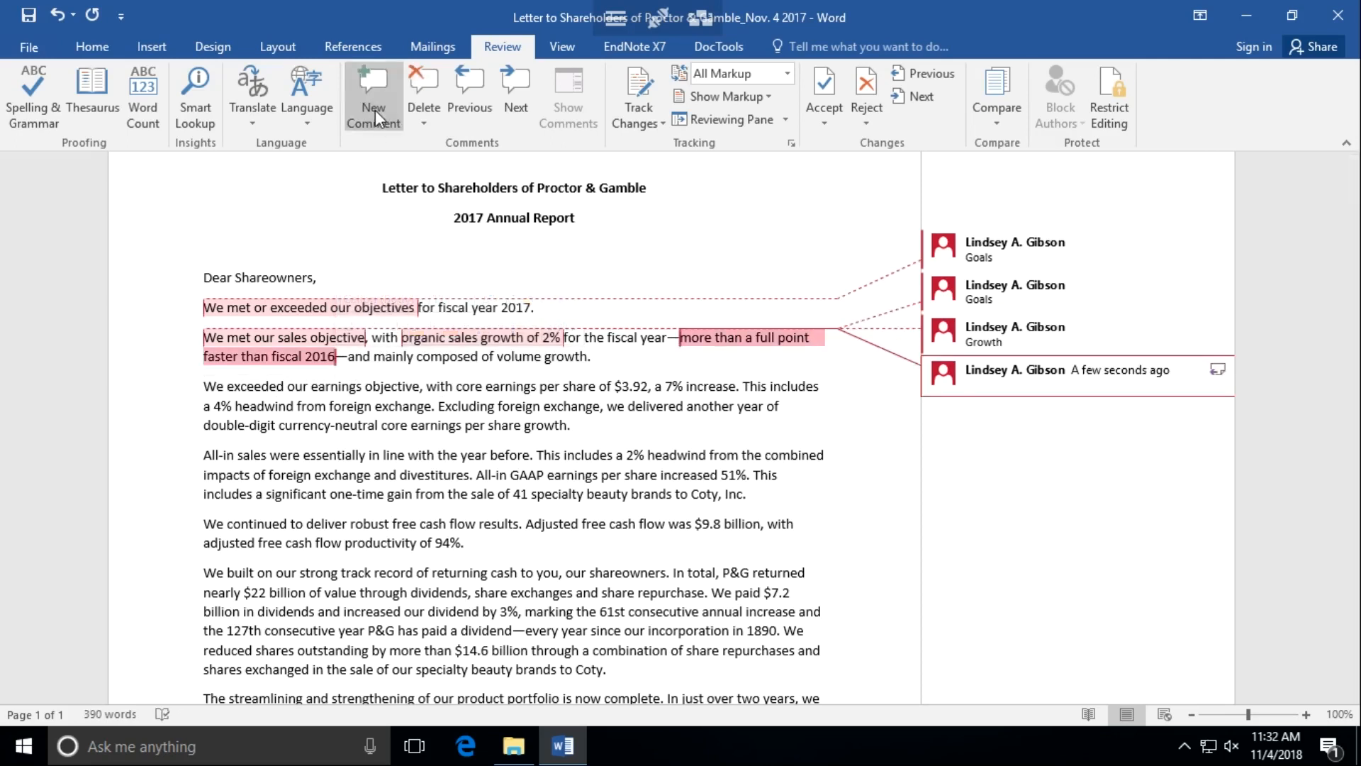
pyautogui.write('Goals')
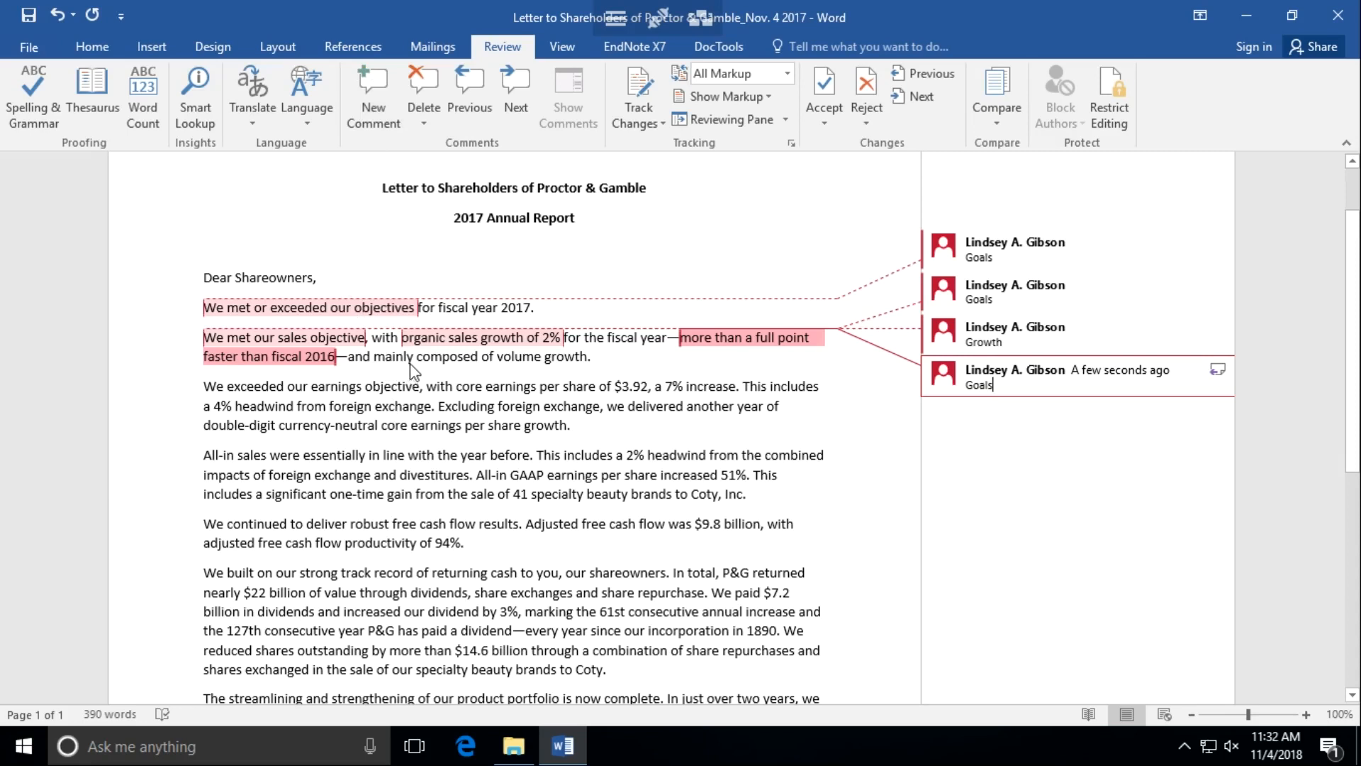
# Step: Add two separate comments, "Growth" and "Goals", to the phrase "composed of volume growth"
pyautogui.moveTo(419, 359); pyautogui.dragTo(576, 369)
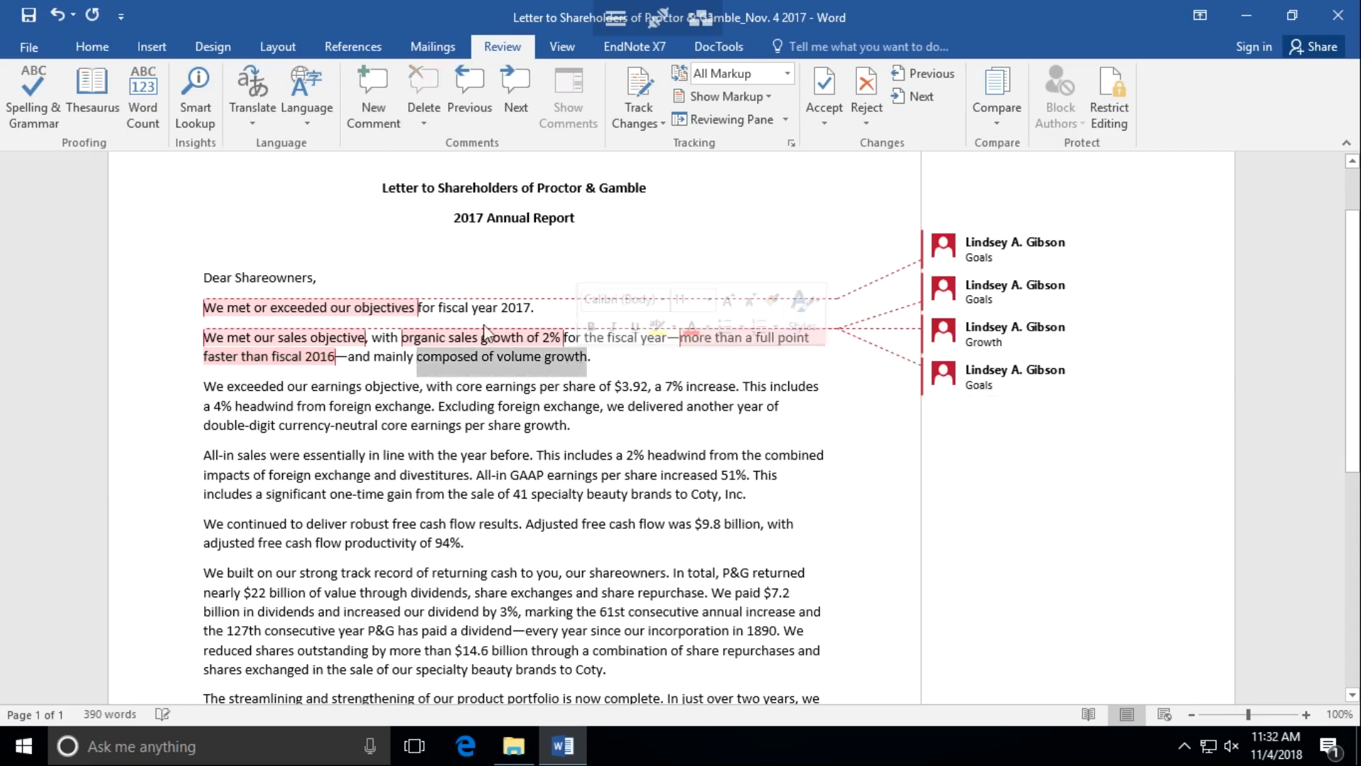
pyautogui.click(373, 99)
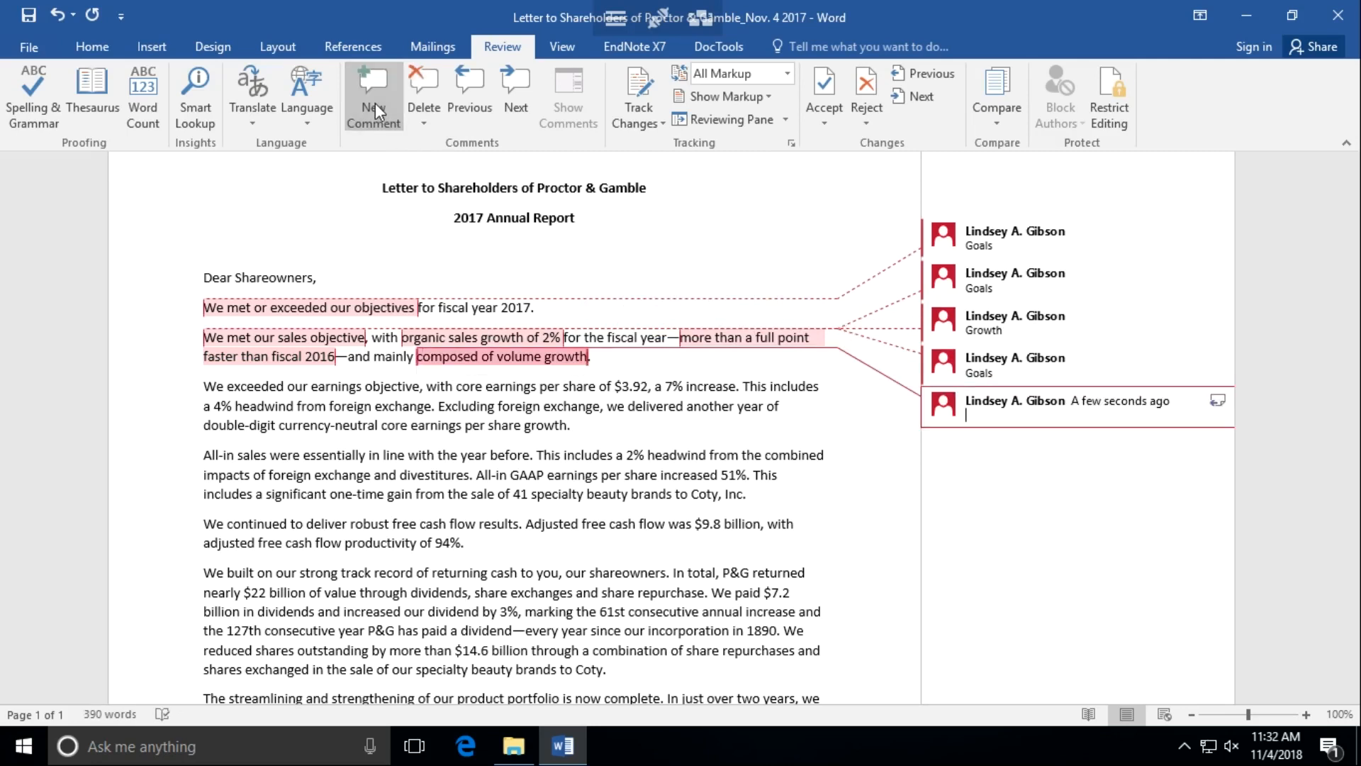
pyautogui.write('Growth')
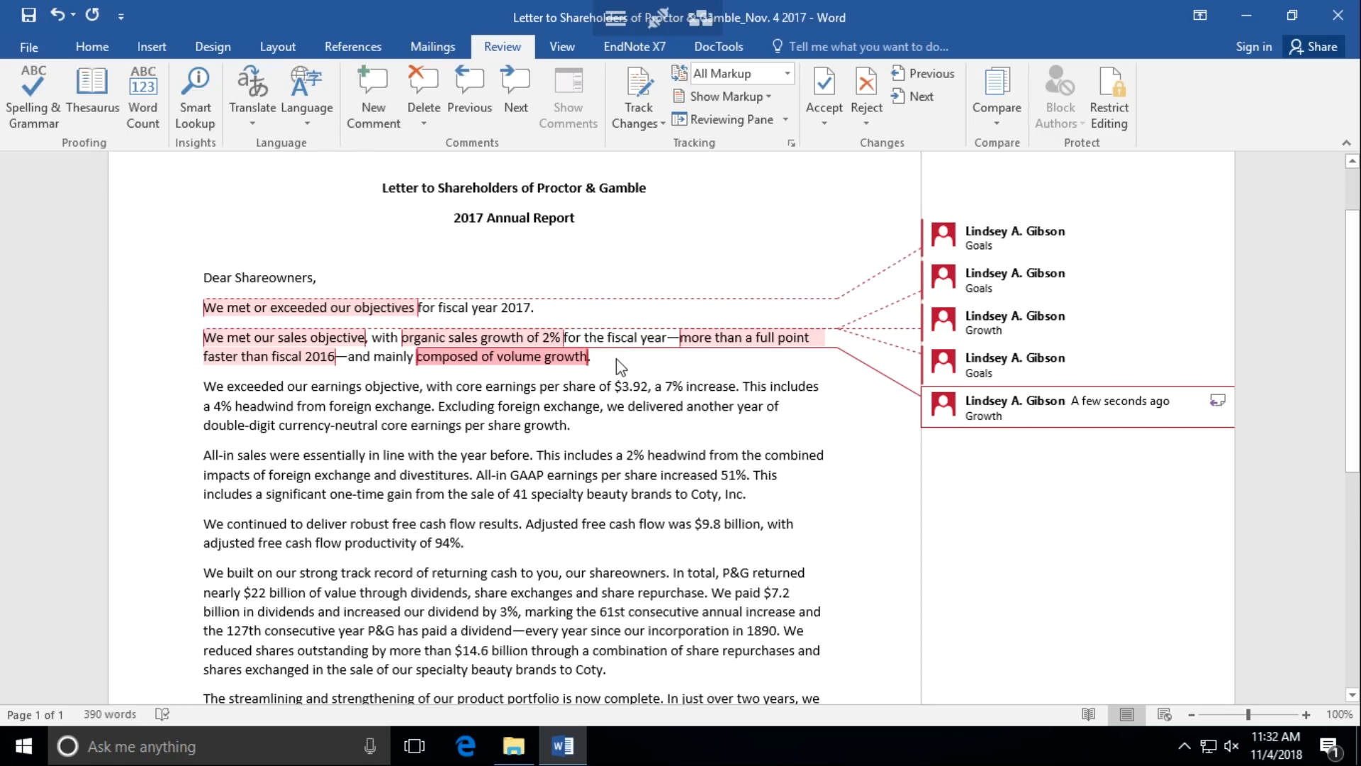
pyautogui.click(627, 375)
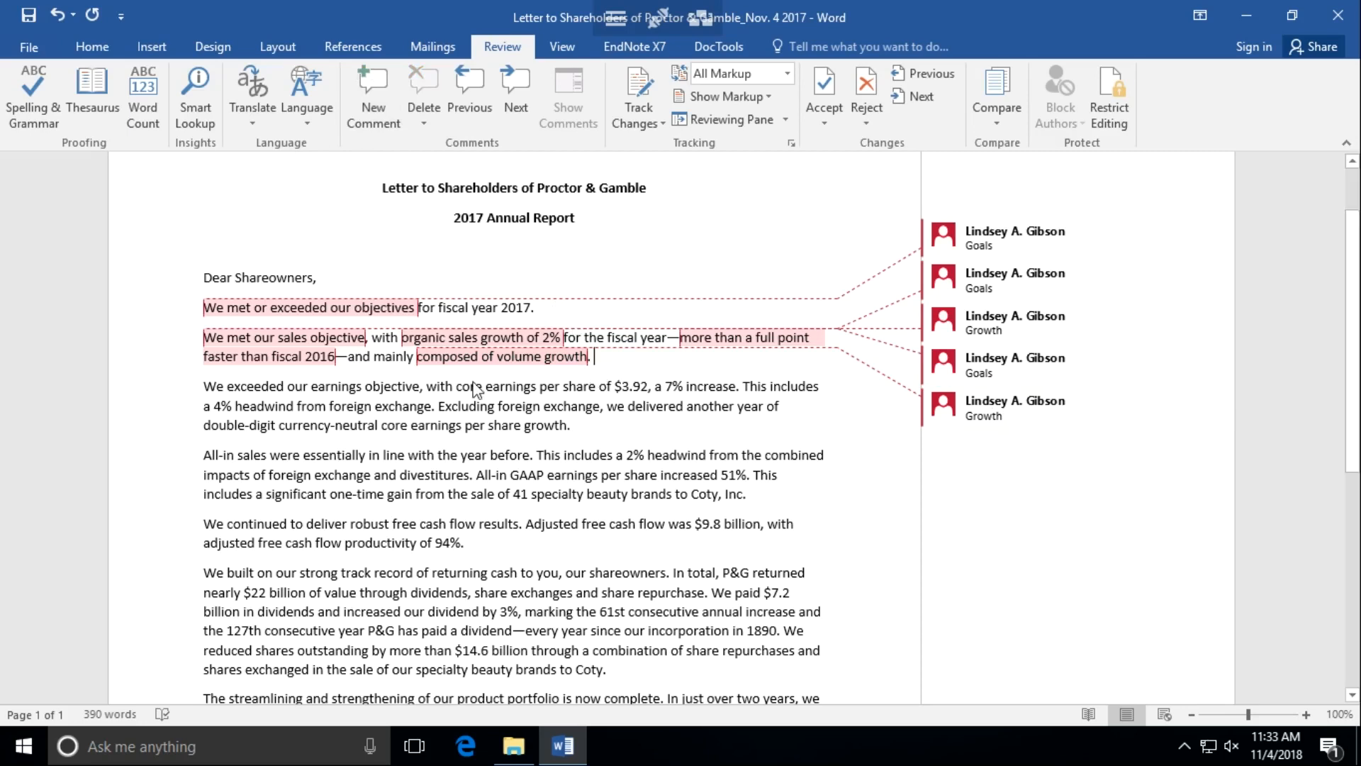
pyautogui.moveTo(415, 358); pyautogui.dragTo(581, 358)
pyautogui.click(430, 358)
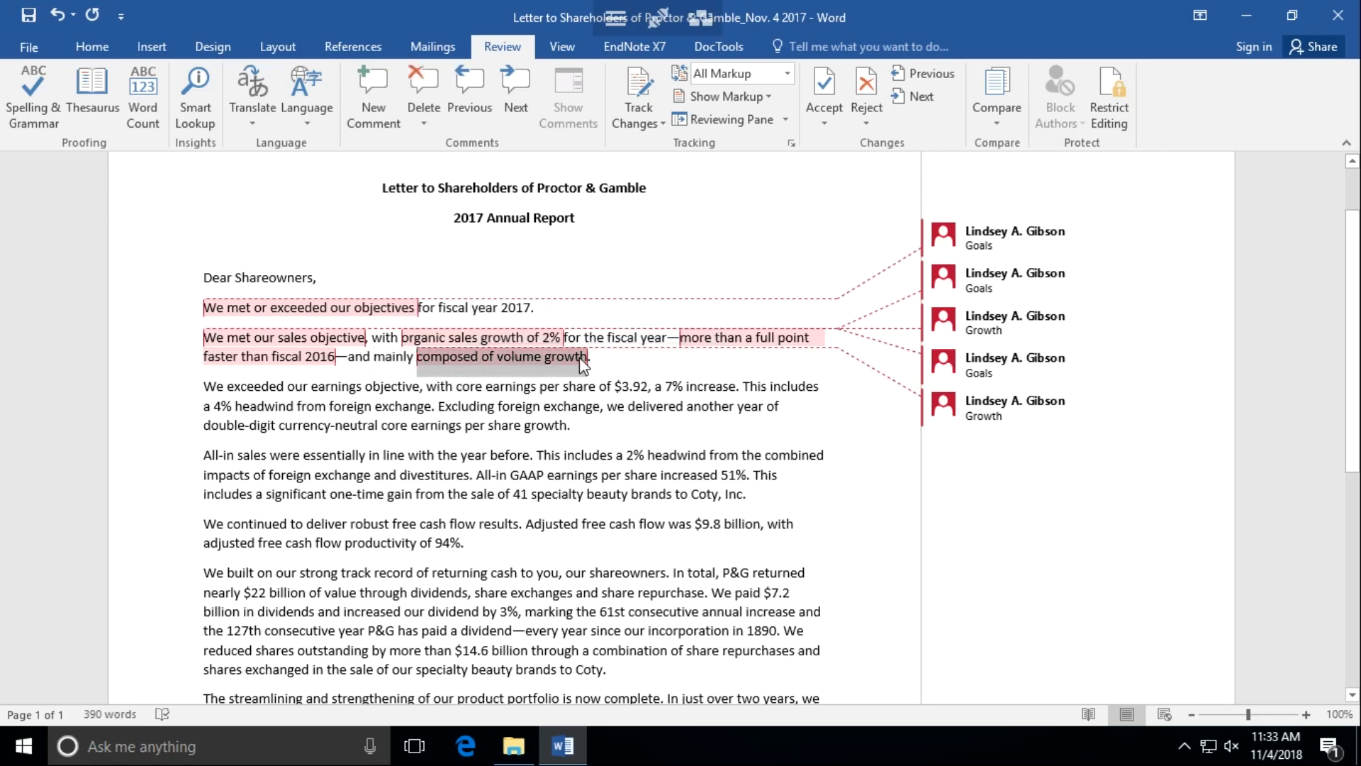
pyautogui.click(373, 91)
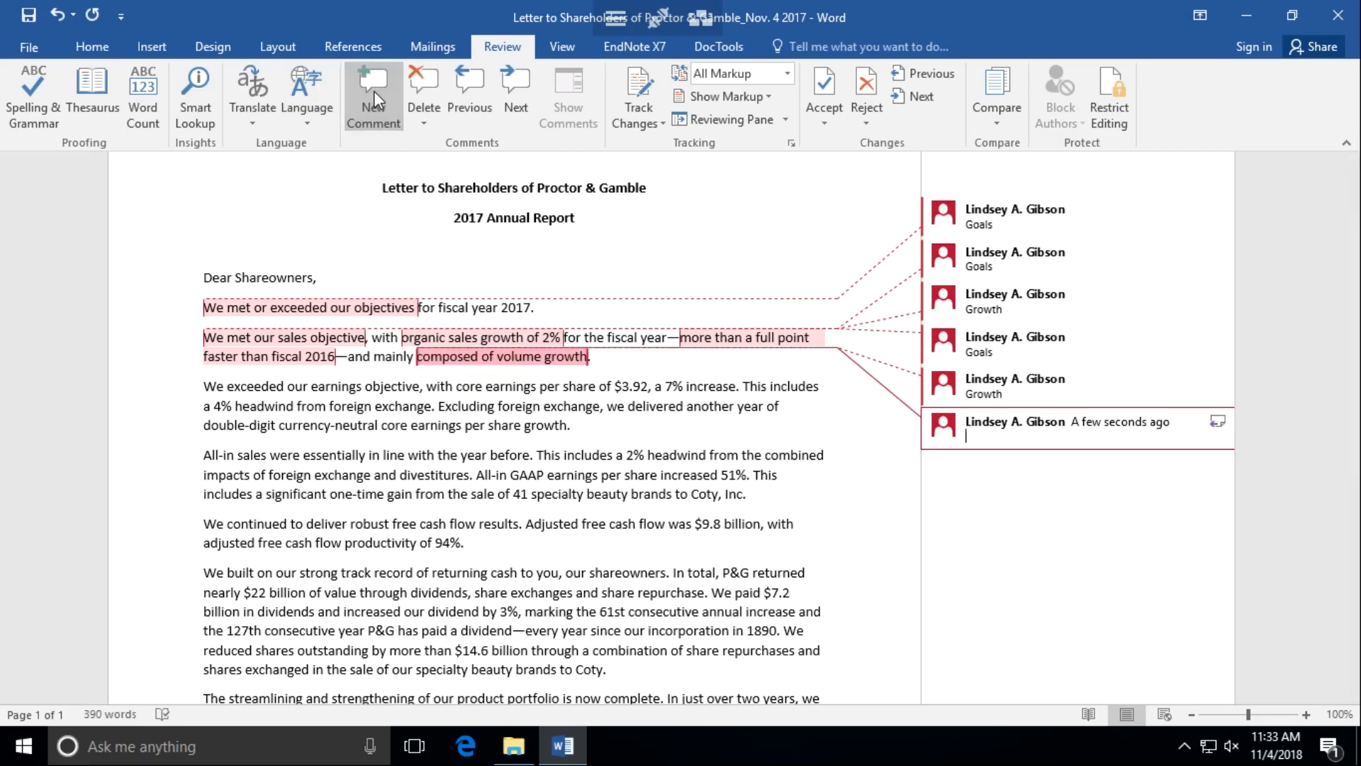
pyautogui.write('Goals')
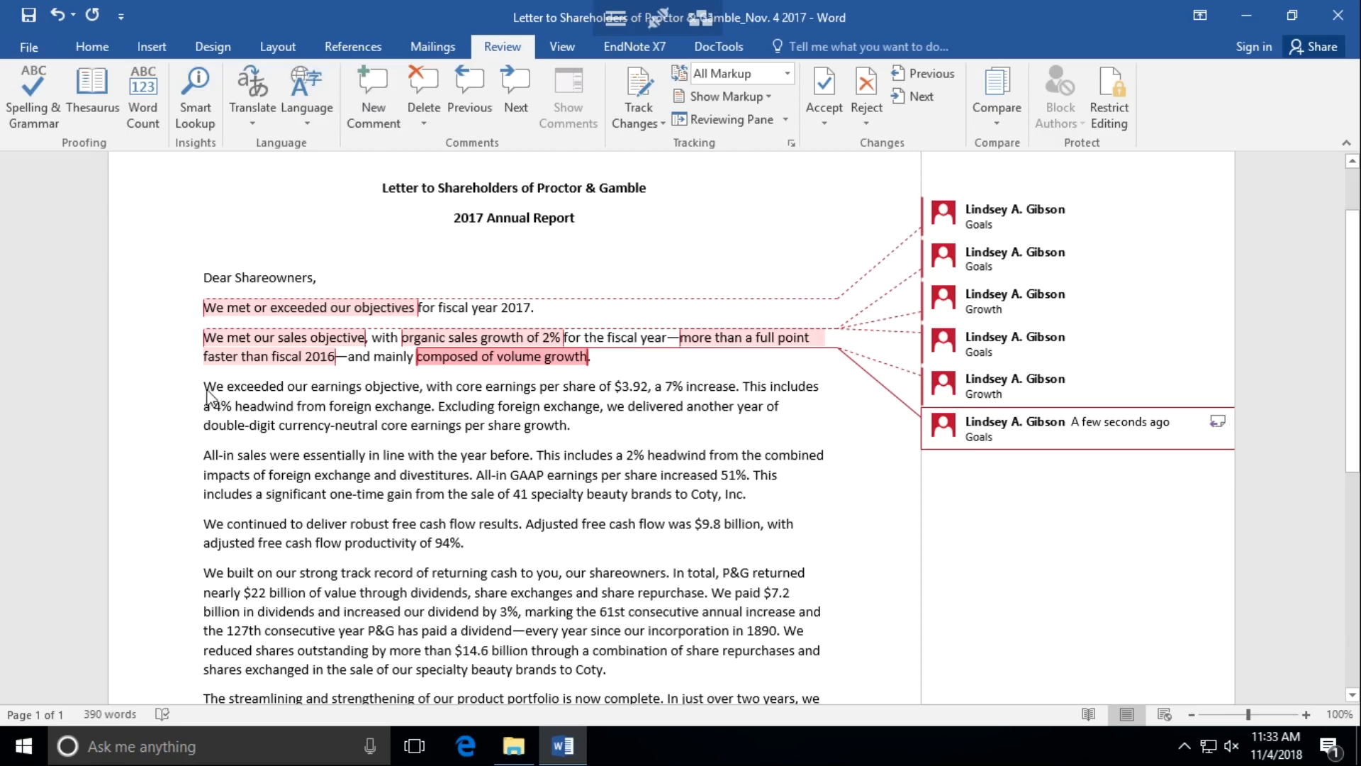
# Step: Add the comment "Goals" to the phrase "We exceeded our earnings objective"
pyautogui.moveTo(204, 387); pyautogui.dragTo(419, 388)
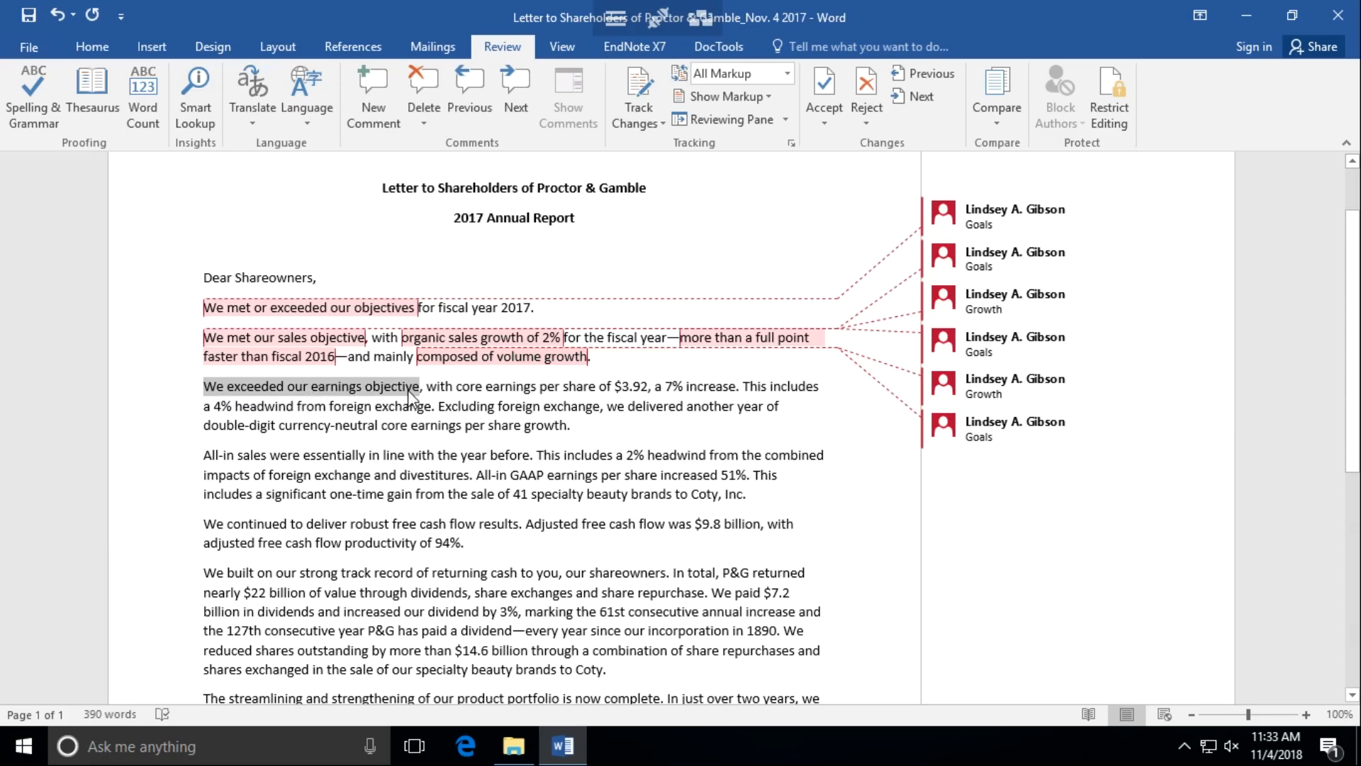
pyautogui.click(382, 122)
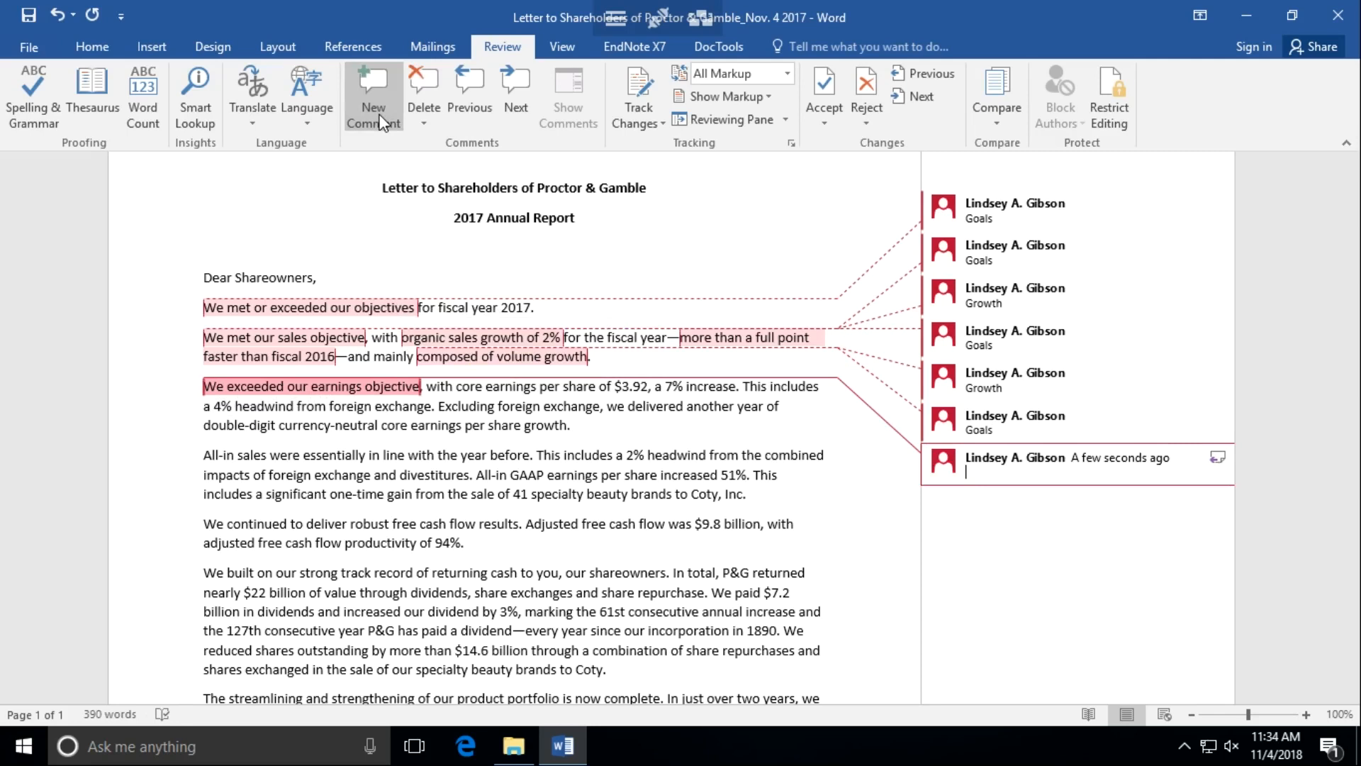
pyautogui.write('Goals')
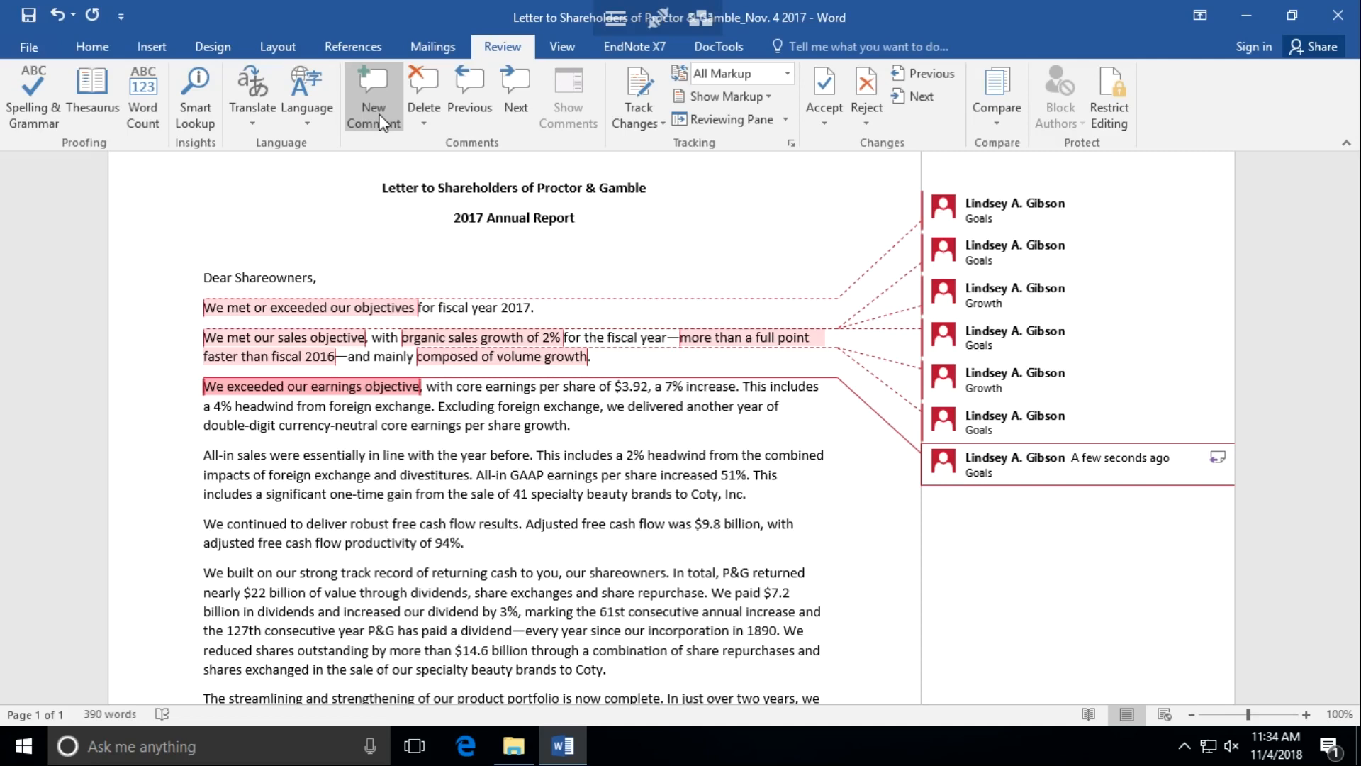
# Step: Add two separate comments, "Goals" and "Growth", to the phrase "core earnings per share of $3.92, a 7% increase"
pyautogui.click(458, 389)
pyautogui.moveTo(482, 399); pyautogui.dragTo(731, 390)
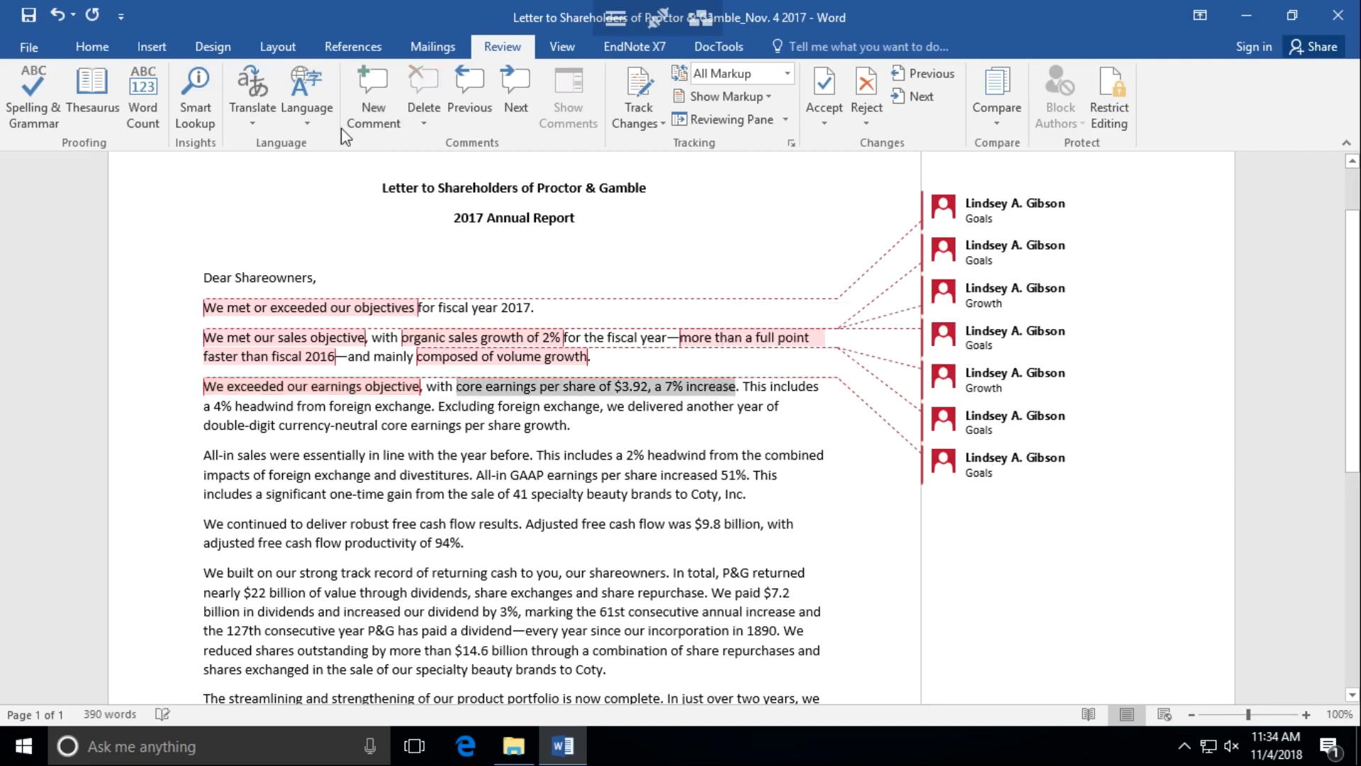
pyautogui.click(363, 116)
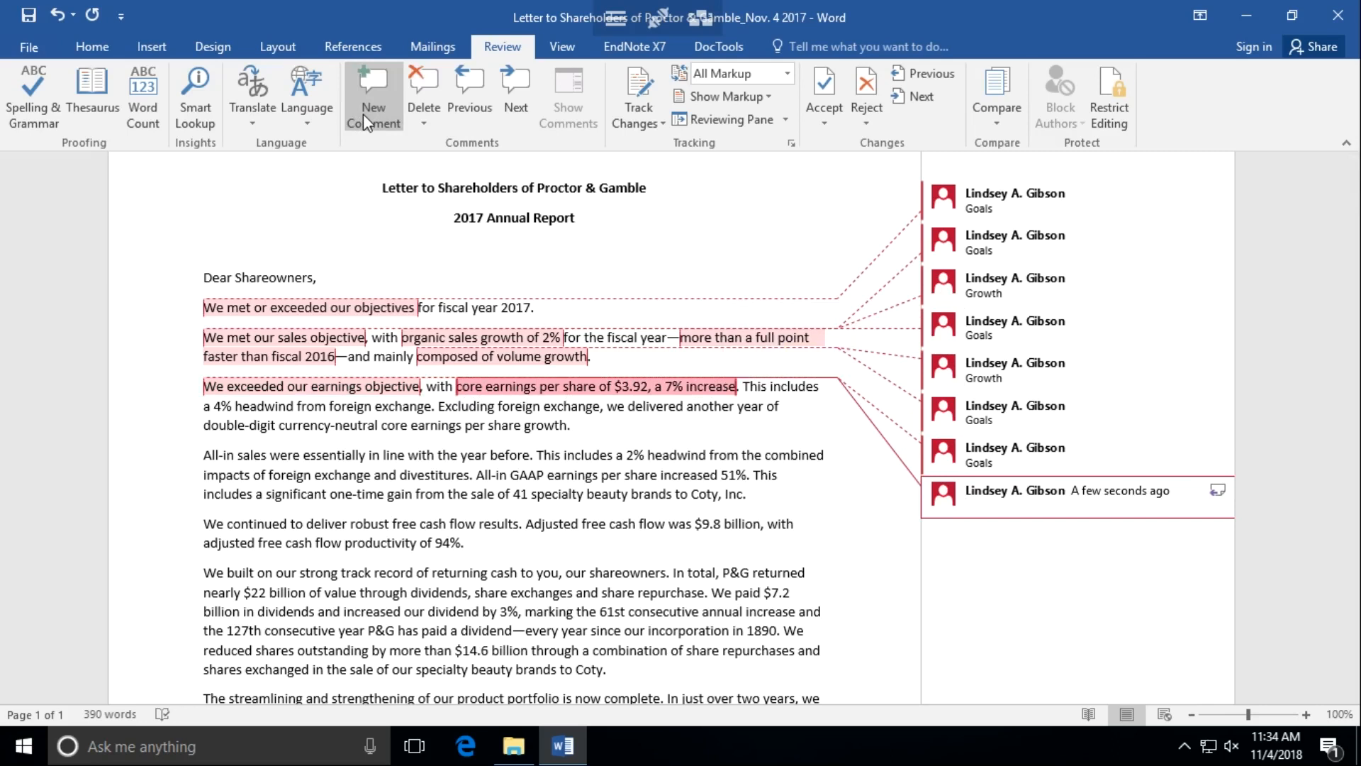
pyautogui.write('Goals')
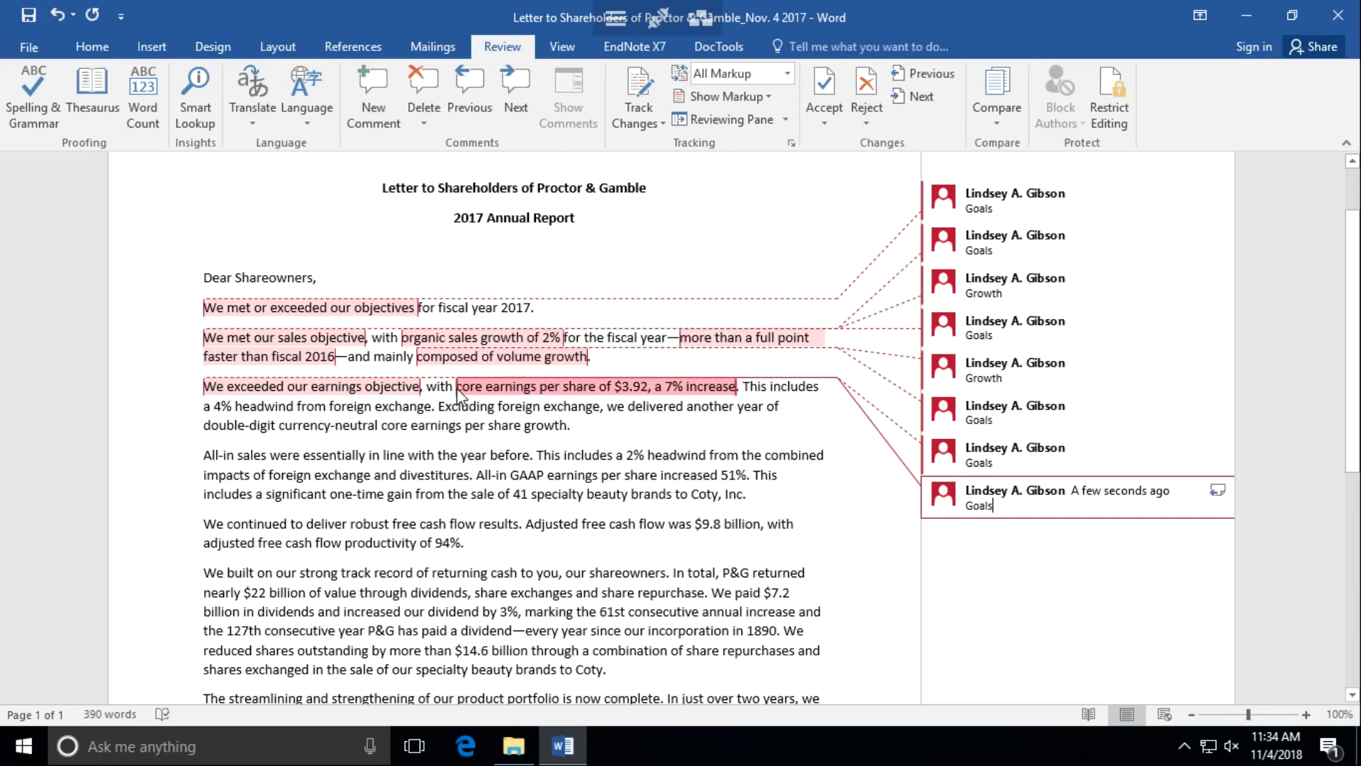
pyautogui.moveTo(456, 388); pyautogui.dragTo(735, 390)
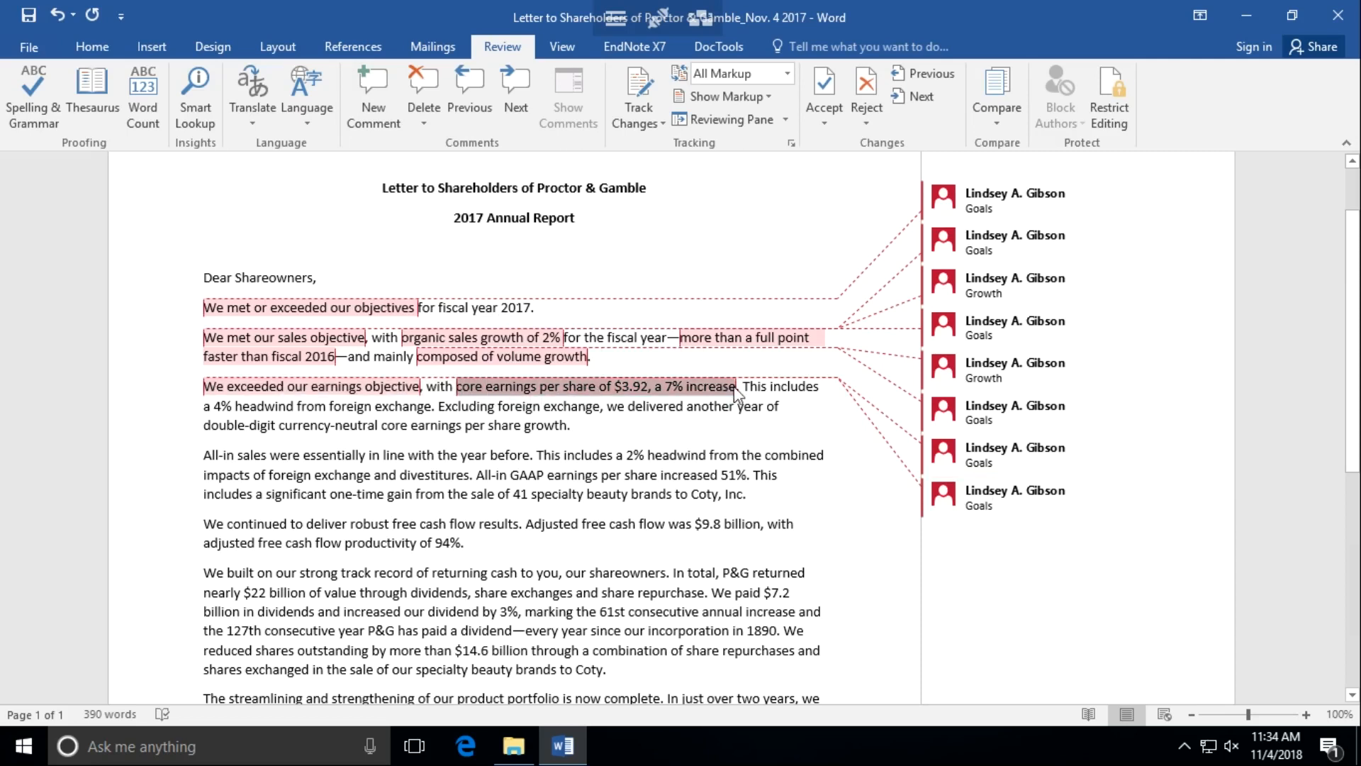
pyautogui.click(368, 105)
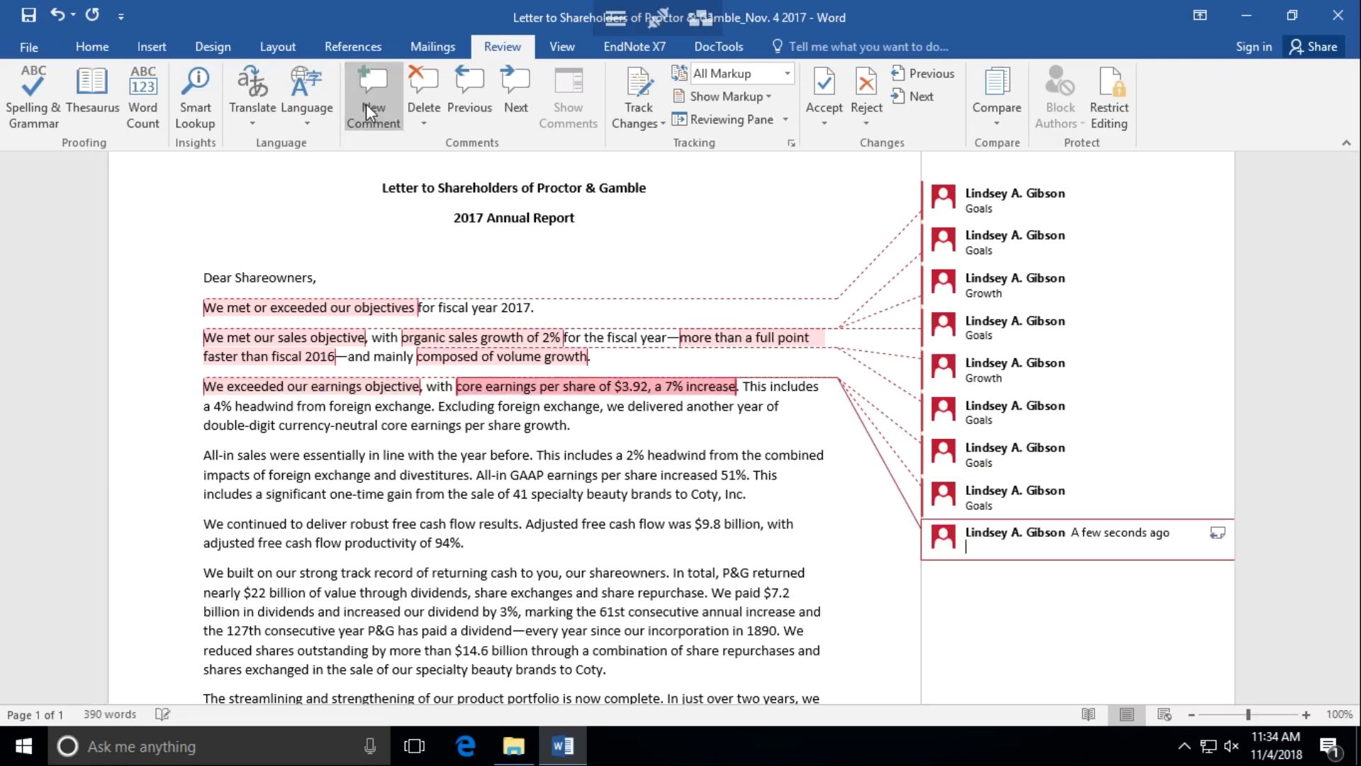
pyautogui.write('Growth')
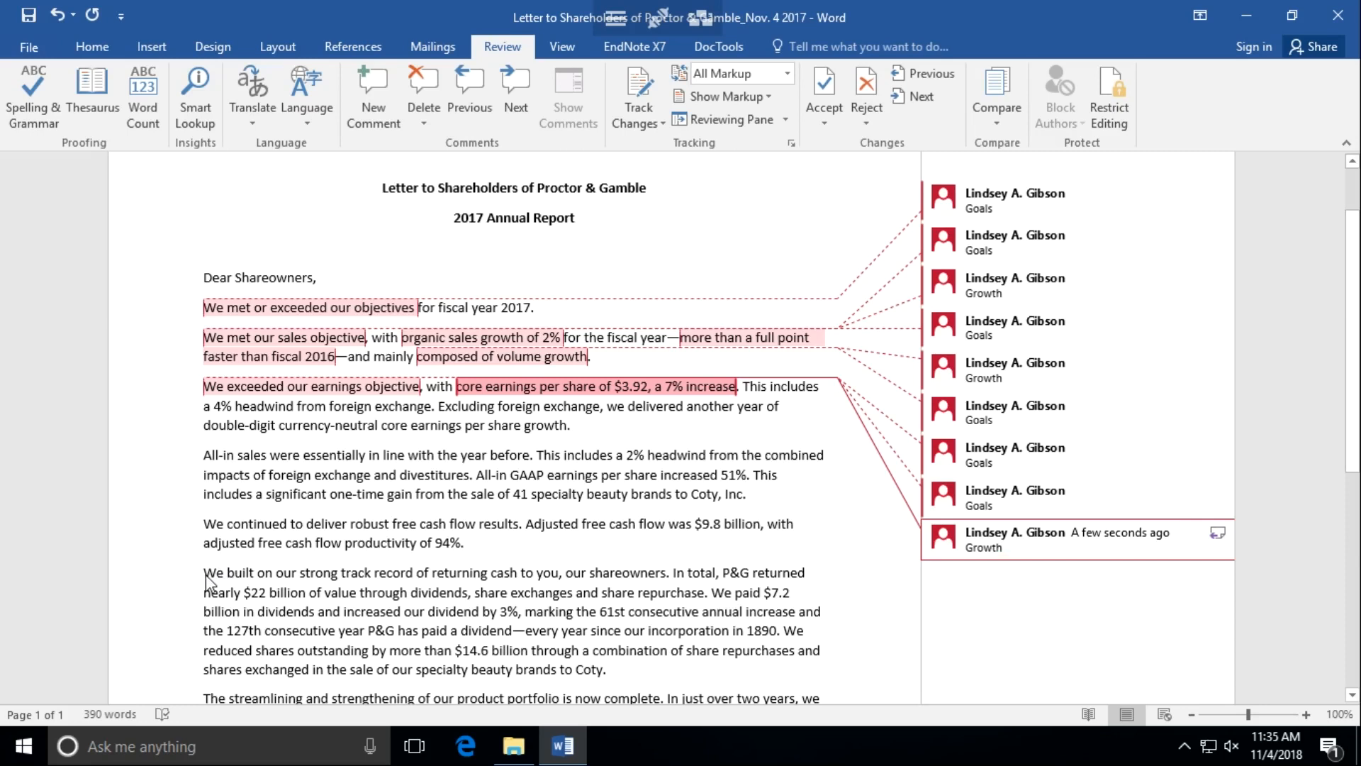
# Step: Add two separate comments, "Goals" and "Return on investment", to the phrase "We built on our strong track record of returning cash to you"
pyautogui.moveTo(206, 576); pyautogui.dragTo(556, 585)
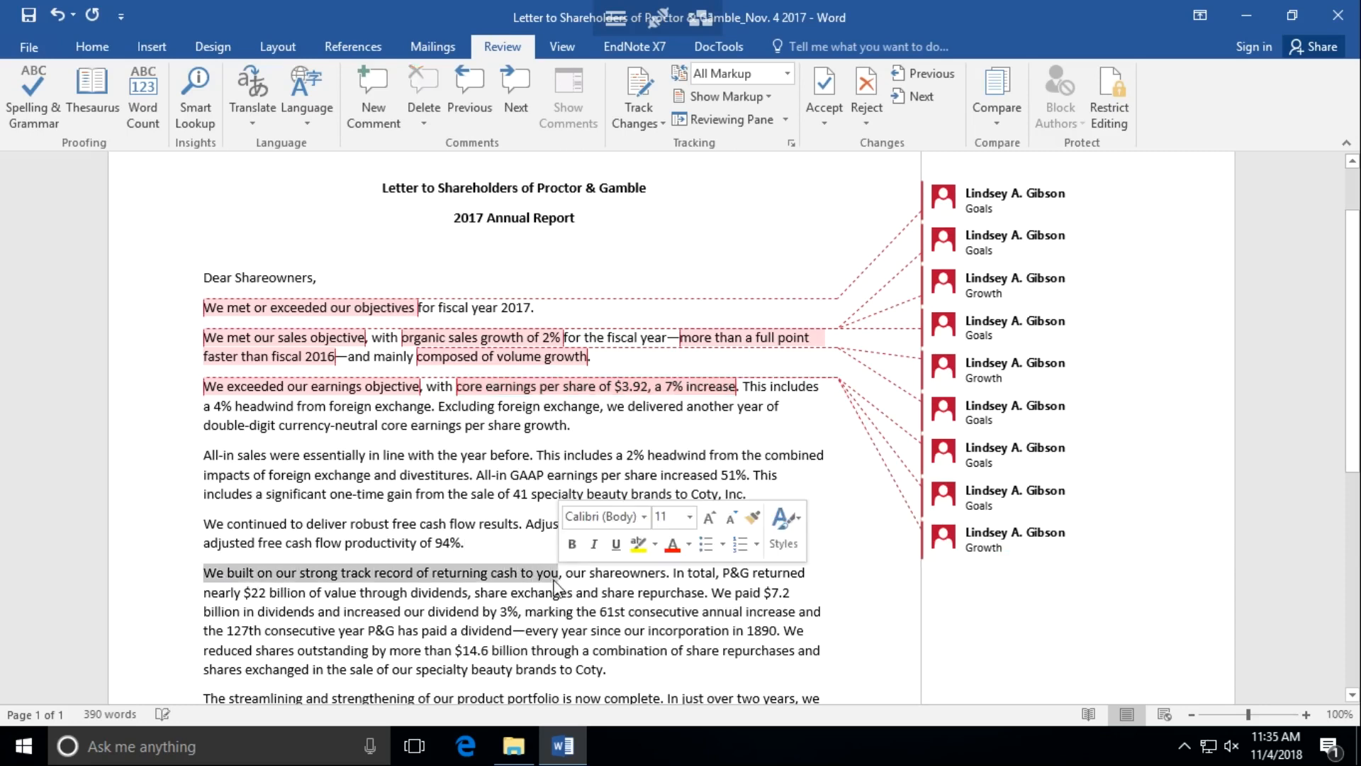
pyautogui.click(373, 117)
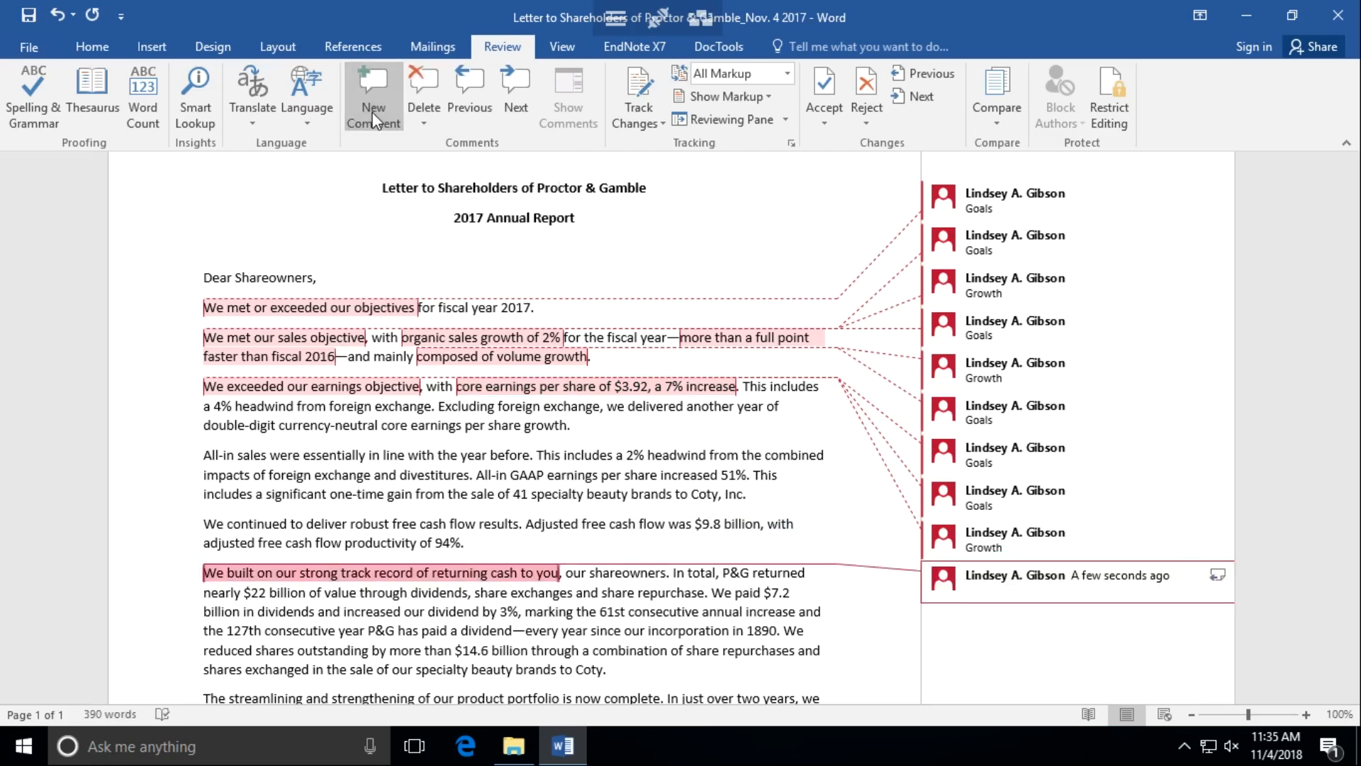
pyautogui.write('Goals')
pyautogui.click(202, 593)
pyautogui.moveTo(204, 573); pyautogui.dragTo(559, 576)
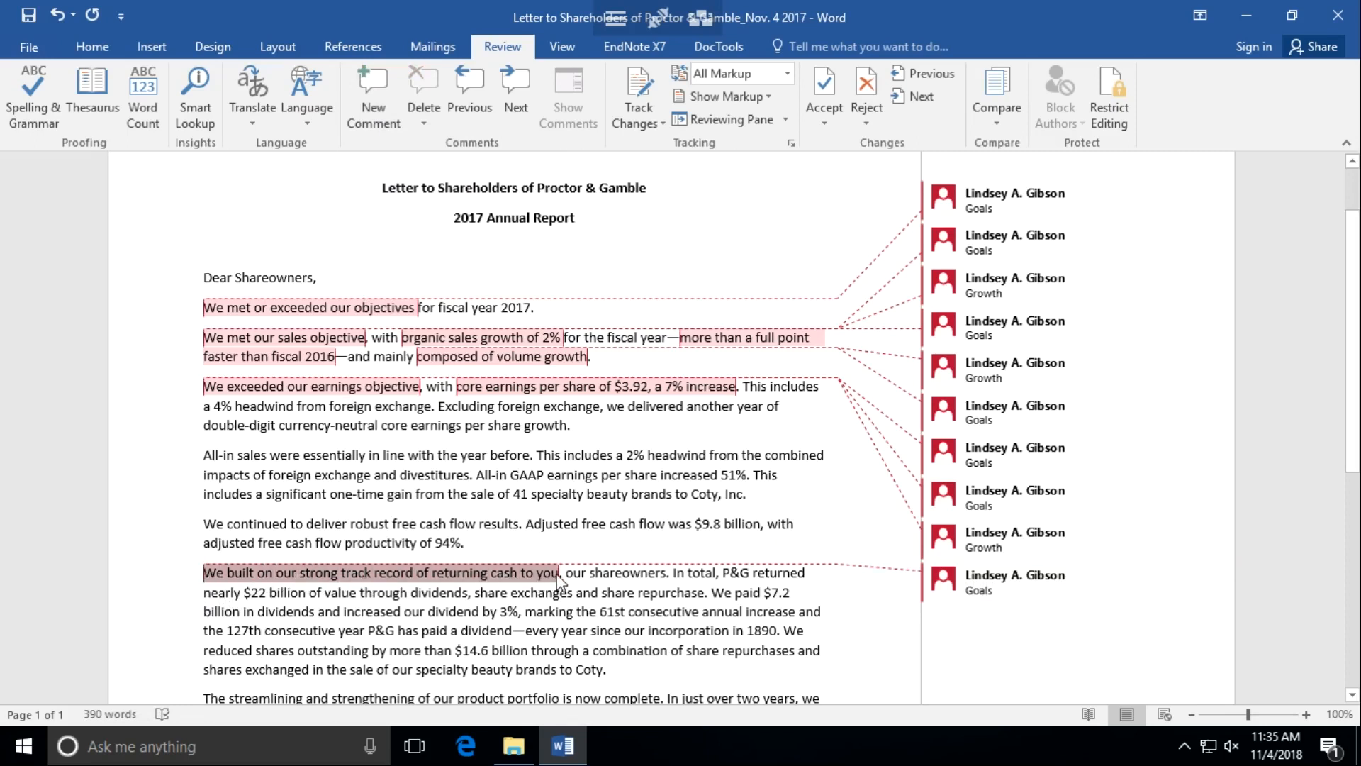
pyautogui.click(369, 117)
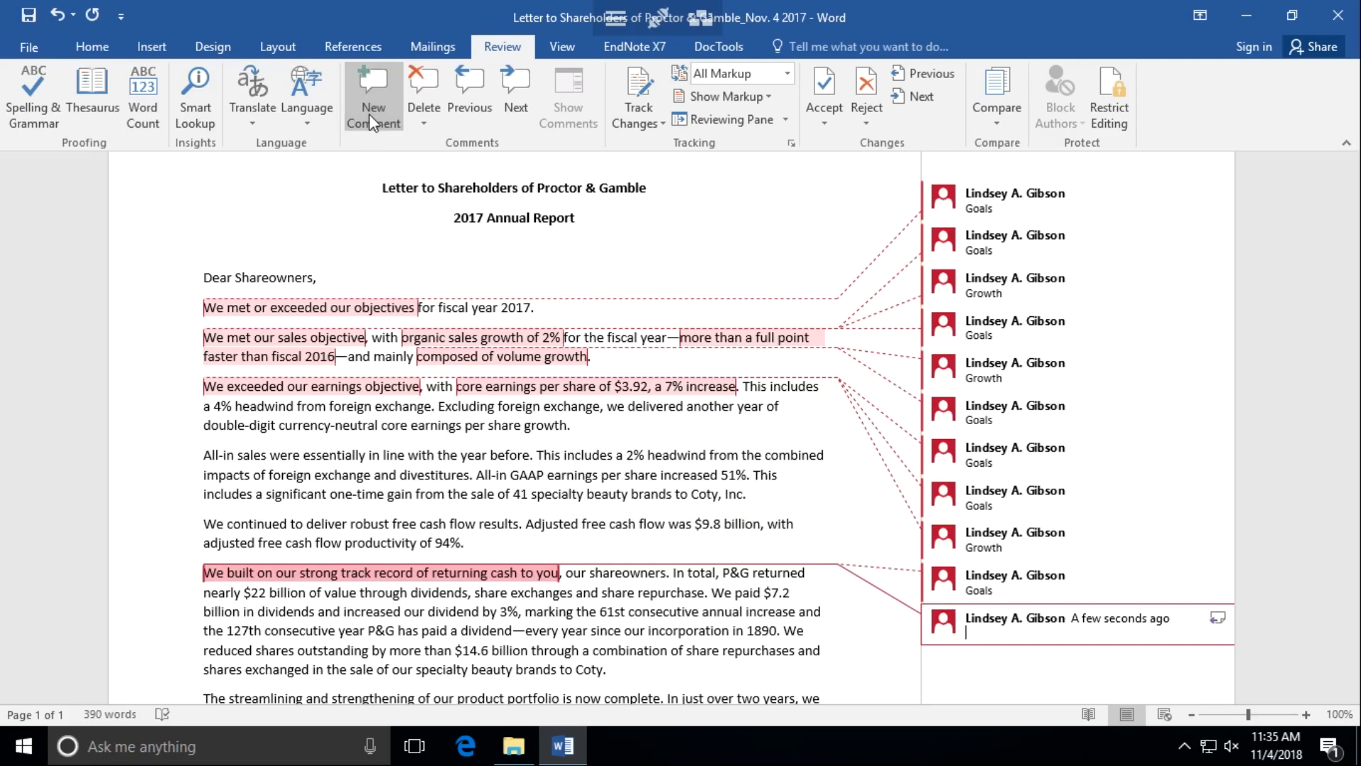
pyautogui.write('Return on investment')
# Step: Place the cursor in the letter's body text and turn on line numbering that restarts on each page
pyautogui.click(271, 50)
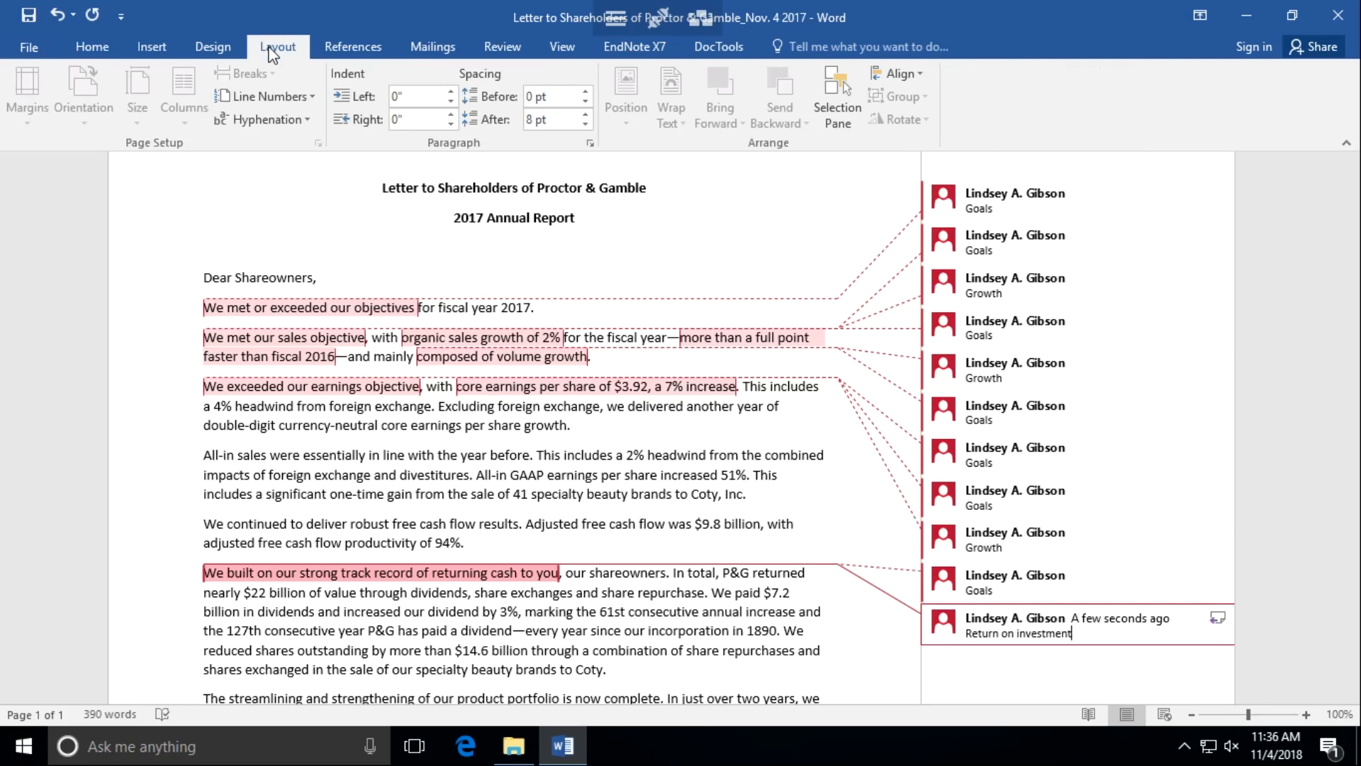
pyautogui.click(311, 97)
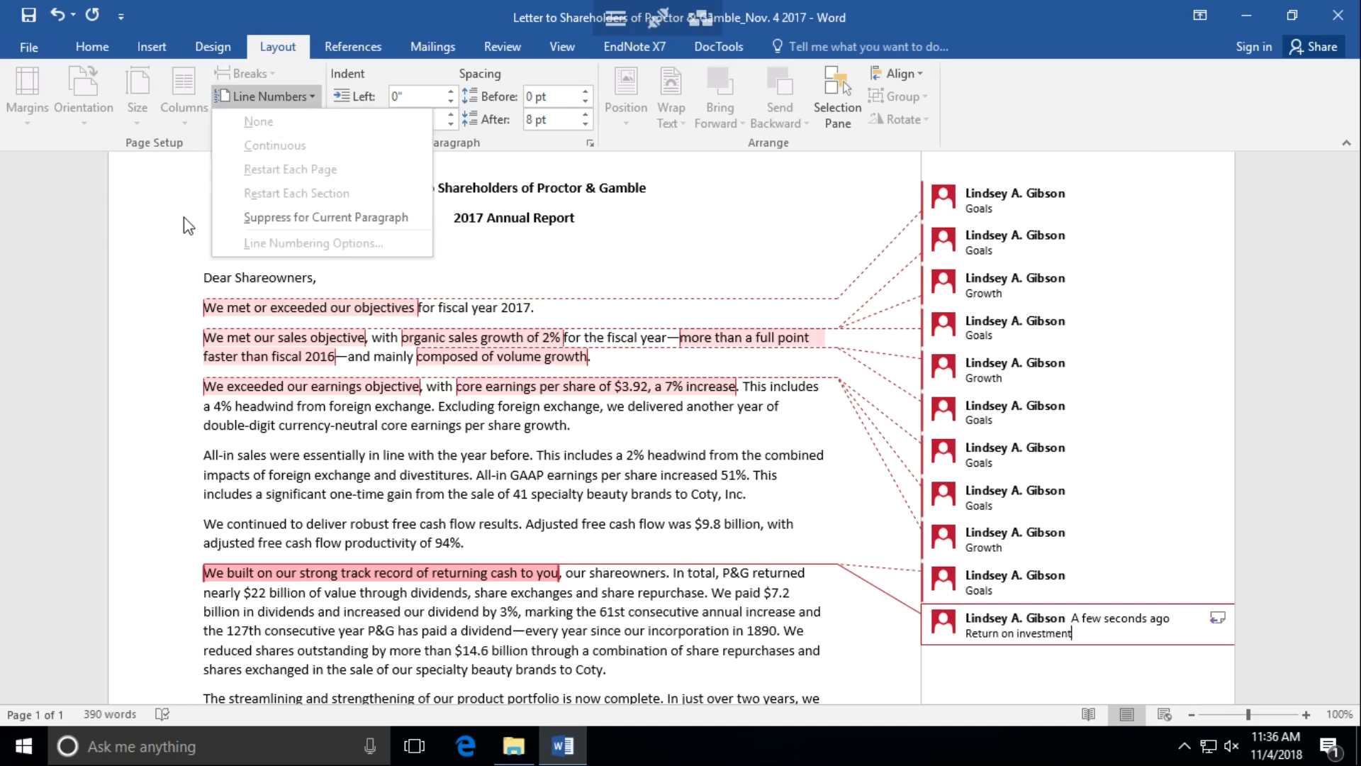
pyautogui.click(313, 99)
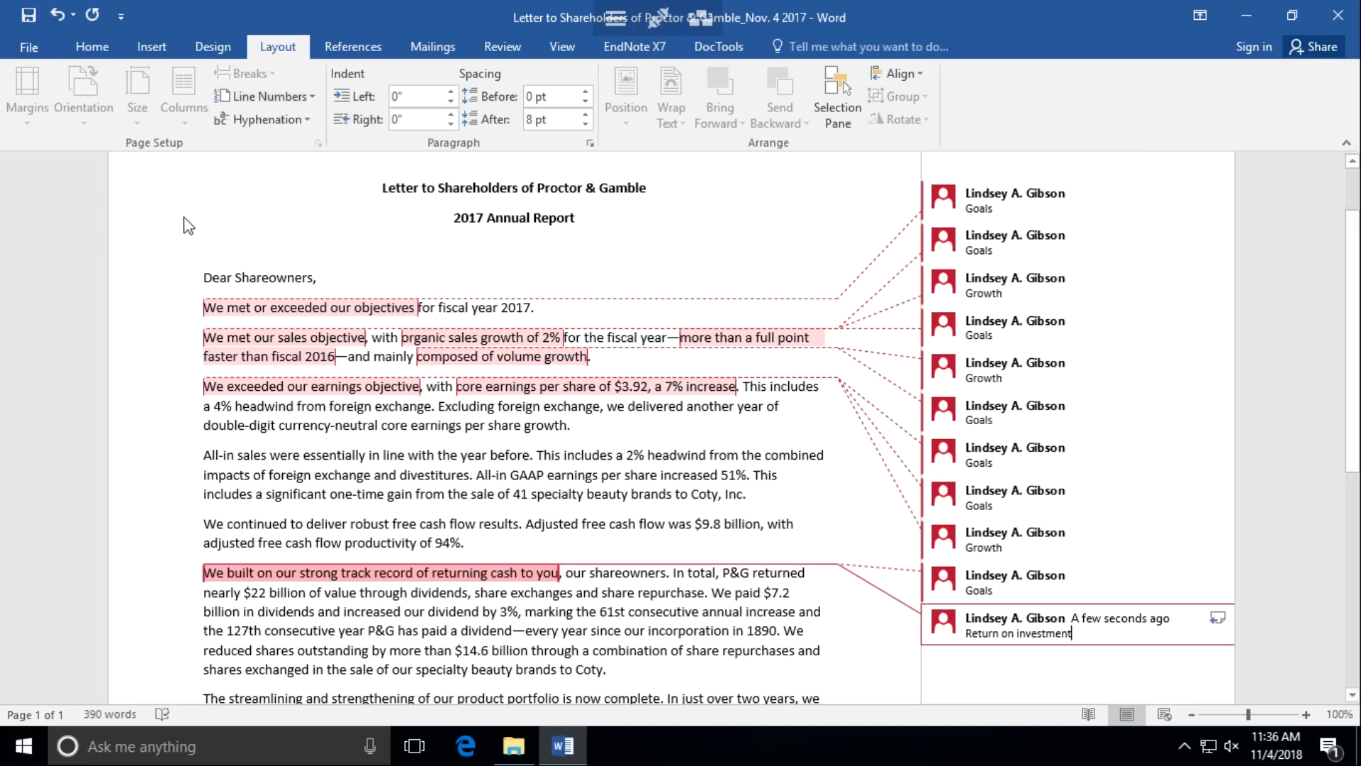
pyautogui.click(296, 100)
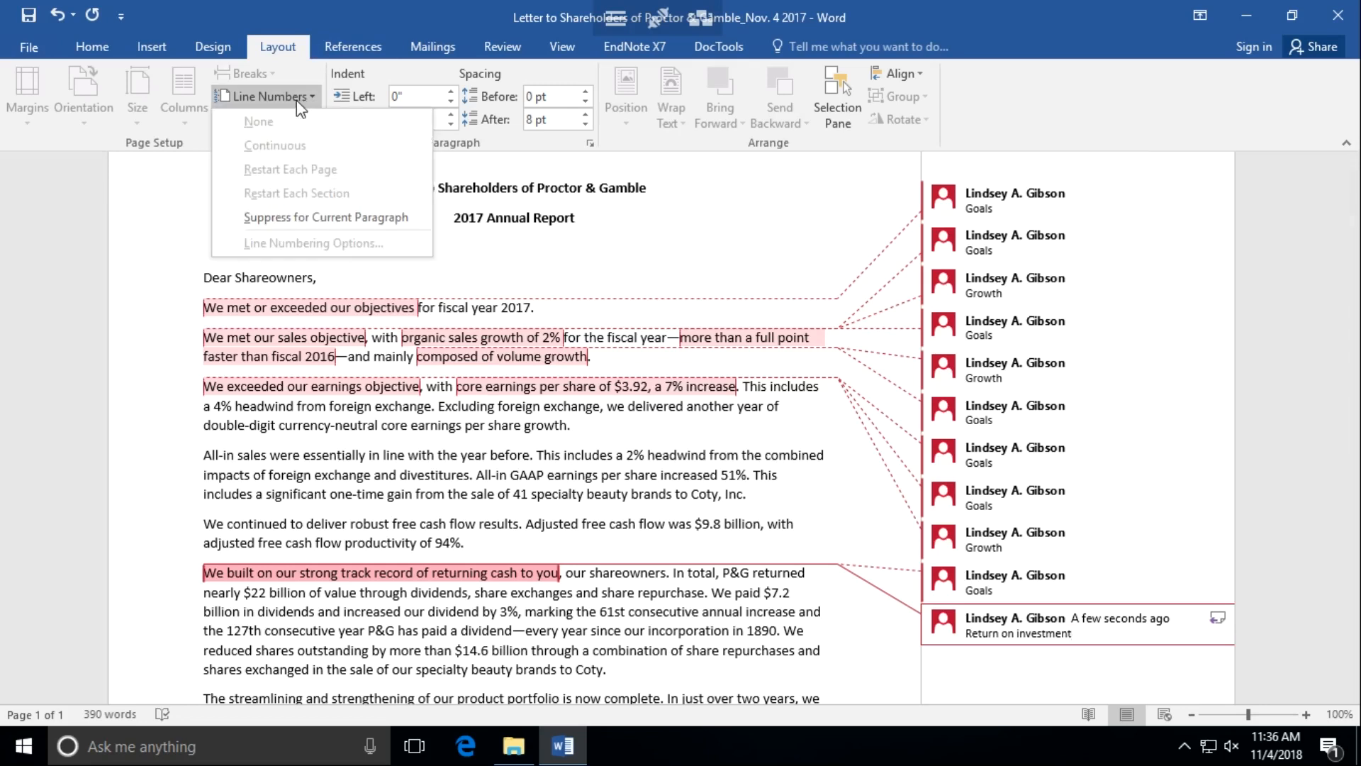
pyautogui.click(241, 371)
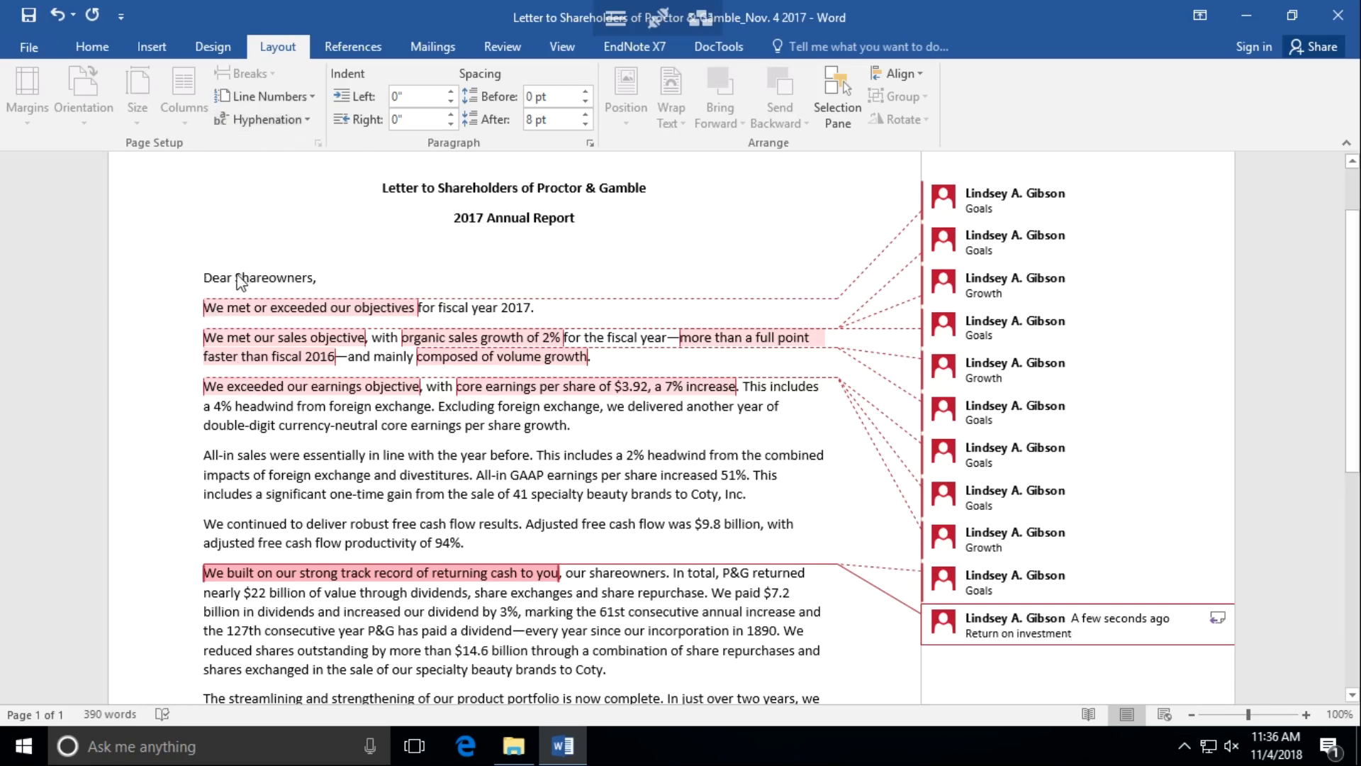
pyautogui.click(206, 282)
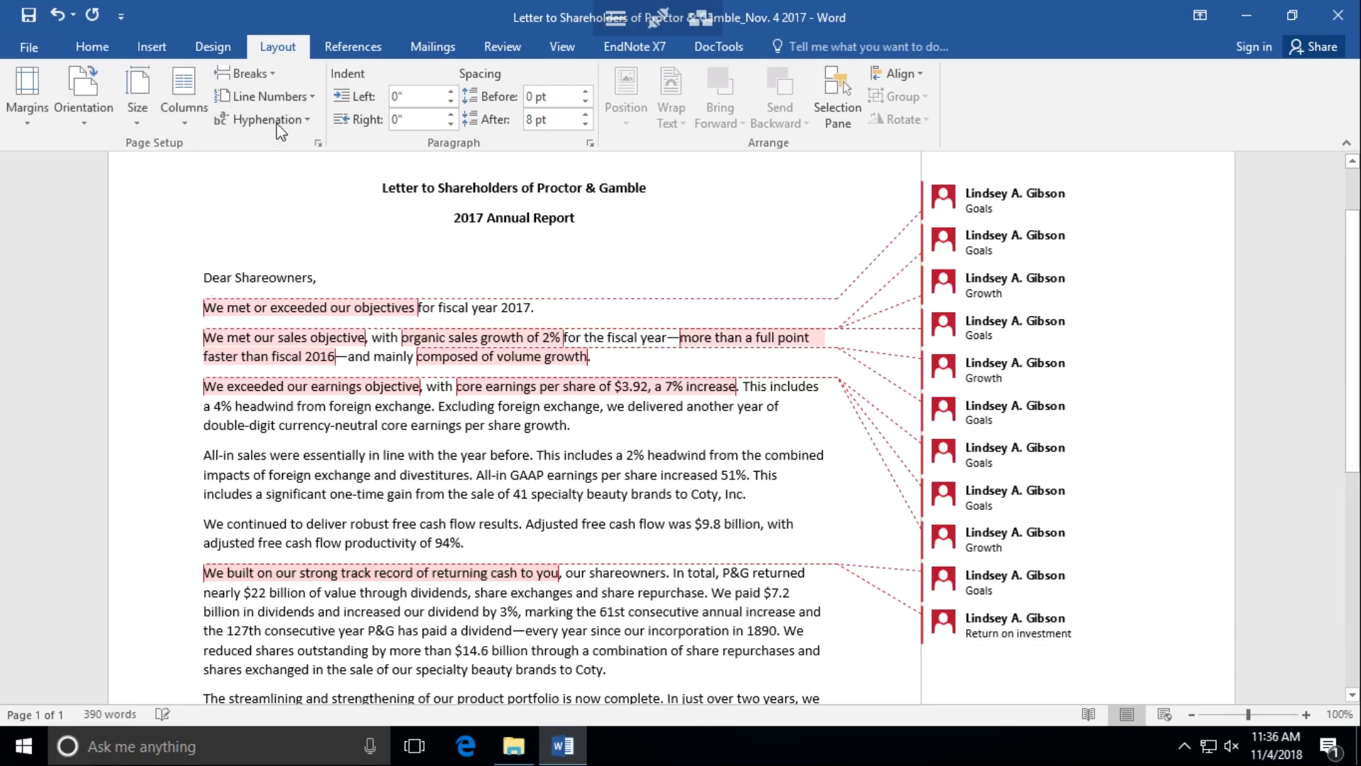
pyautogui.click(302, 97)
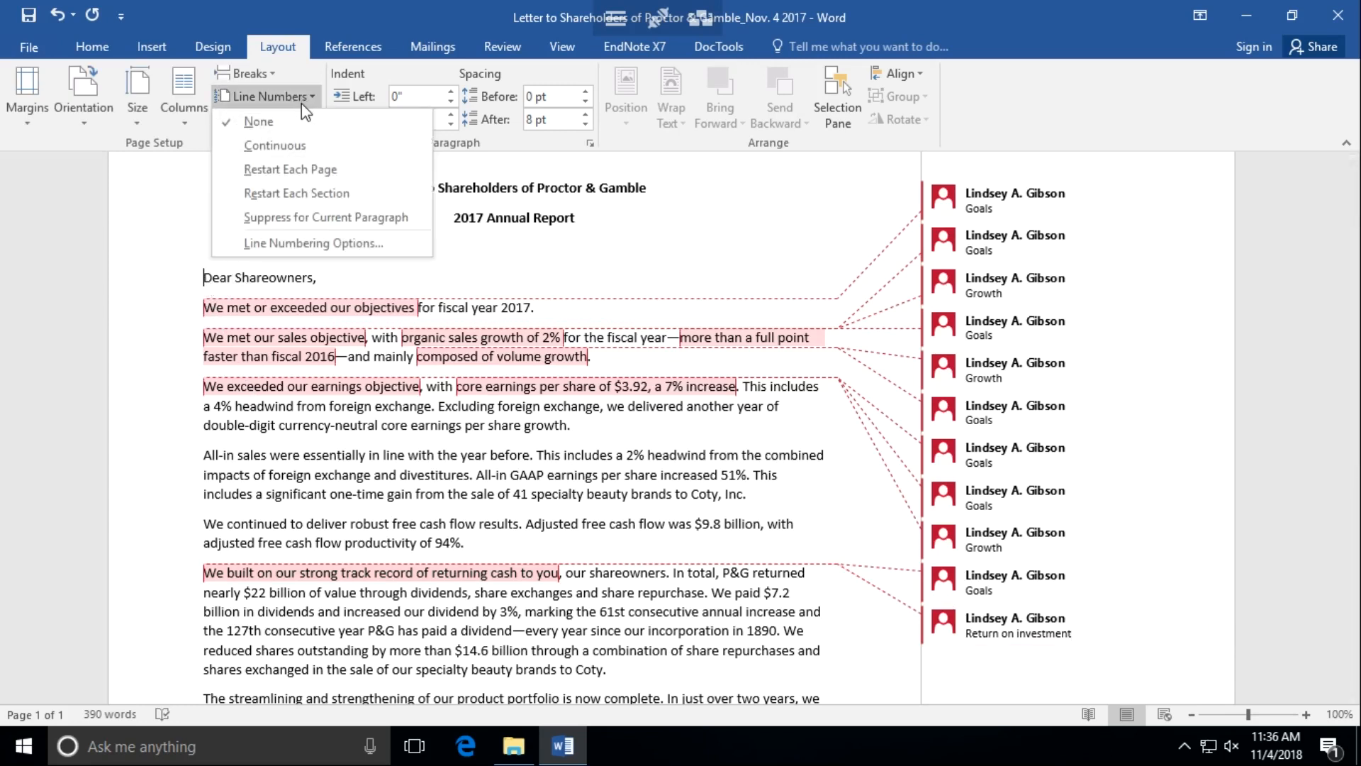
pyautogui.click(308, 173)
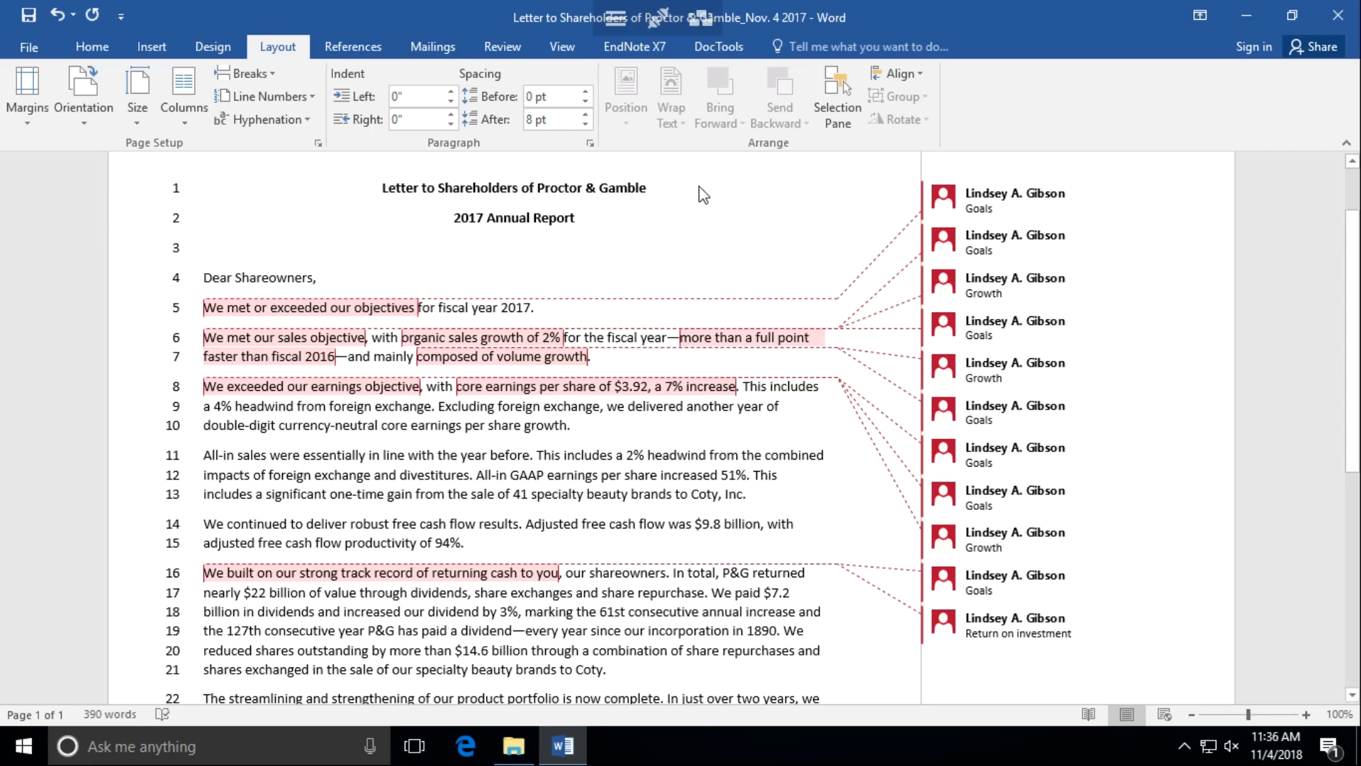
# Step: Extract all of the letter's comments to a new document with DocTools
pyautogui.click(727, 54)
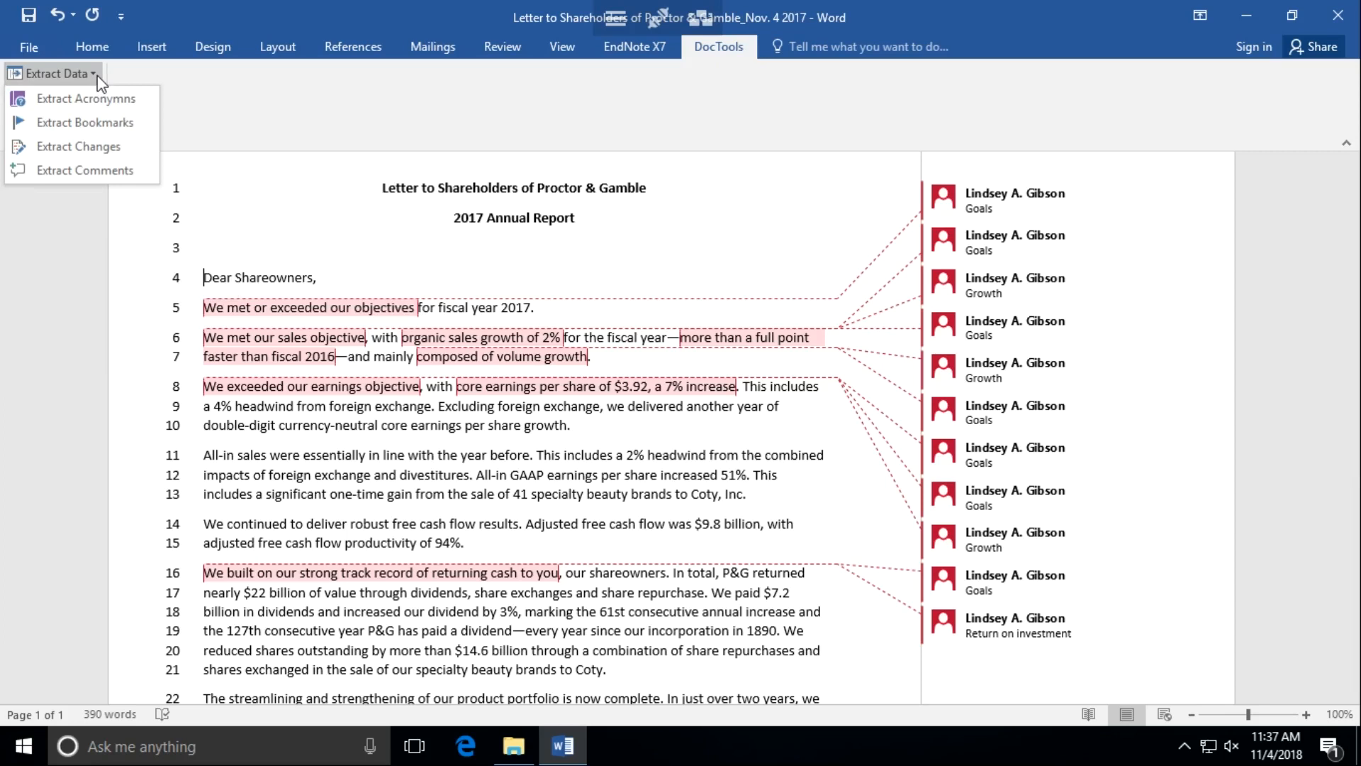
pyautogui.click(94, 177)
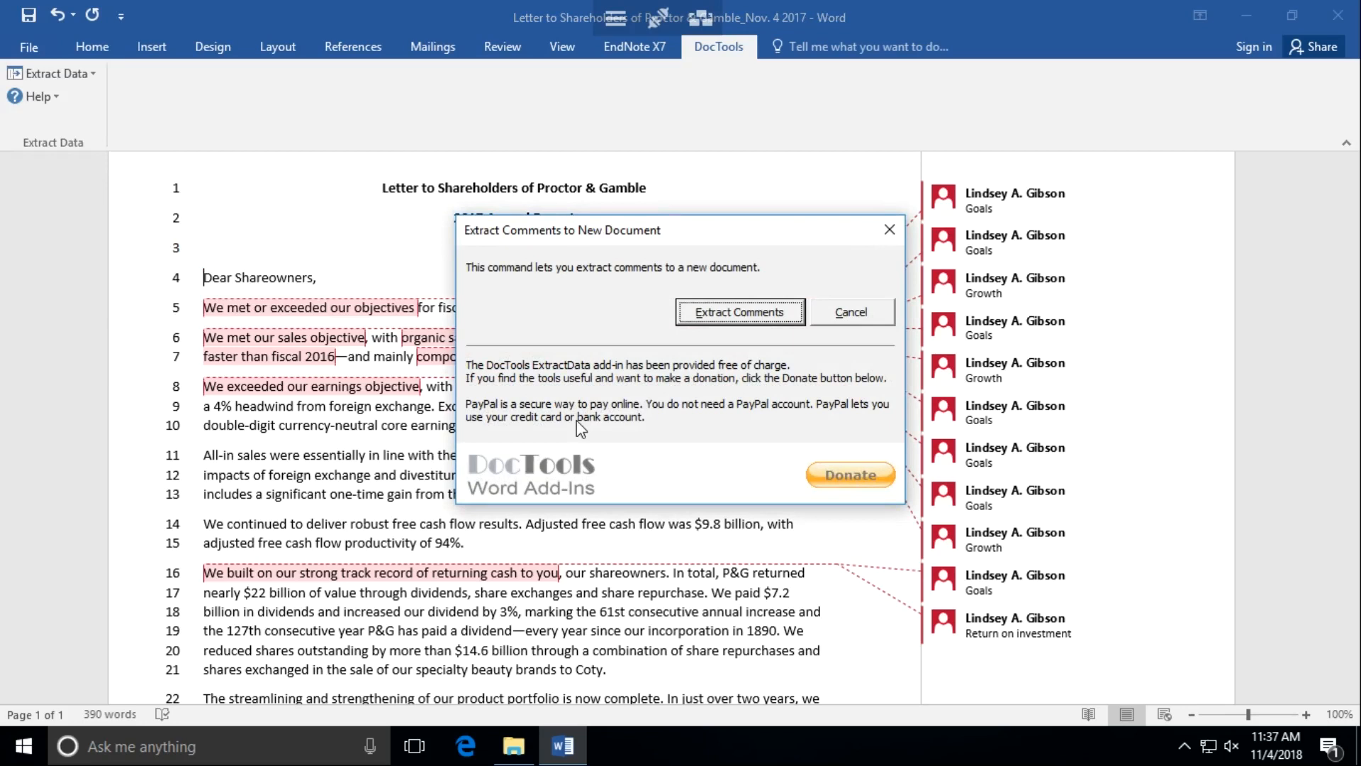
pyautogui.click(736, 313)
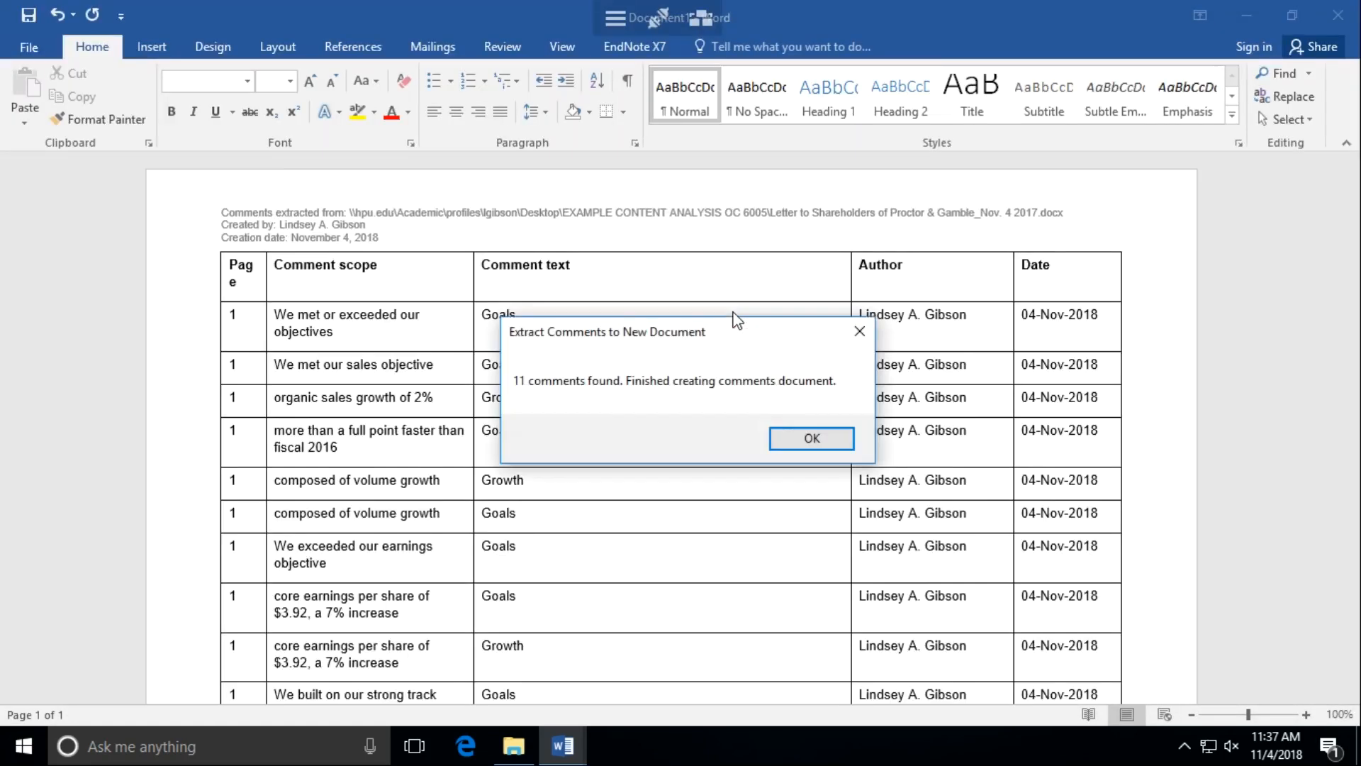
pyautogui.click(803, 444)
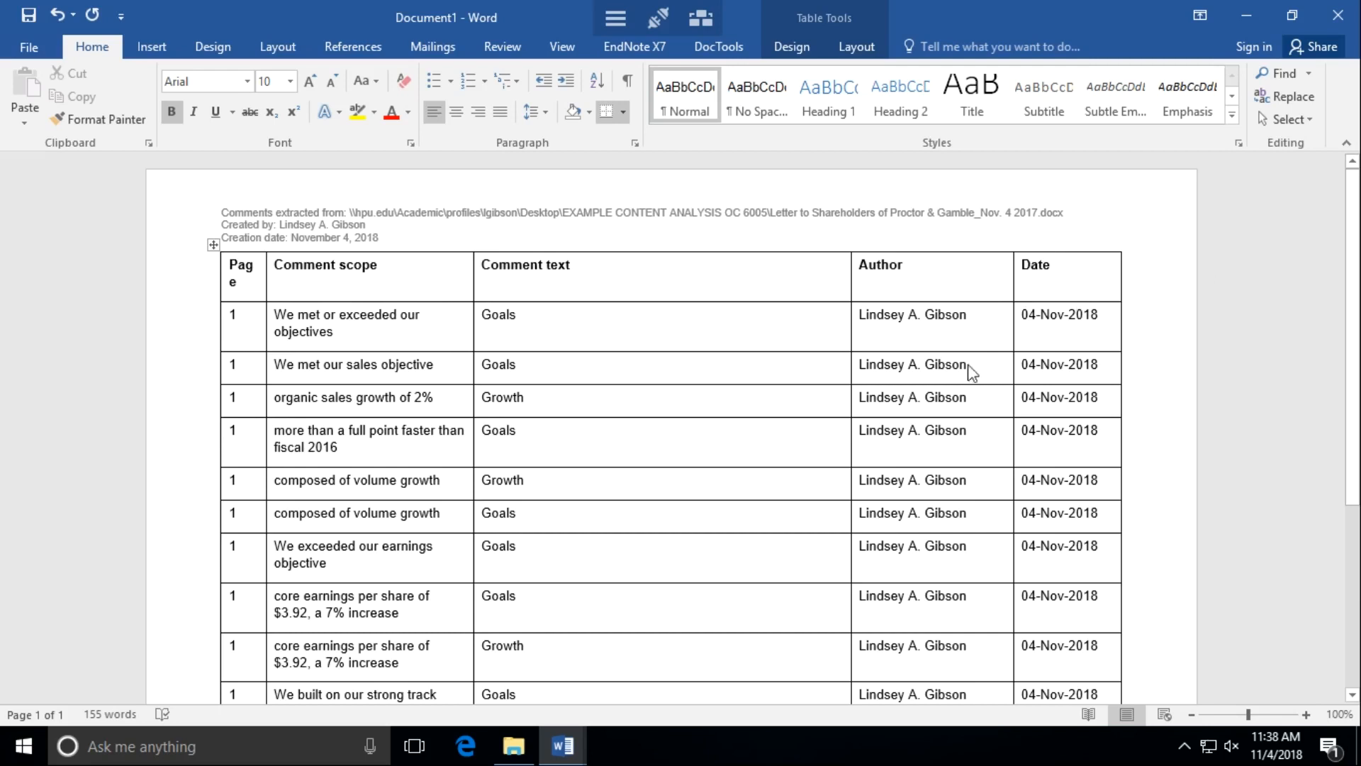
# Step: Rename the "Comment scope" column heading in the extracted comments table as "Textual Data"
pyautogui.click(395, 283)
pyautogui.press('BackSpace')
pyautogui.press('BackSpace')
pyautogui.press('BackSpace')
pyautogui.press('BackSpace')
pyautogui.press('BackSpace')
pyautogui.press('BackSpace')
pyautogui.press('BackSpace')
pyautogui.press('BackSpace')
pyautogui.press('BackSpace')
pyautogui.press('BackSpace')
pyautogui.press('BackSpace')
pyautogui.press('BackSpace')
pyautogui.press('BackSpace')
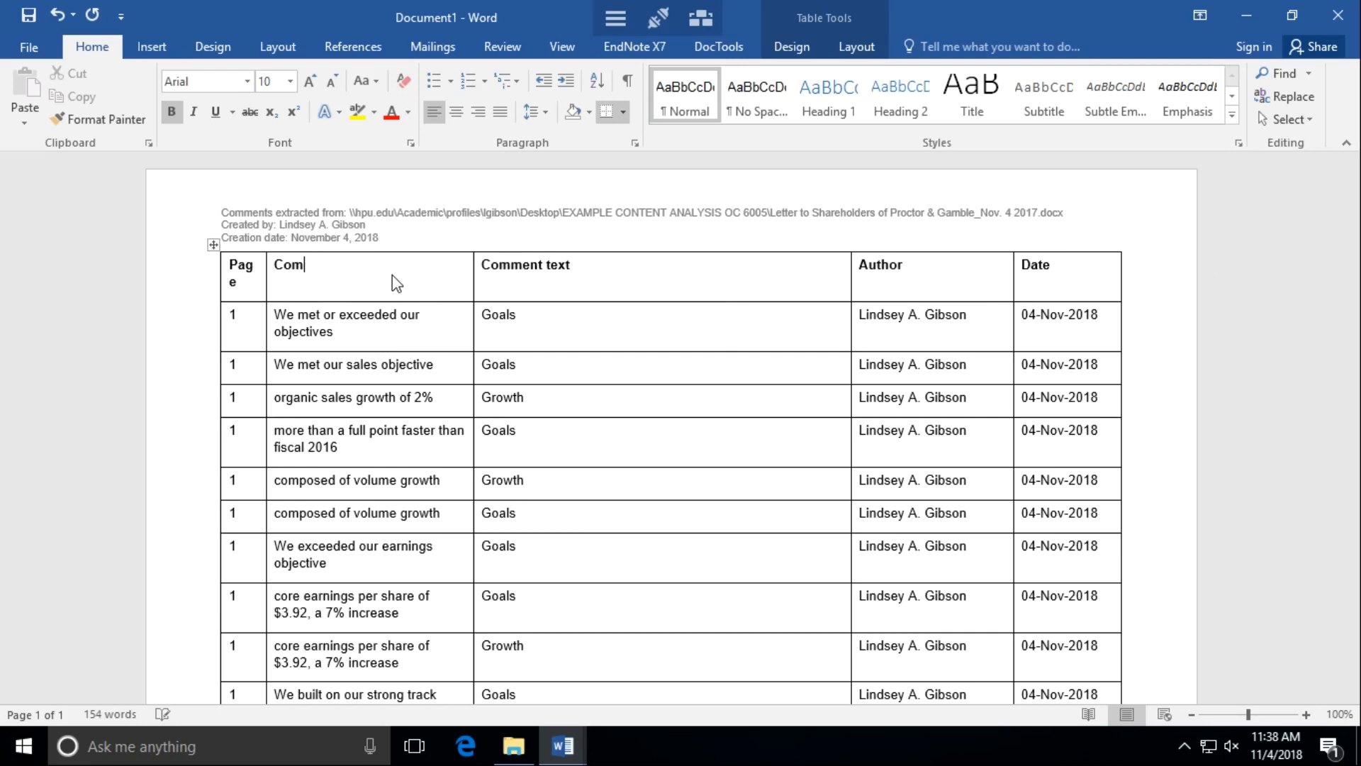
pyautogui.write('Textura')
pyautogui.press('BackSpace')
pyautogui.press('BackSpace')
pyautogui.write('al Data')
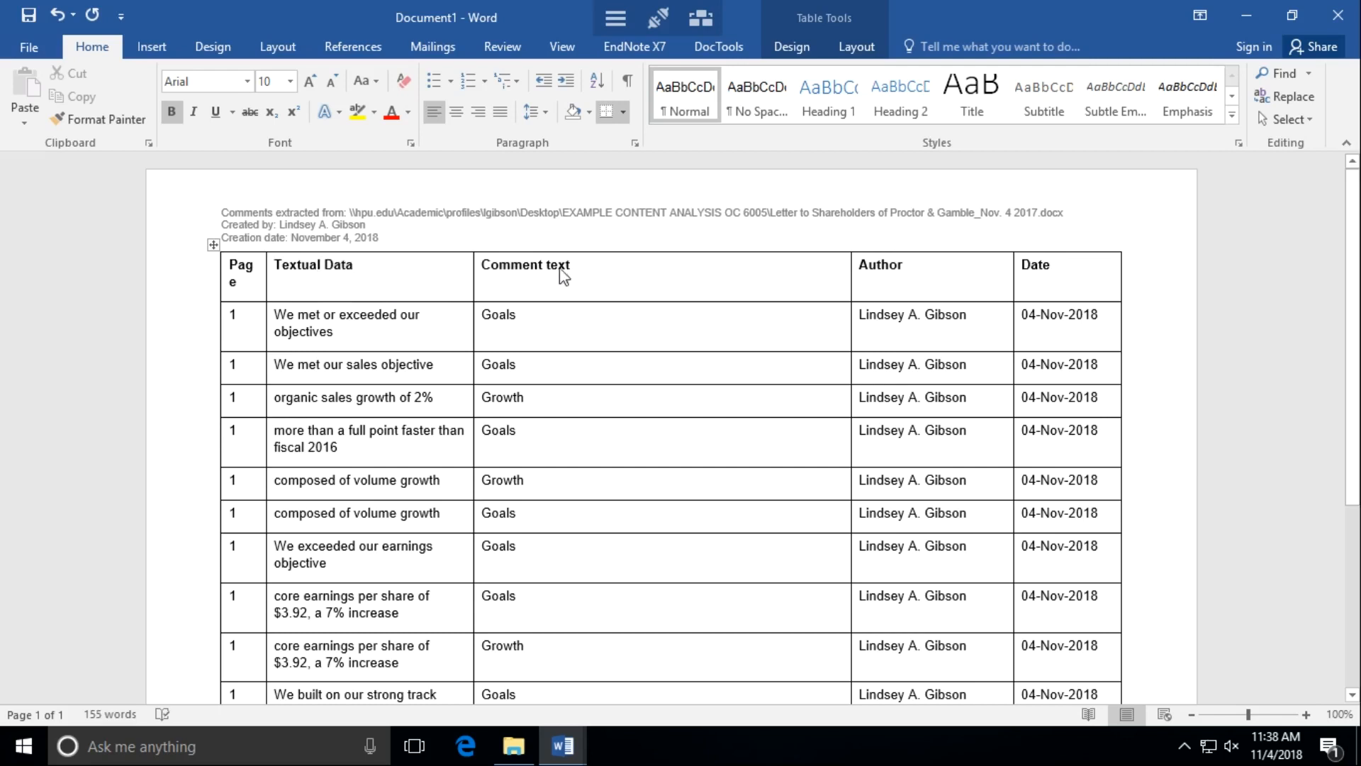
# Step: Rename the "Comment text" column heading as "Code"
pyautogui.click(589, 272)
pyautogui.press('BackSpace')
pyautogui.press('BackSpace')
pyautogui.press('BackSpace')
pyautogui.press('BackSpace')
pyautogui.press('BackSpace')
pyautogui.press('BackSpace')
pyautogui.press('BackSpace')
pyautogui.press('BackSpace')
pyautogui.press('BackSpace')
pyautogui.press('BackSpace')
pyautogui.press('BackSpace')
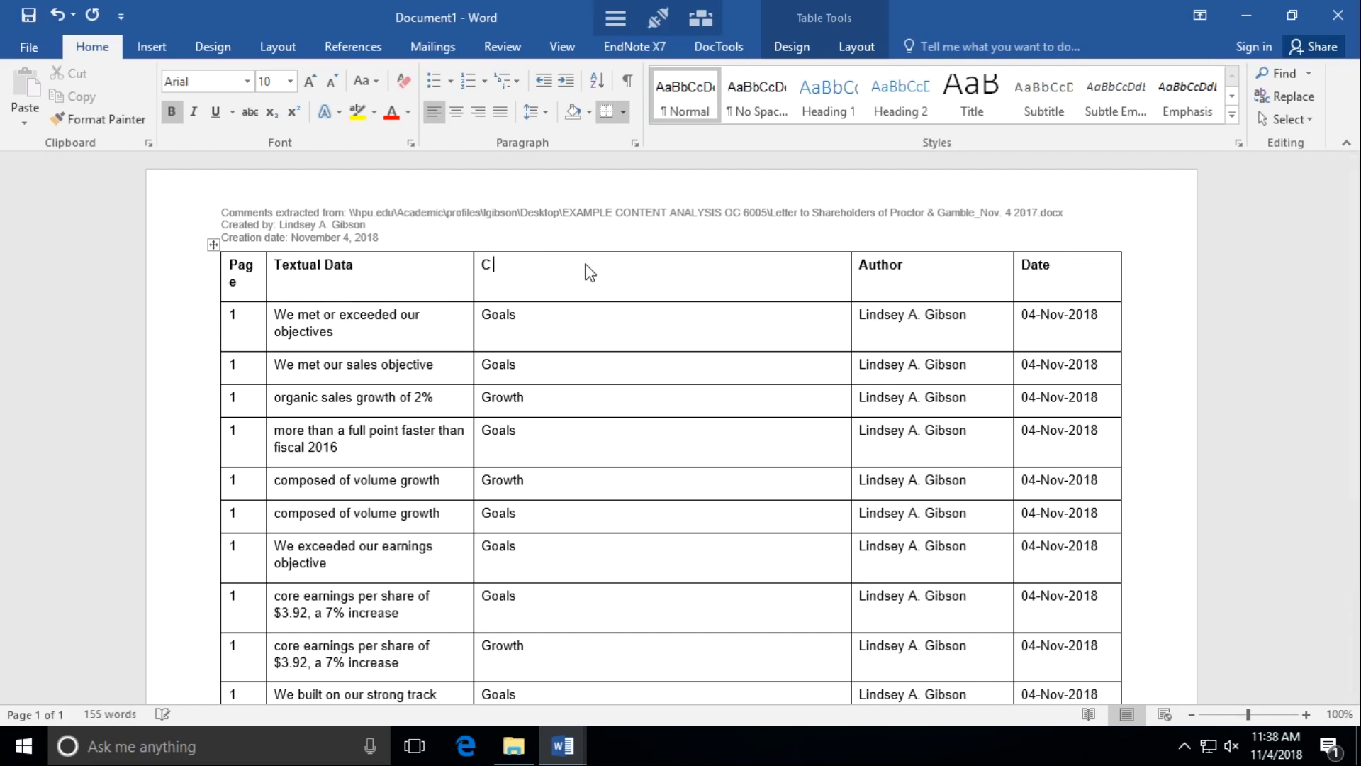
pyautogui.write('ode')
# Step: Rename the "Author" column heading as "Coder"
pyautogui.click(923, 273)
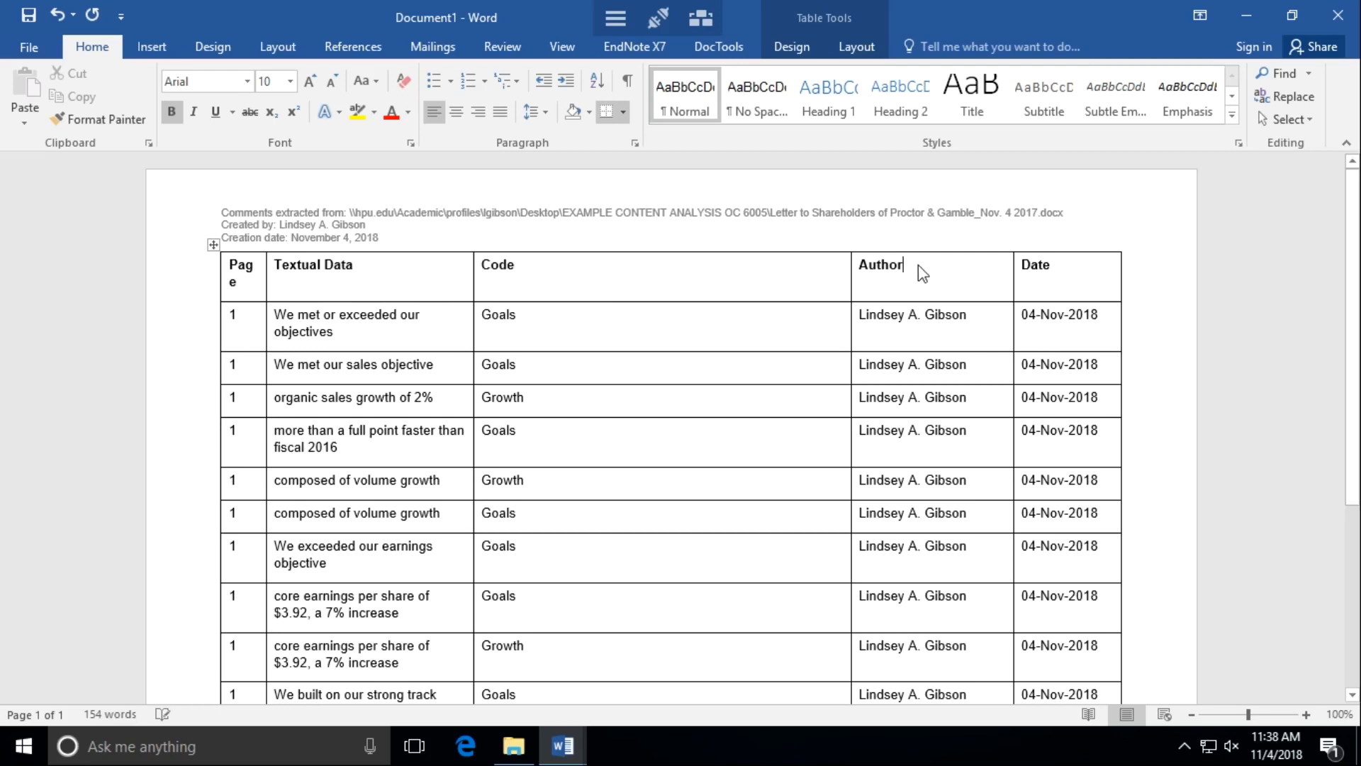
pyautogui.press('BackSpace')
pyautogui.press('BackSpace')
pyautogui.press('BackSpace')
pyautogui.press('BackSpace')
pyautogui.press('BackSpace')
pyautogui.press('BackSpace')
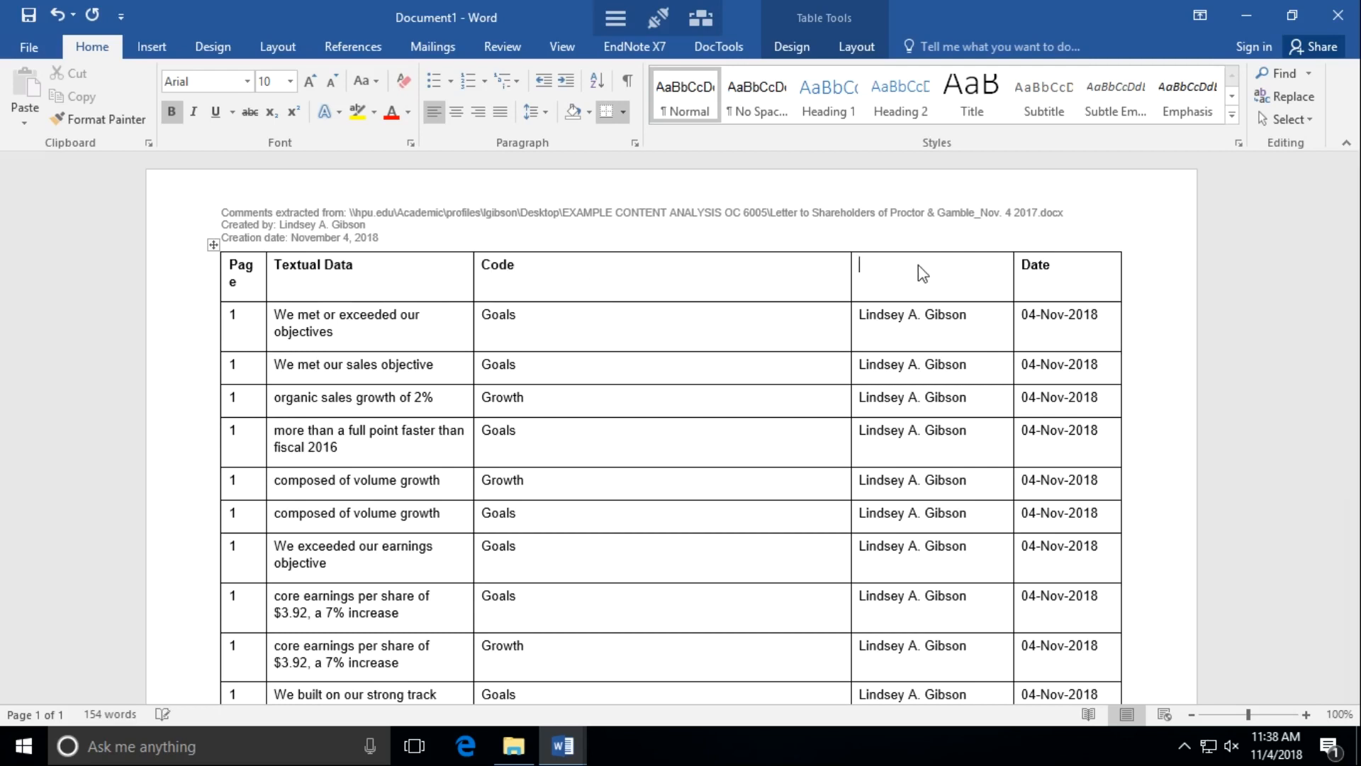
pyautogui.write('Coder')
# Step: Select the entire extracted comments table and copy it
pyautogui.click(212, 246)
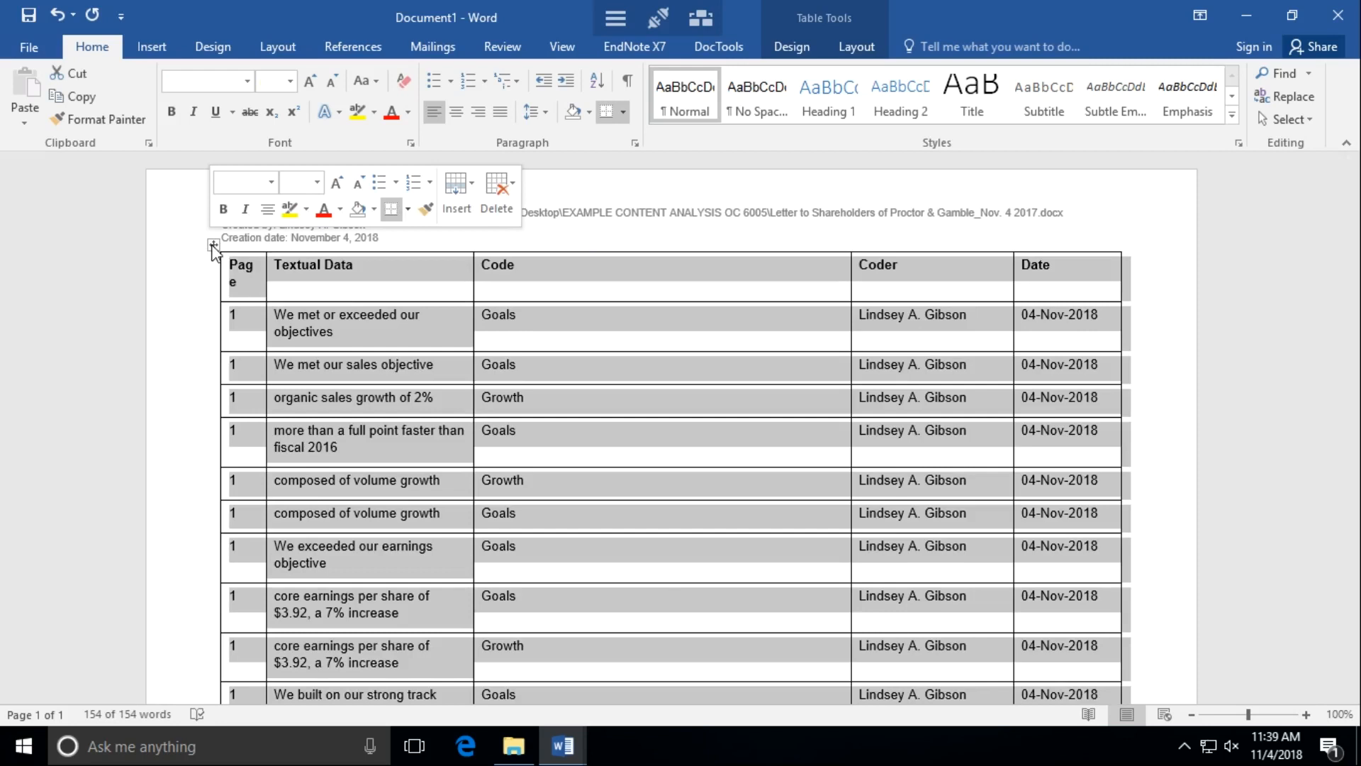
pyautogui.rightClick(214, 246)
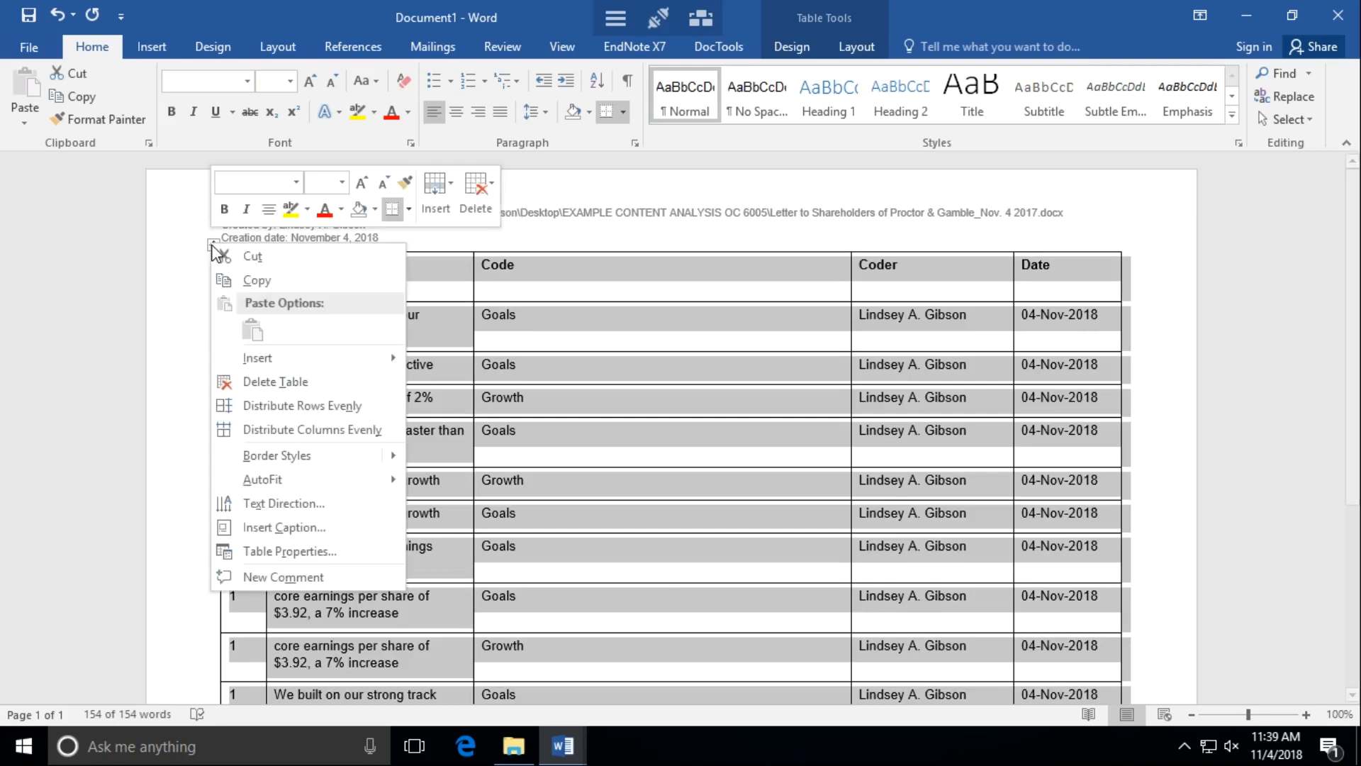
pyautogui.click(248, 280)
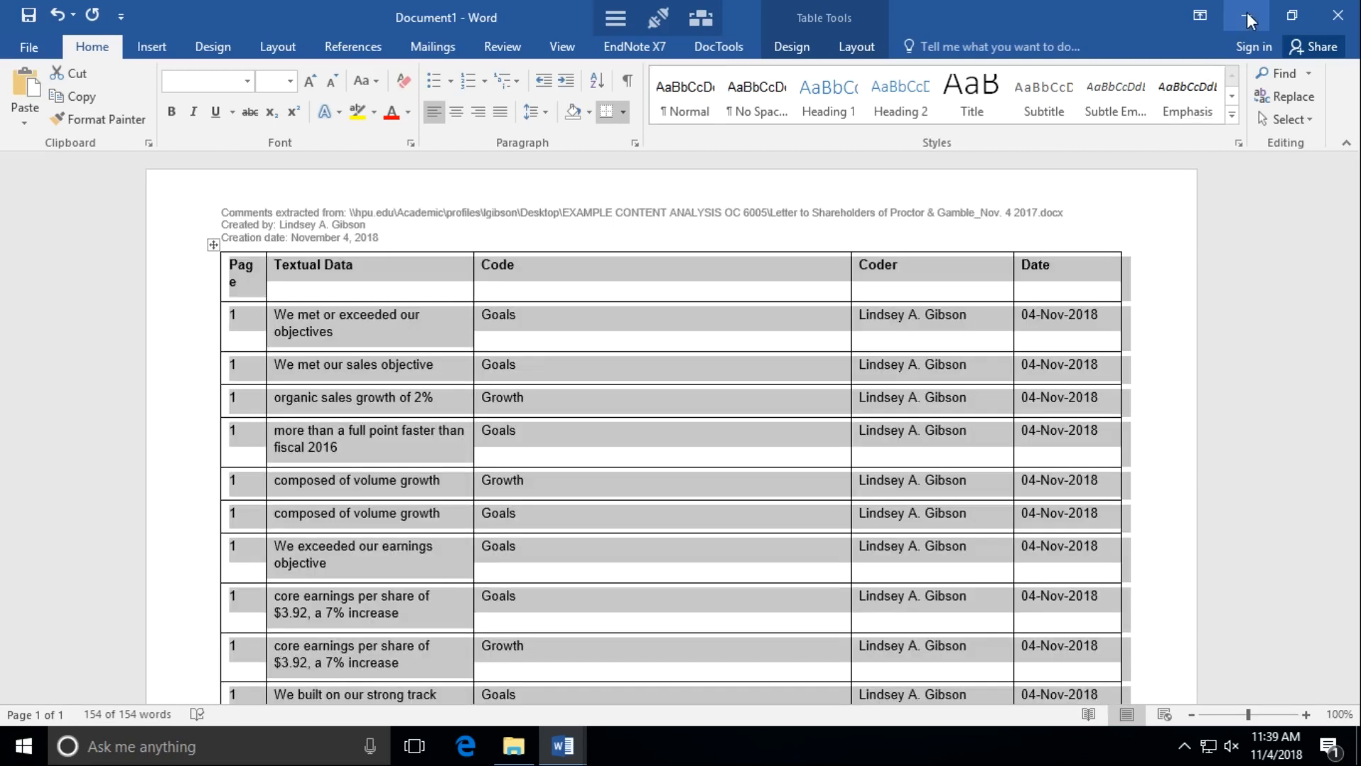
# Step: Switch to Excel by opening the Example Content Analysis Coding workbook and paste the copied table at cell A1 with its source formatting
pyautogui.click(1248, 11)
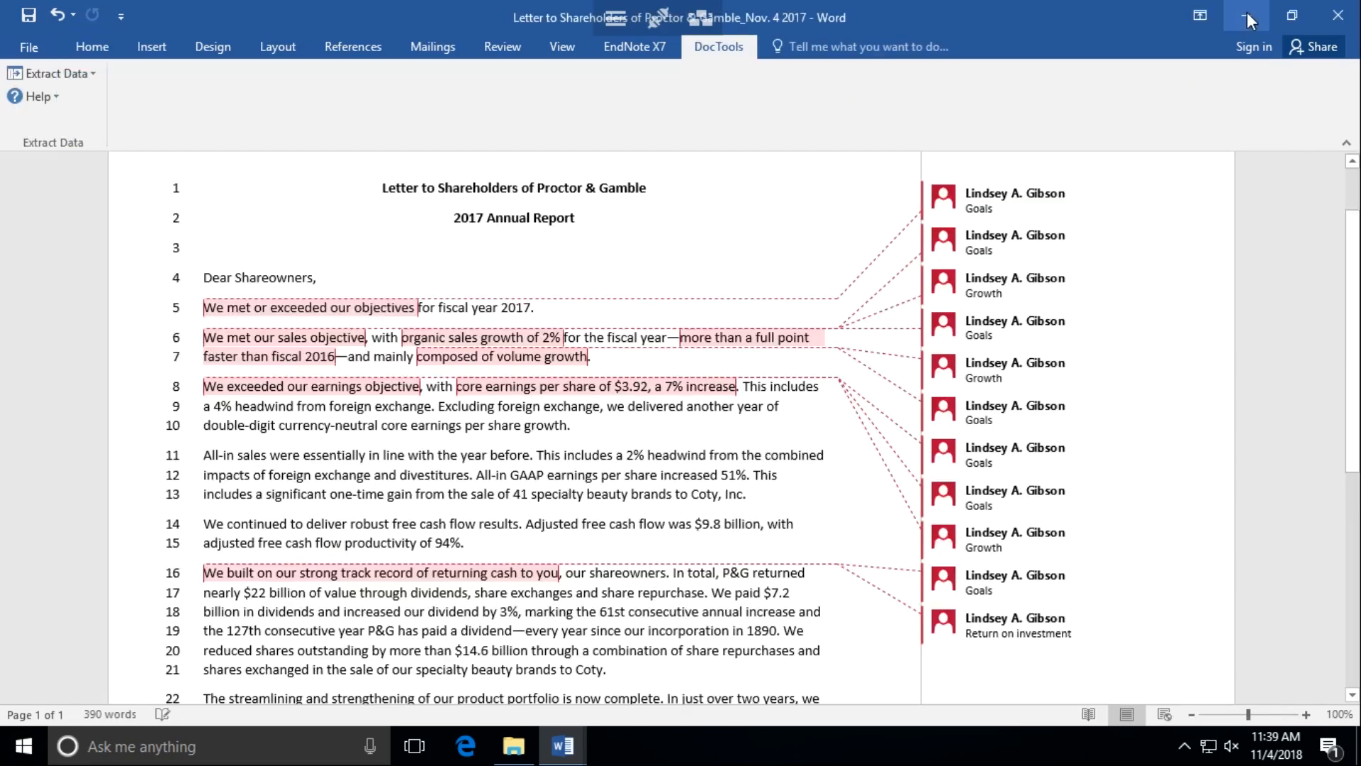
pyautogui.click(1248, 12)
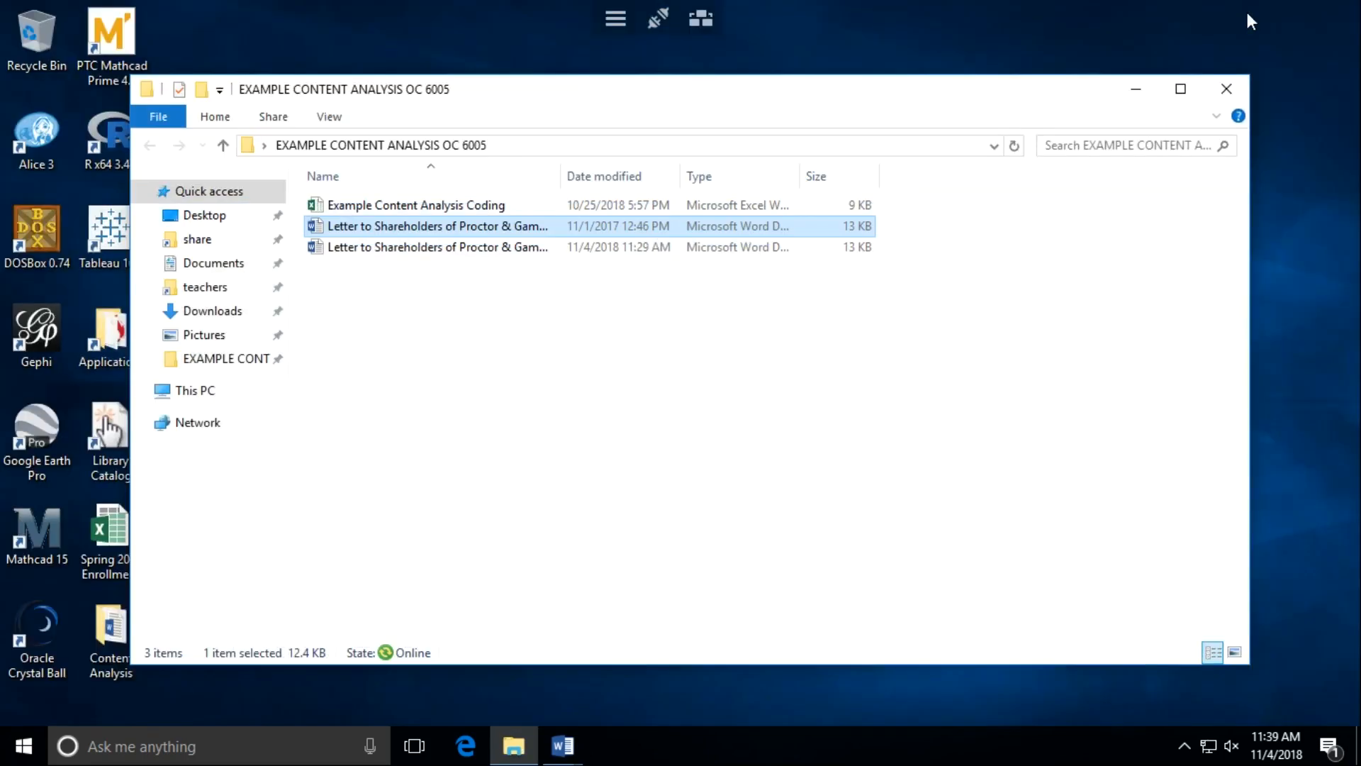
pyautogui.click(457, 206)
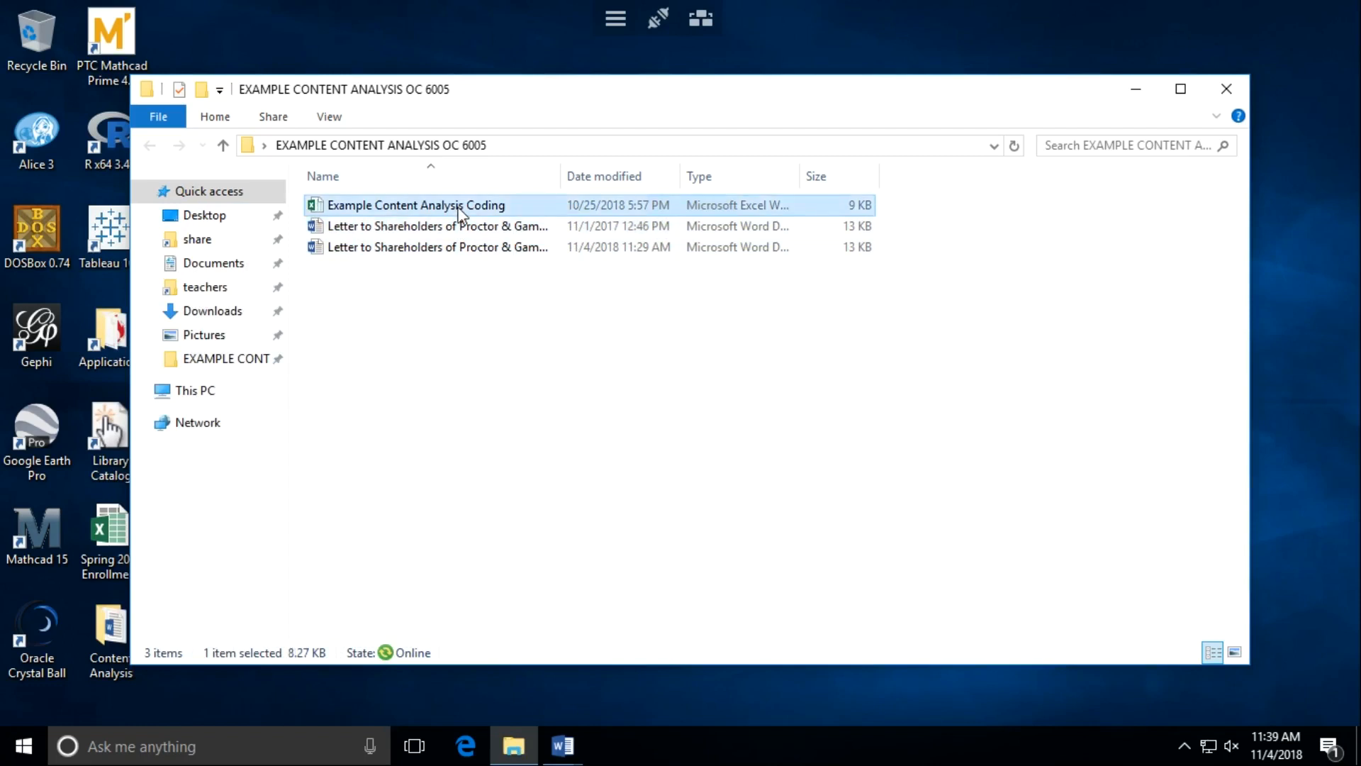
pyautogui.doubleClick(458, 207)
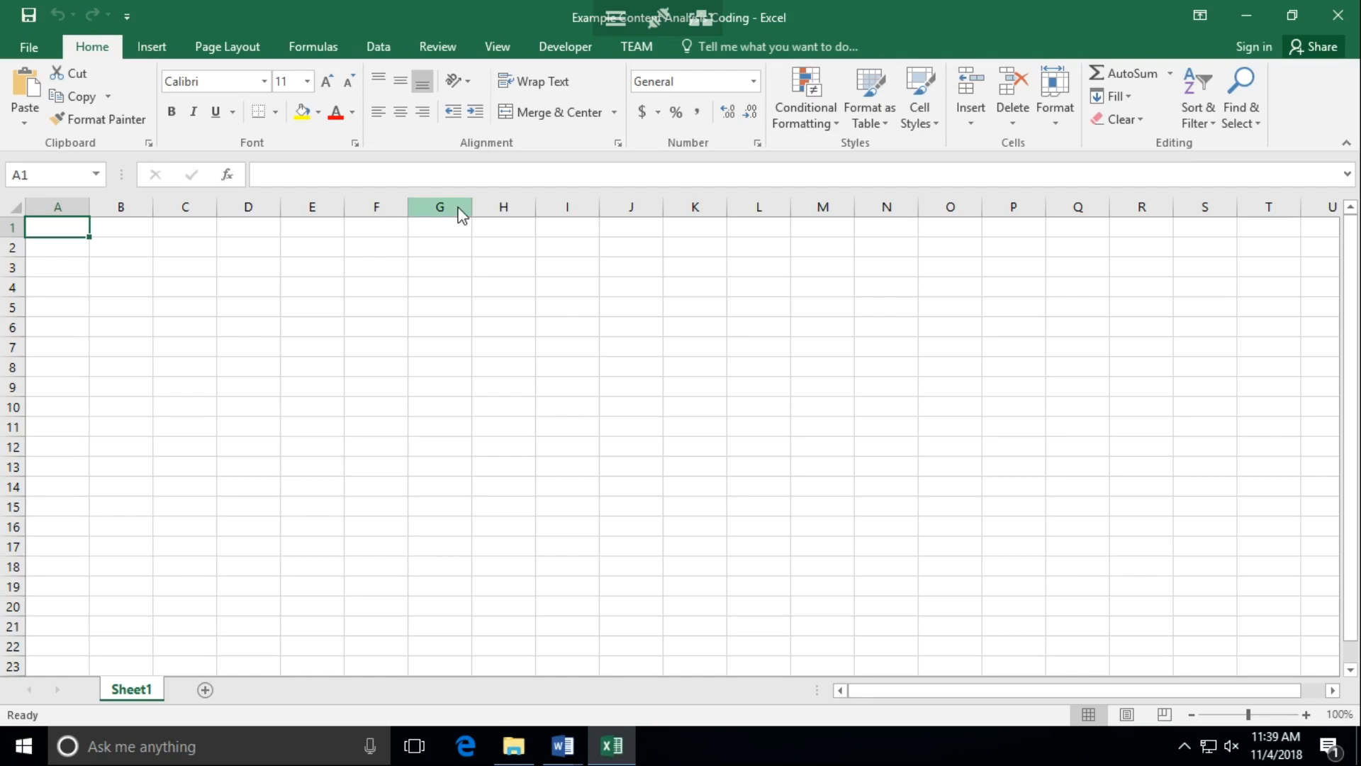
pyautogui.rightClick(39, 236)
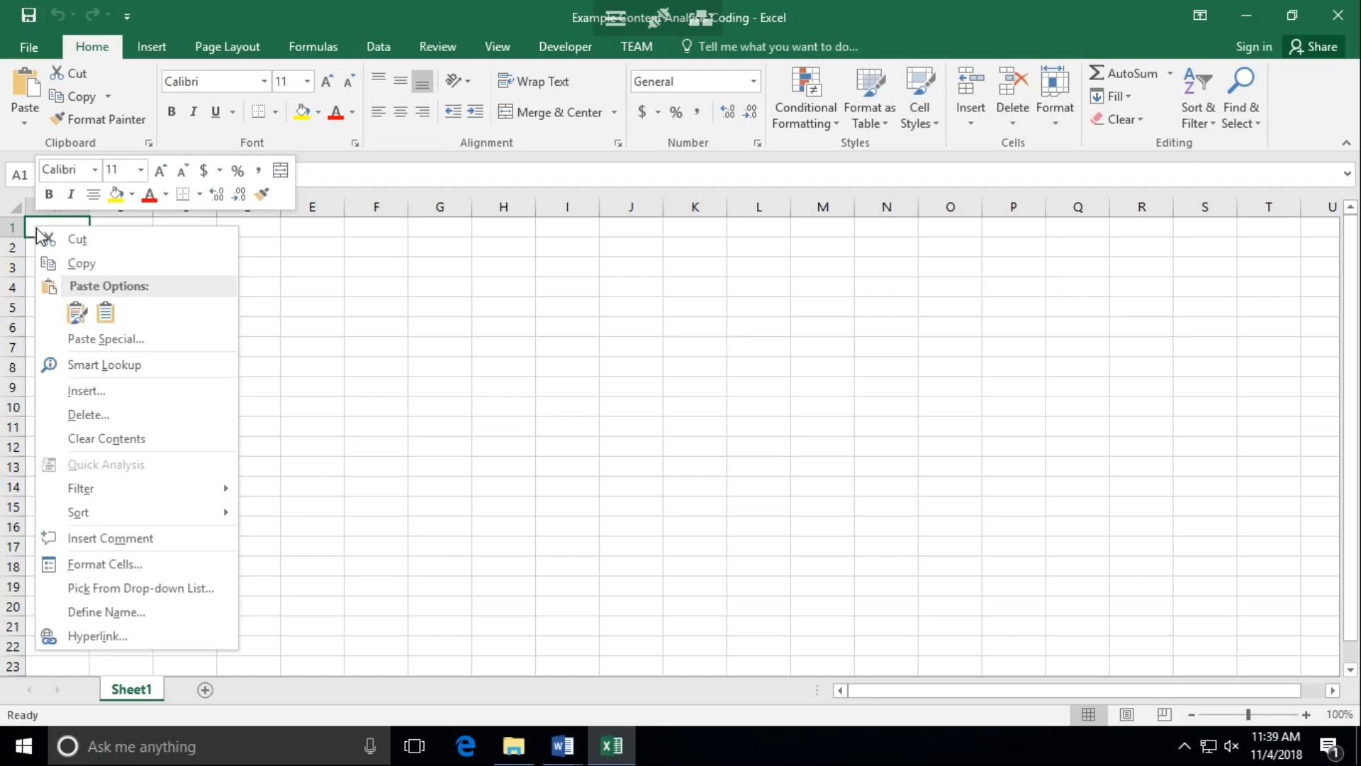
pyautogui.click(83, 320)
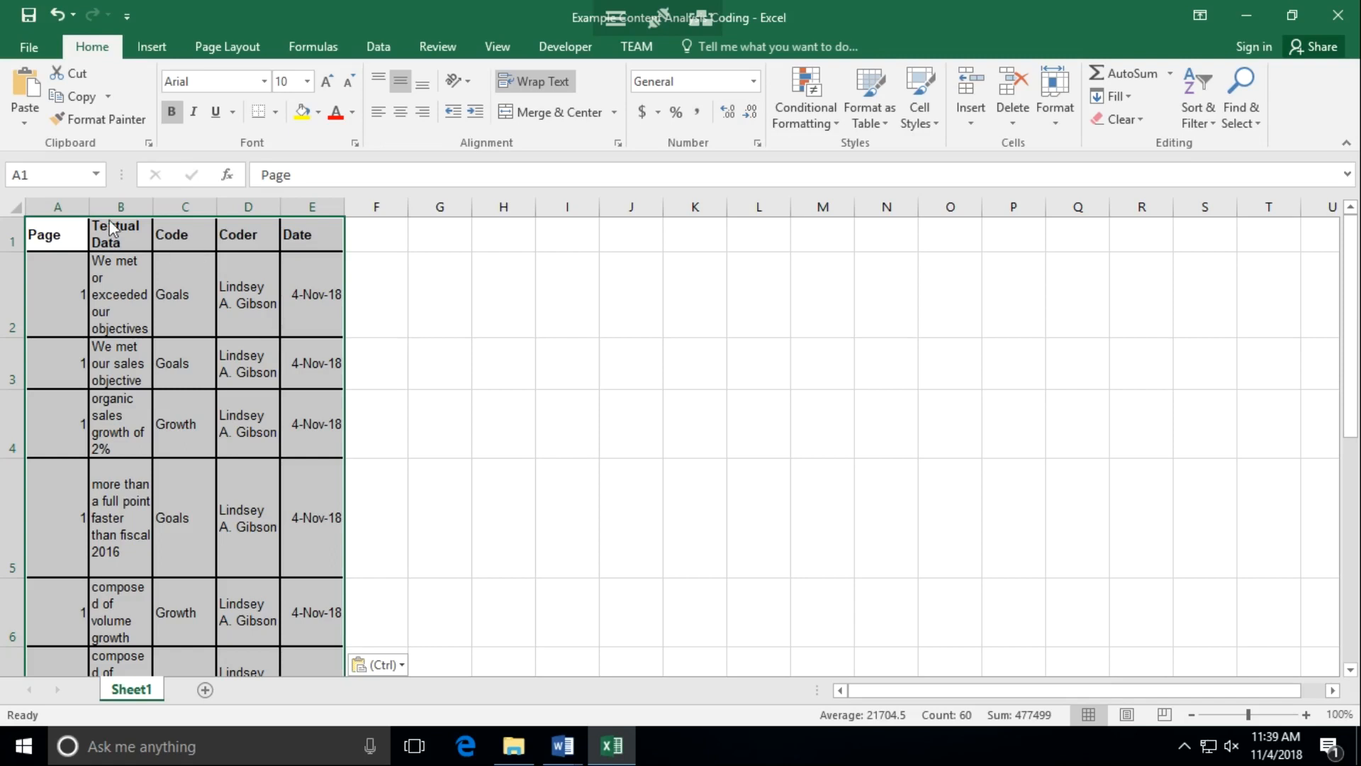
# Step: Fit the Page and Code columns to their contents and make the header row somewhat taller
pyautogui.moveTo(88, 207); pyautogui.dragTo(241, 213)
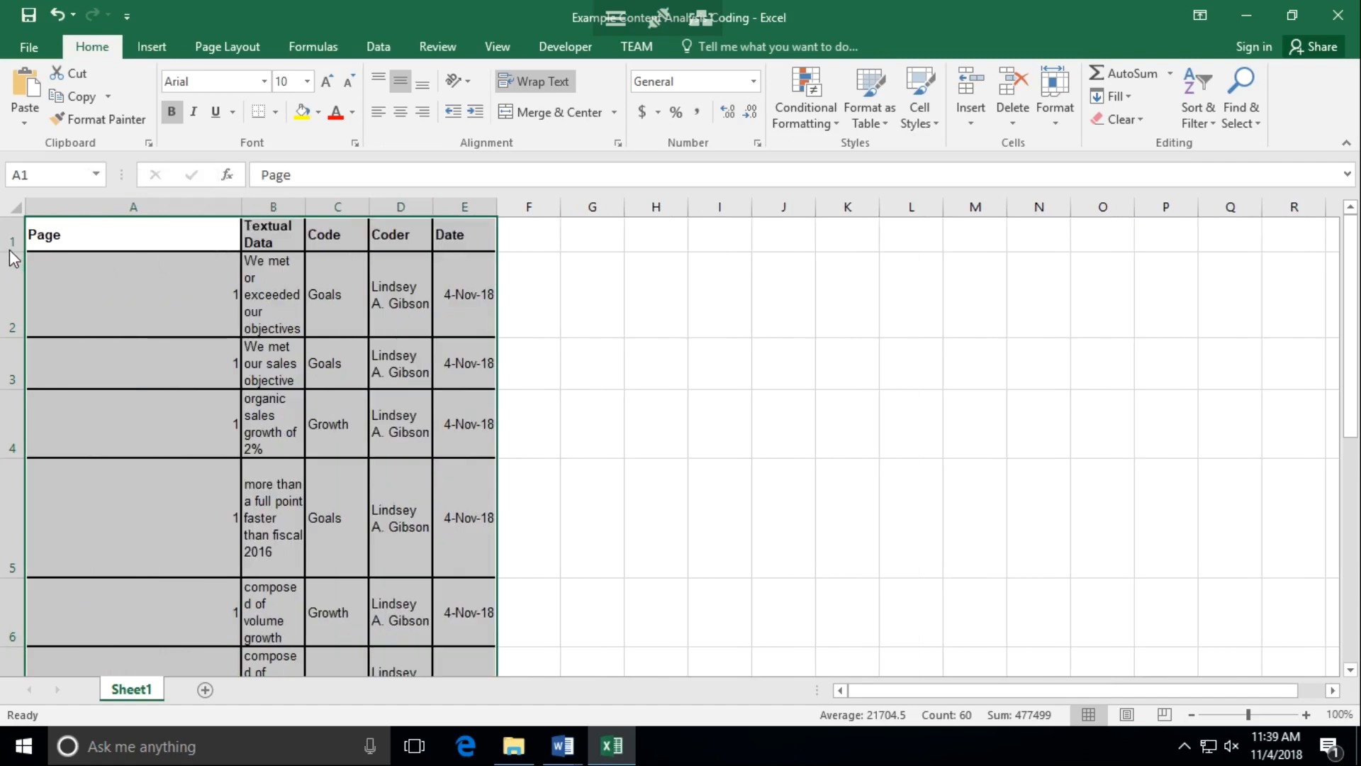
pyautogui.moveTo(10, 249); pyautogui.dragTo(24, 335)
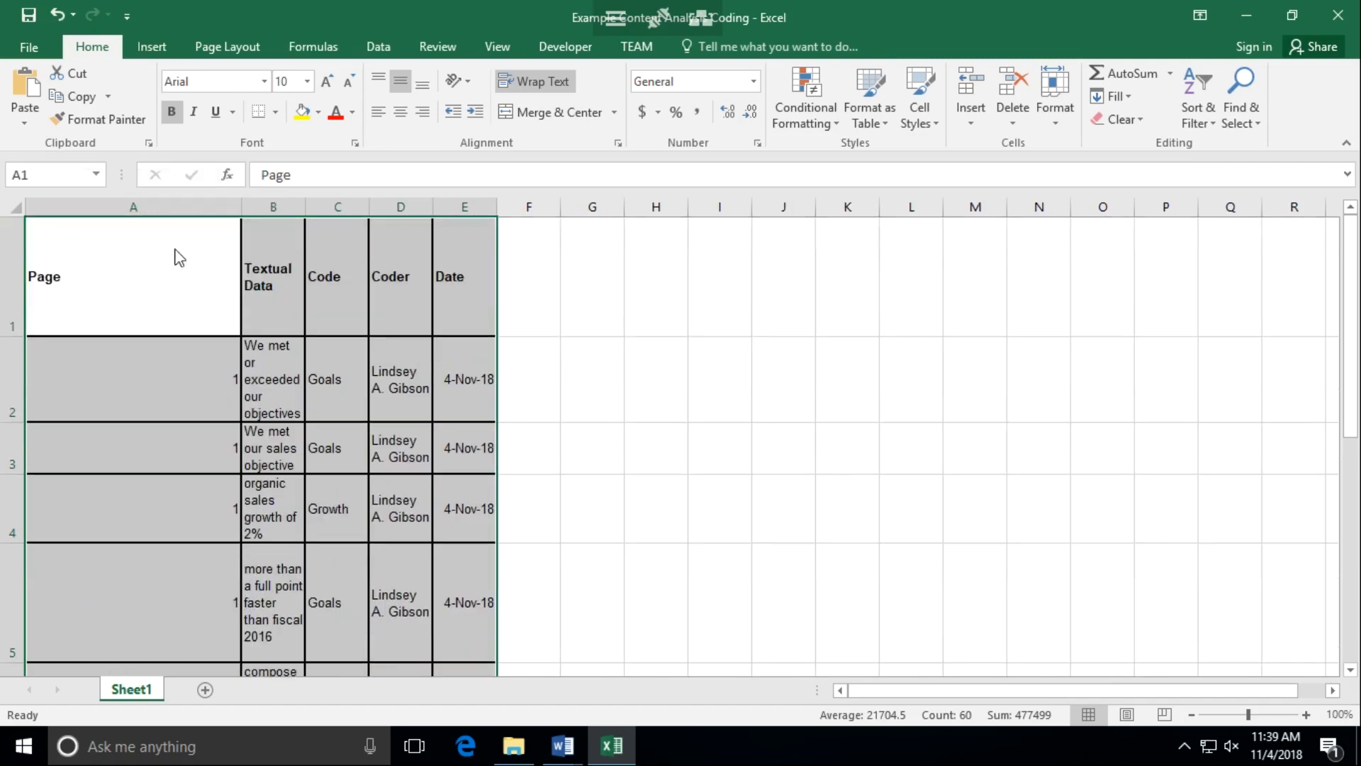
pyautogui.doubleClick(242, 206)
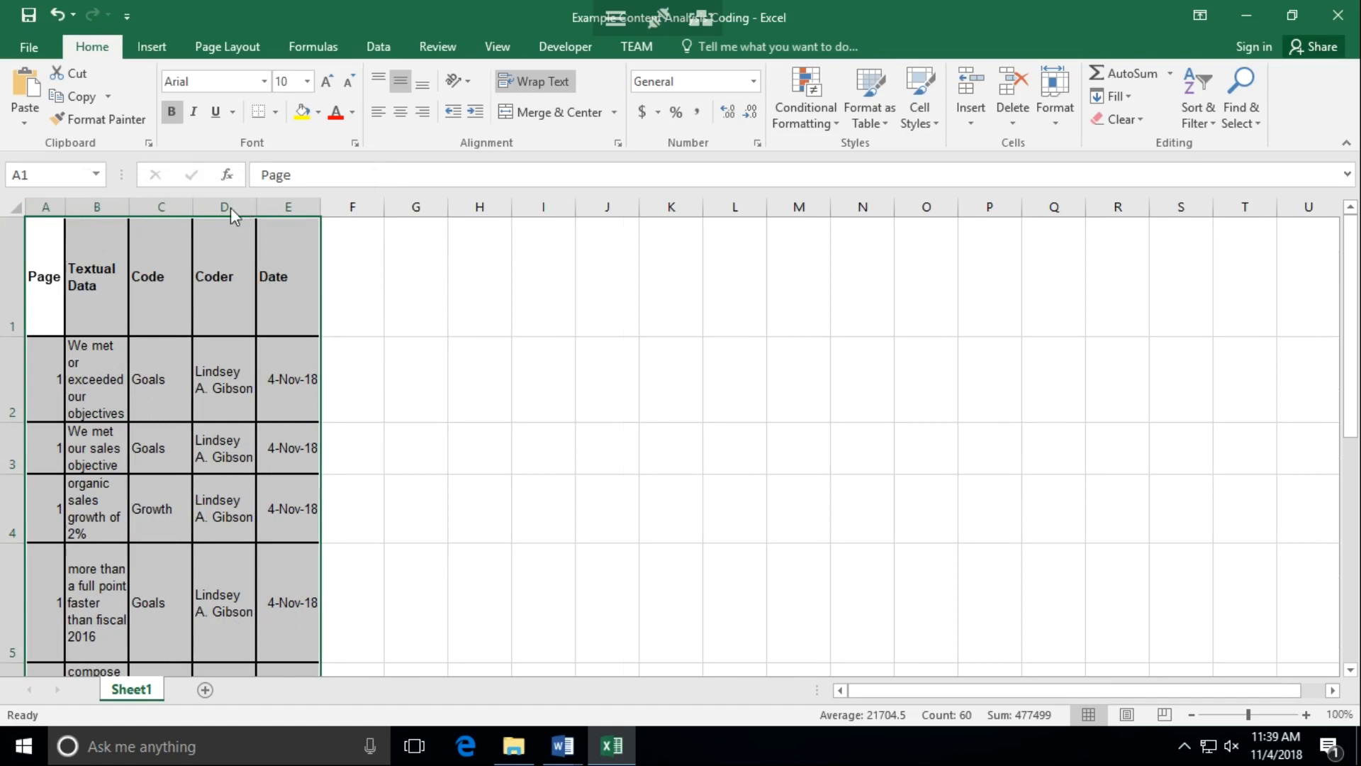
pyautogui.doubleClick(192, 204)
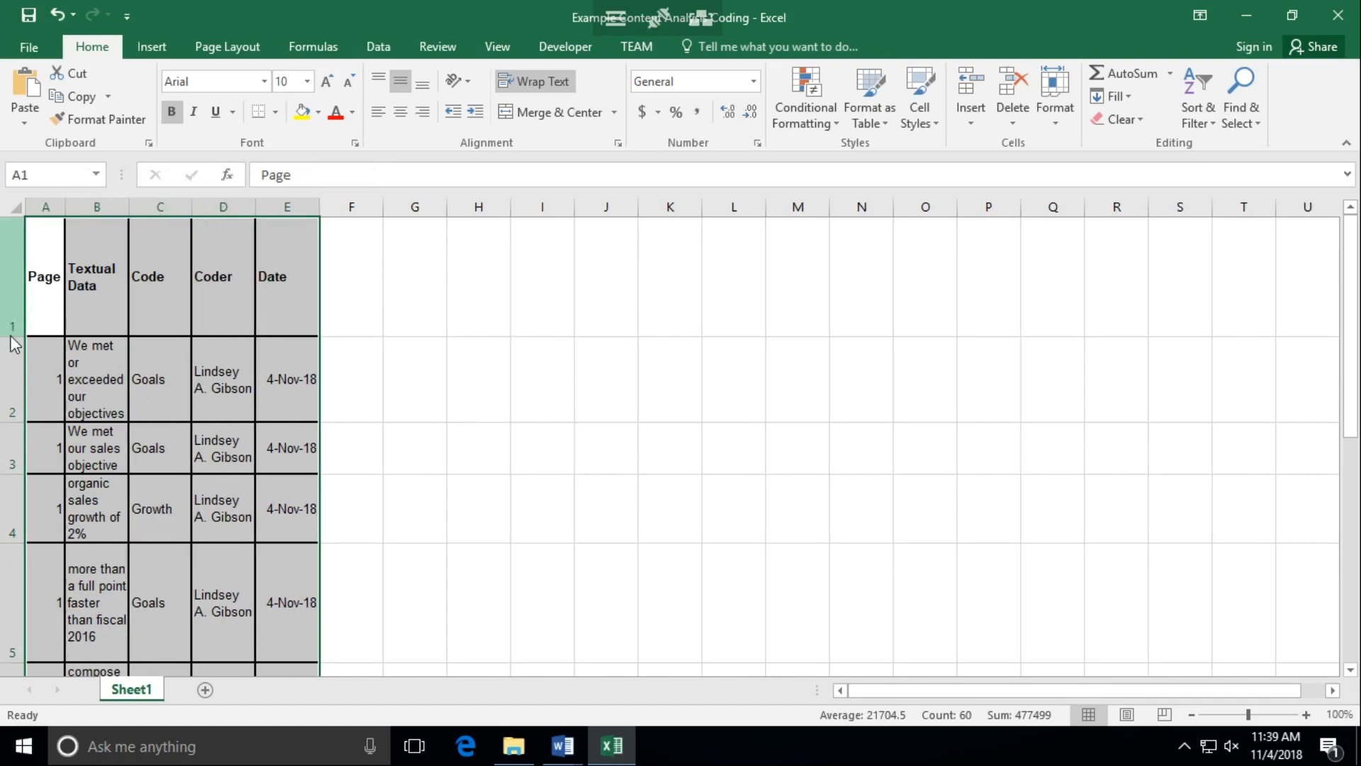
pyautogui.moveTo(11, 335); pyautogui.dragTo(12, 275)
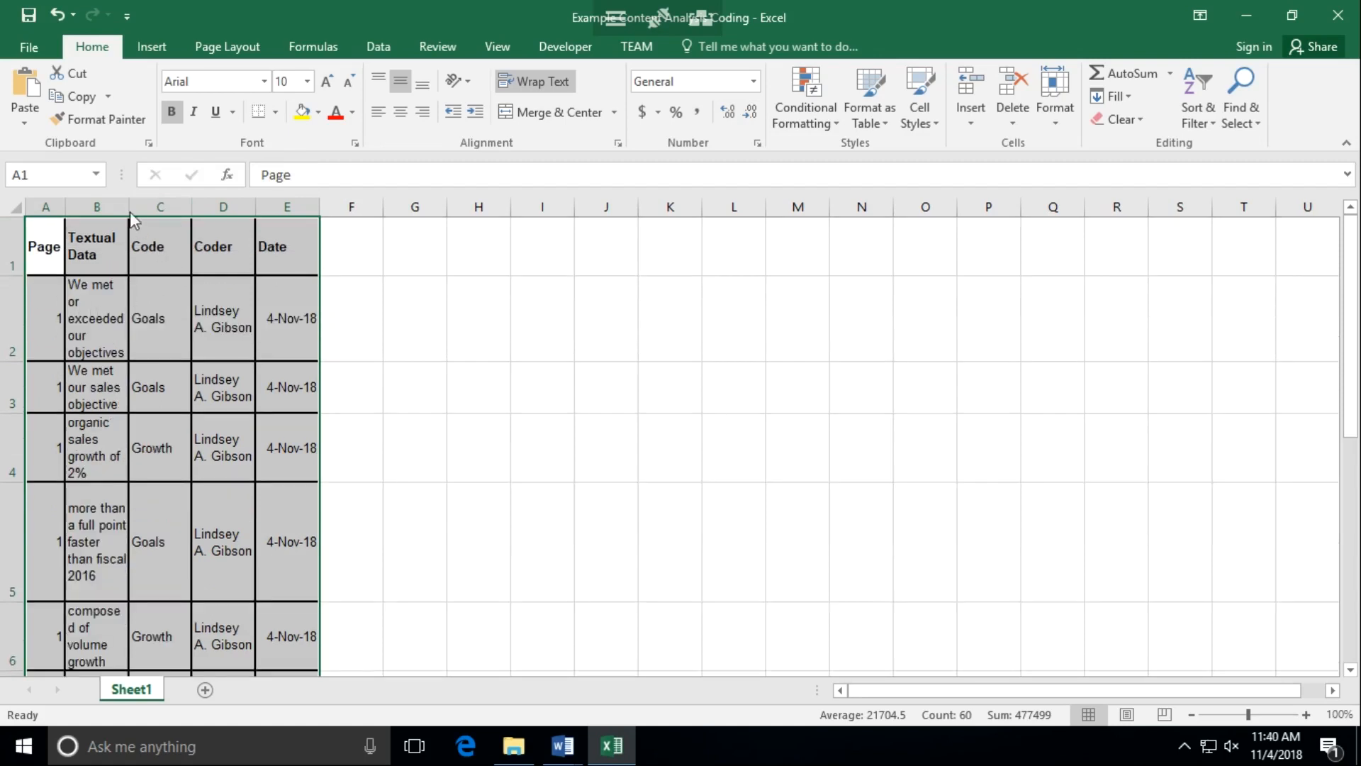
# Step: Widen the Textual Data column and reduce the heights of rows 2 and 4 to 7 to fit their text
pyautogui.moveTo(129, 209); pyautogui.dragTo(378, 198)
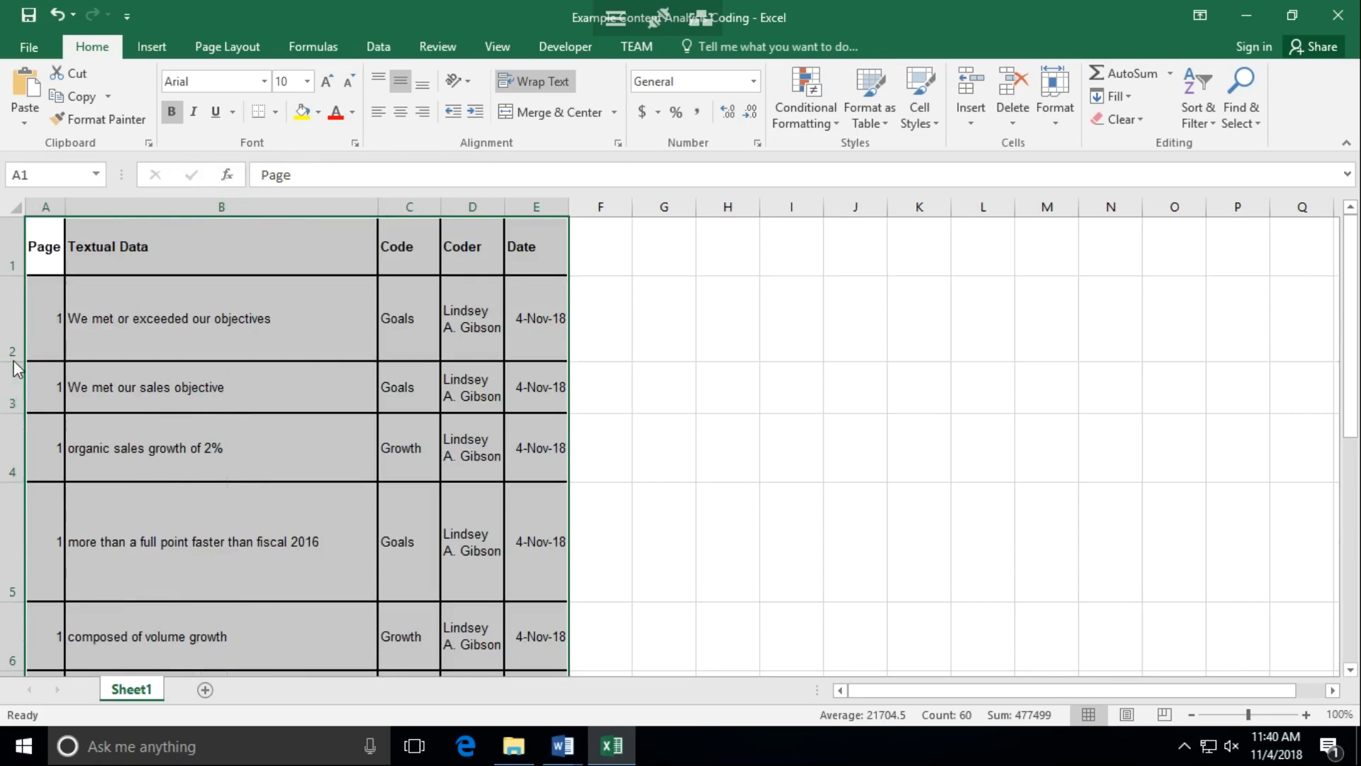
pyautogui.moveTo(14, 360); pyautogui.dragTo(14, 327)
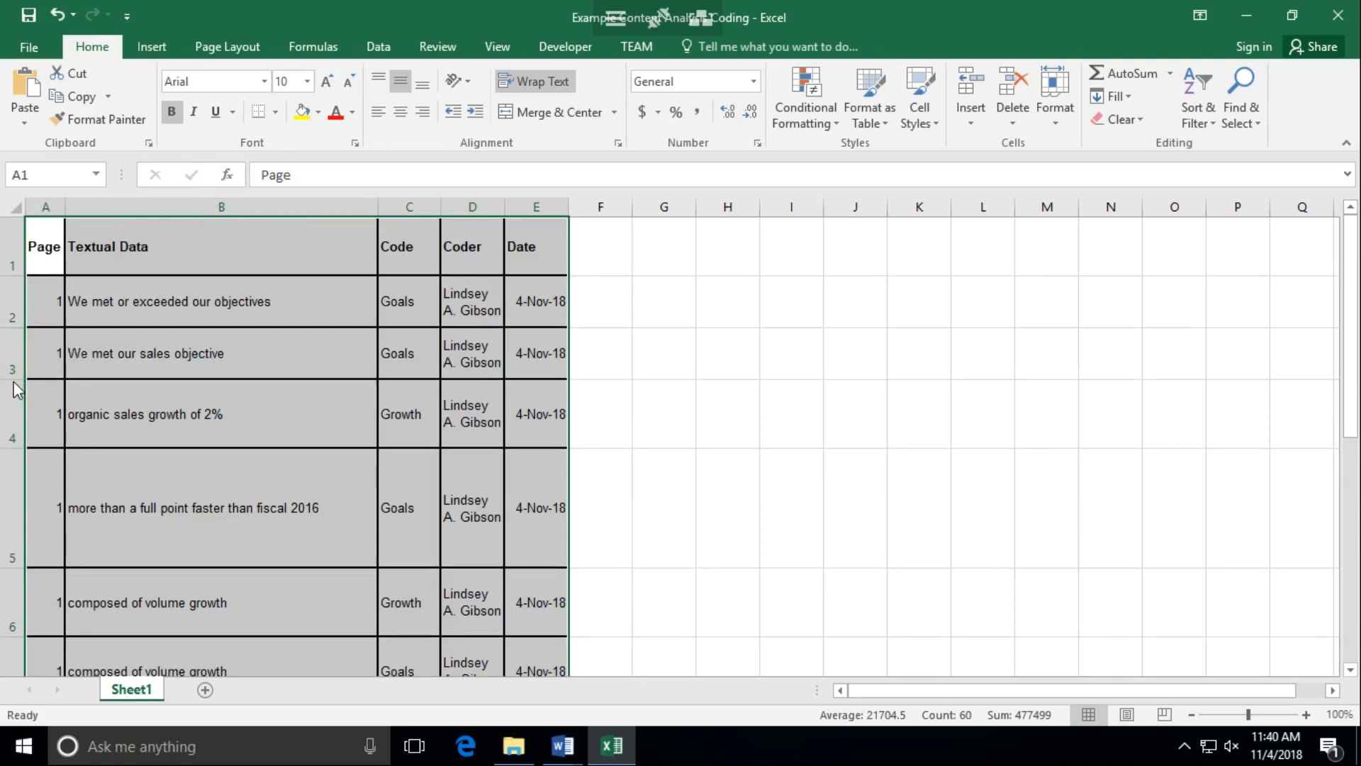
pyautogui.moveTo(12, 448); pyautogui.dragTo(11, 432)
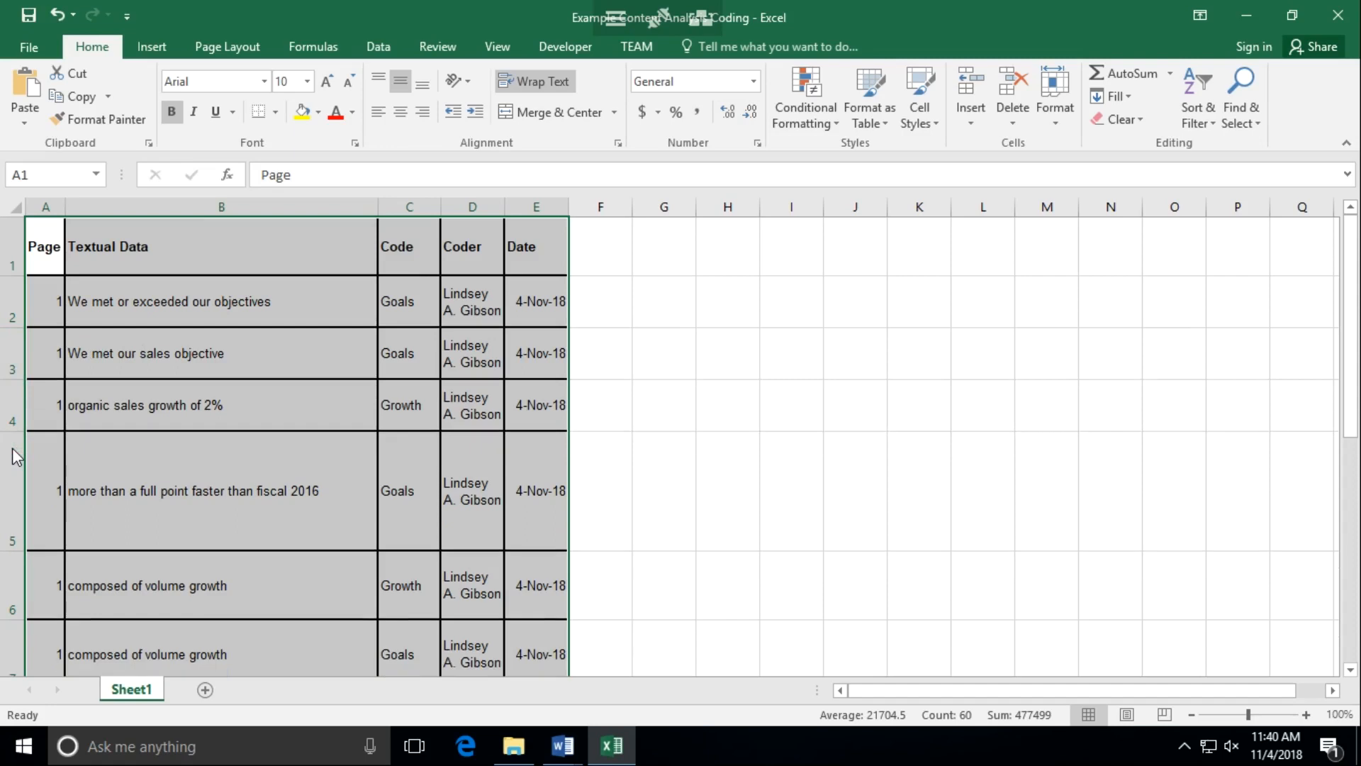
pyautogui.doubleClick(11, 552)
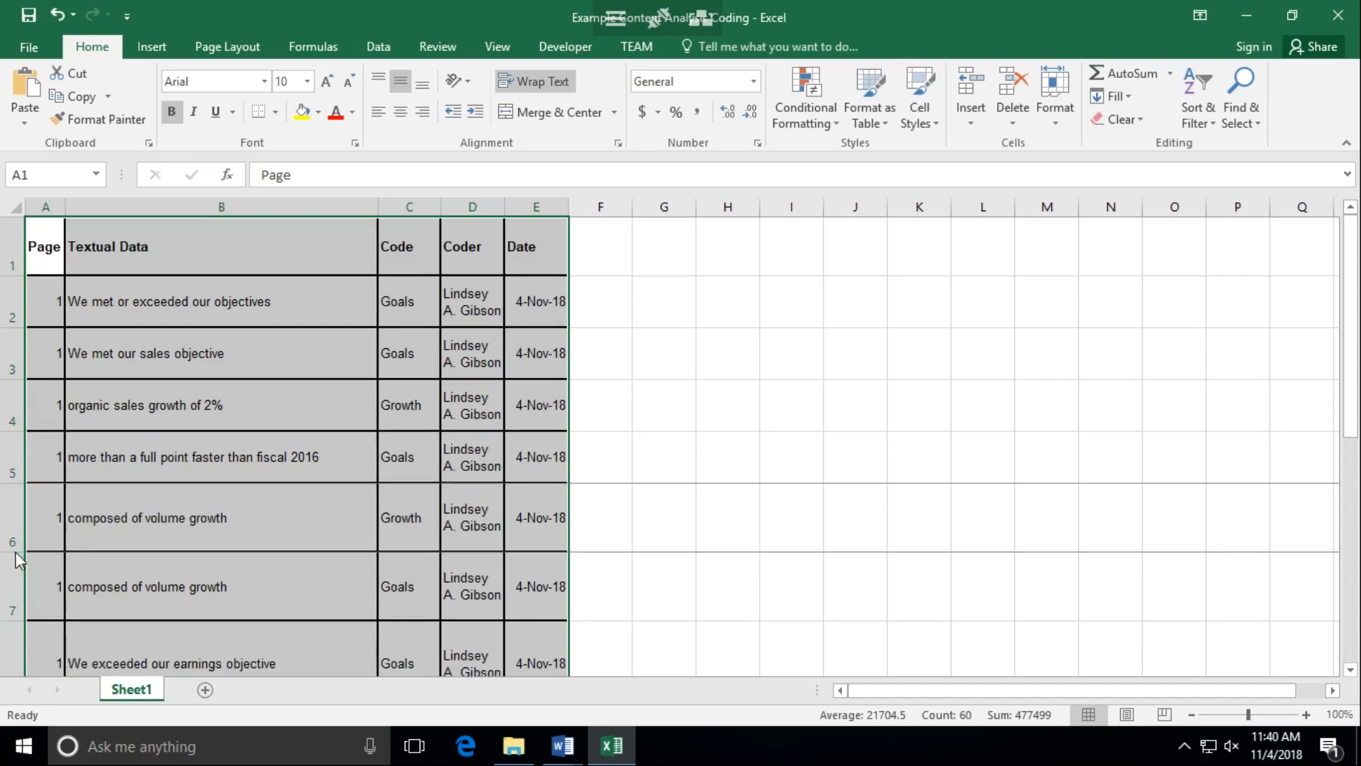
pyautogui.doubleClick(17, 552)
pyautogui.click(13, 599)
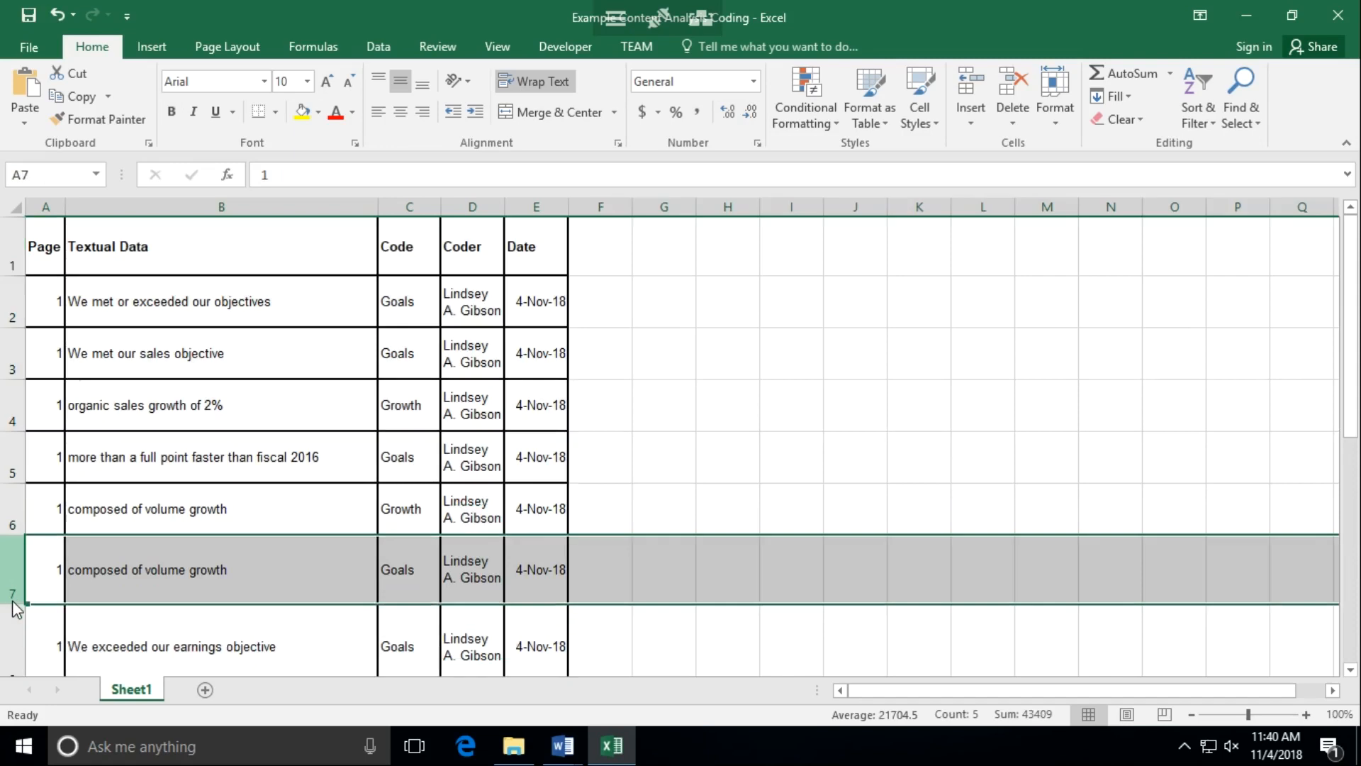
pyautogui.doubleClick(14, 604)
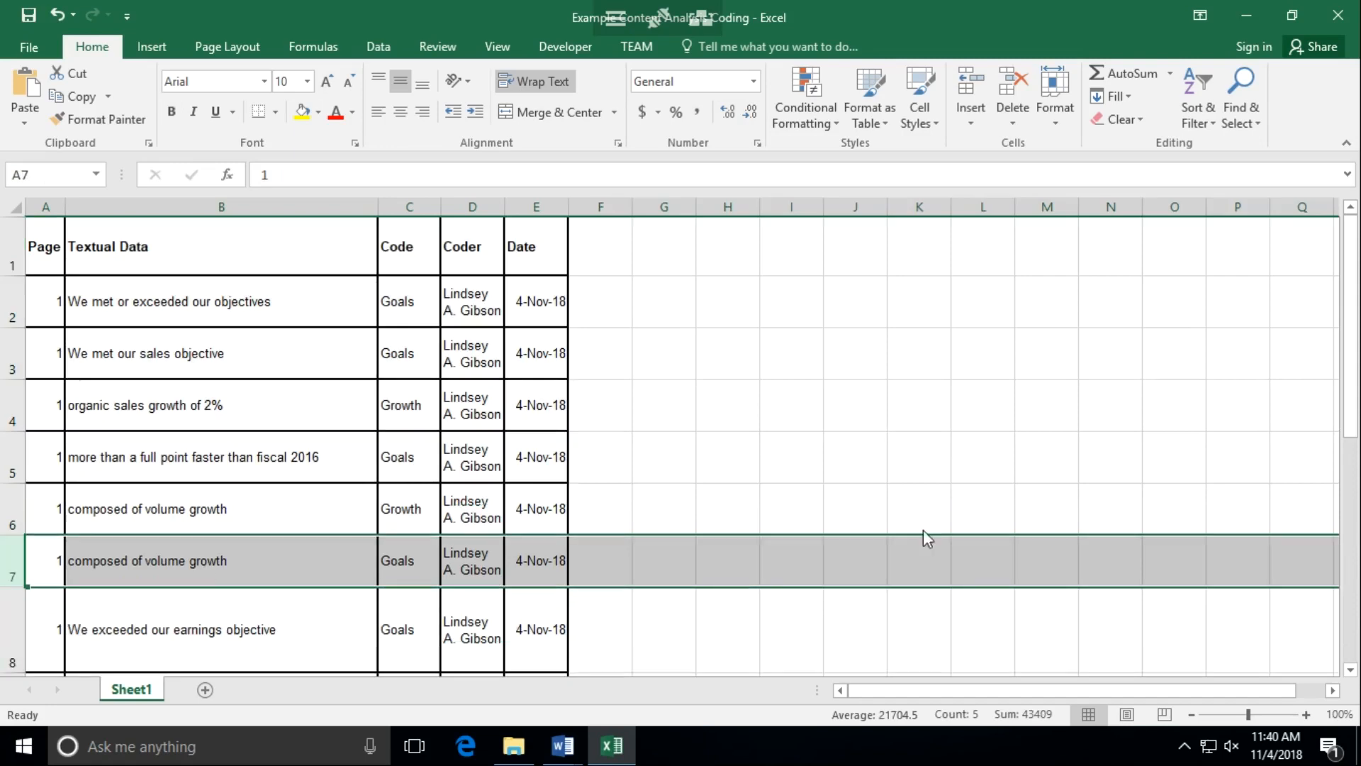
# Step: Fit the heights of rows 8 to 12 of the coding table to their text
pyautogui.moveTo(1352, 425); pyautogui.dragTo(1326, 462)
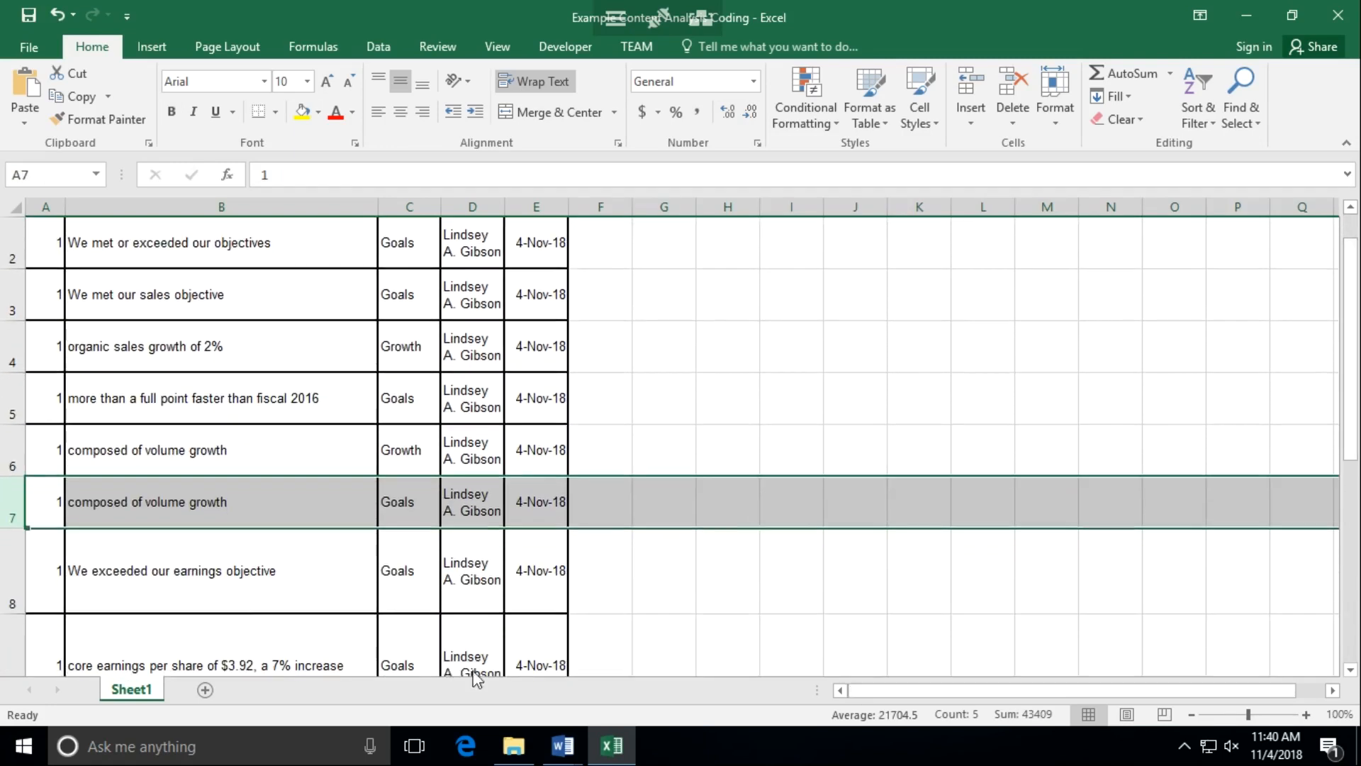
pyautogui.doubleClick(14, 613)
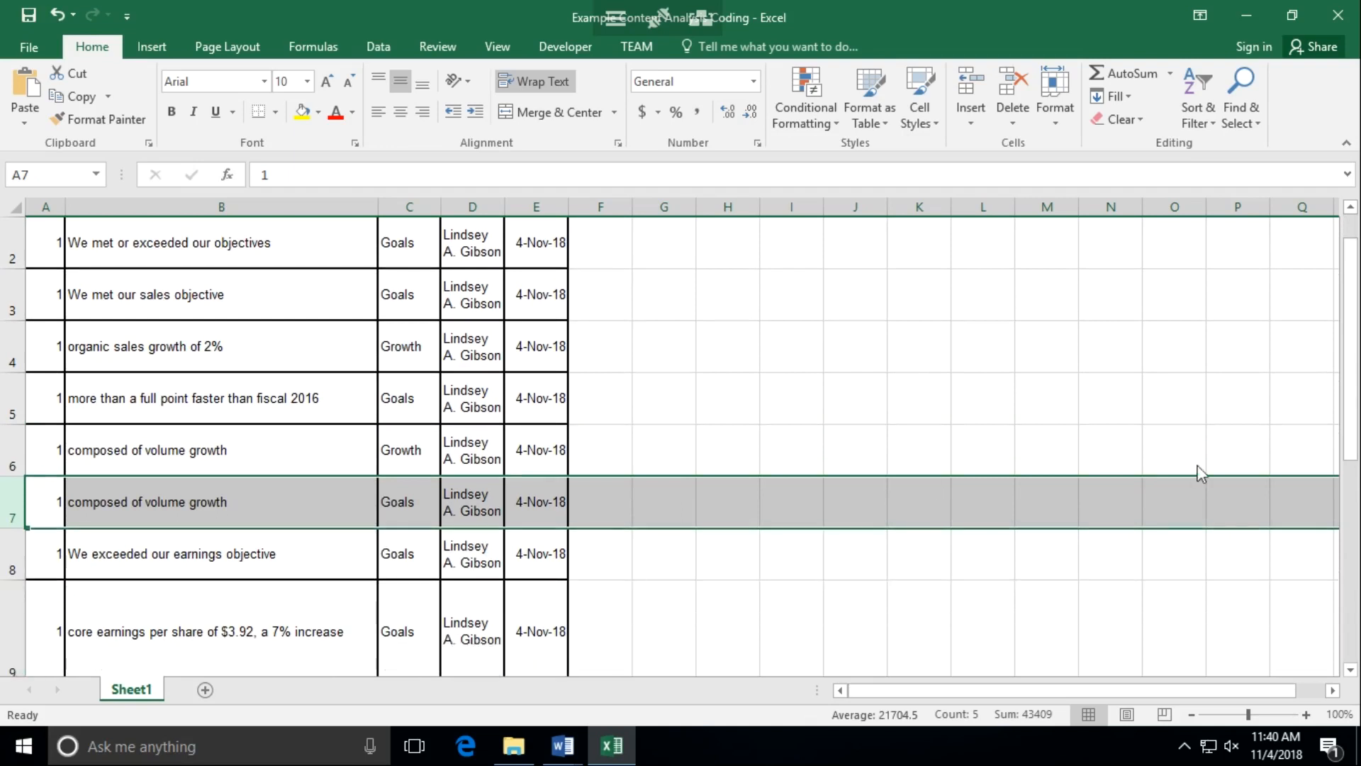
pyautogui.moveTo(1354, 406); pyautogui.dragTo(1356, 458)
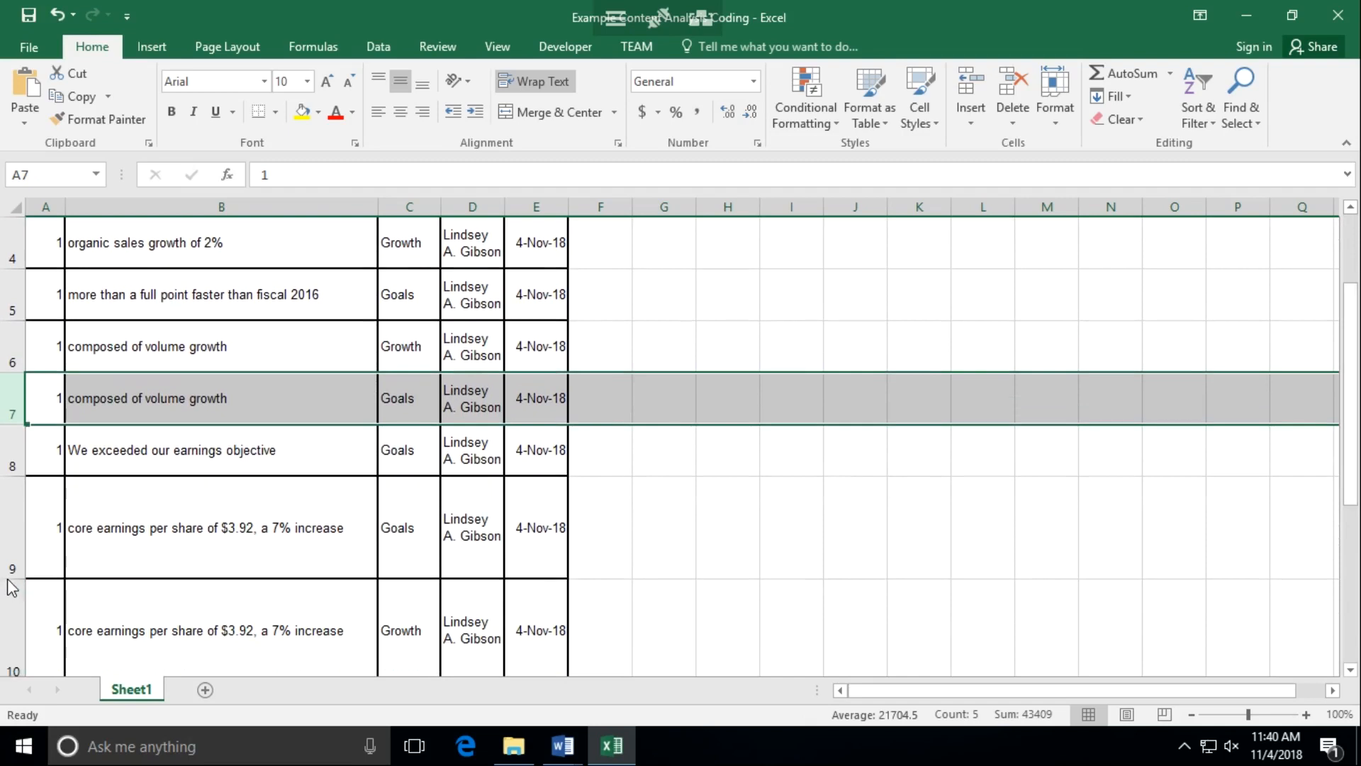
pyautogui.doubleClick(9, 577)
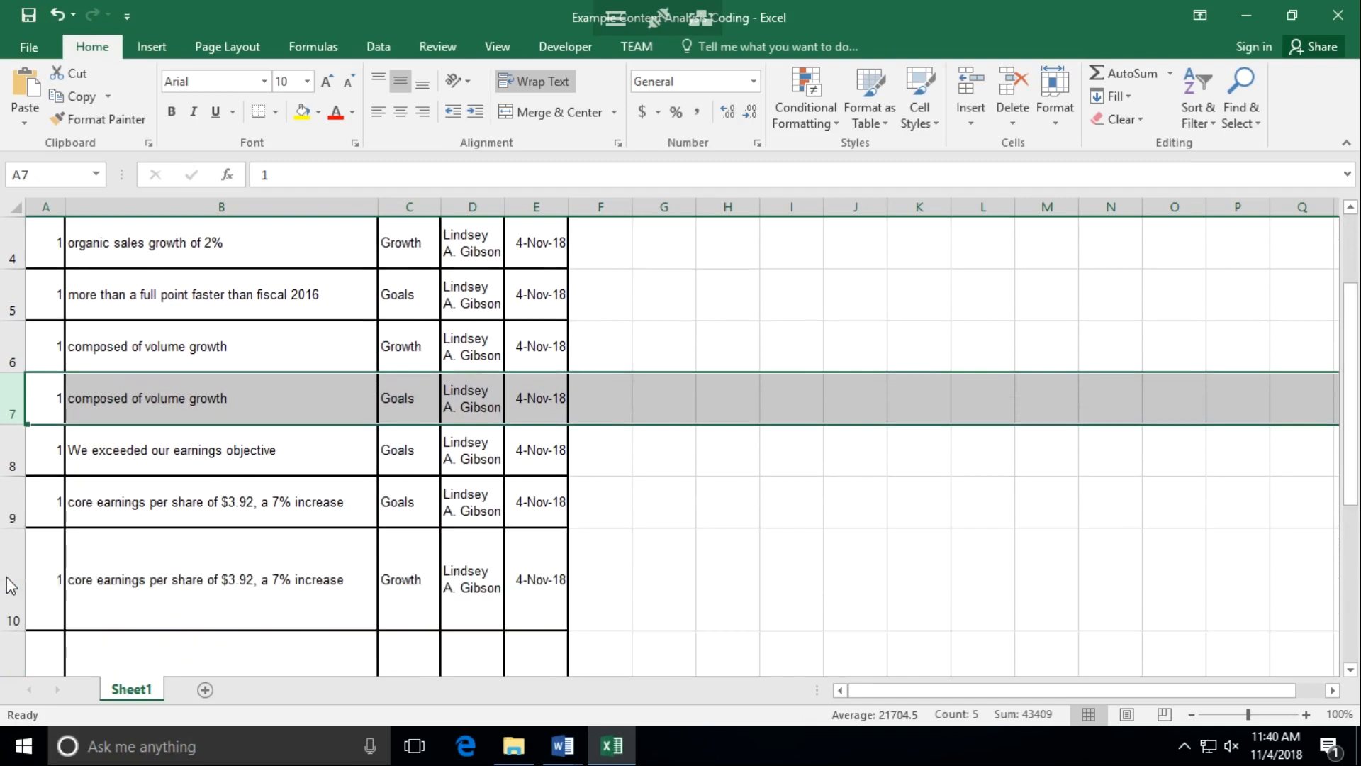
pyautogui.doubleClick(16, 629)
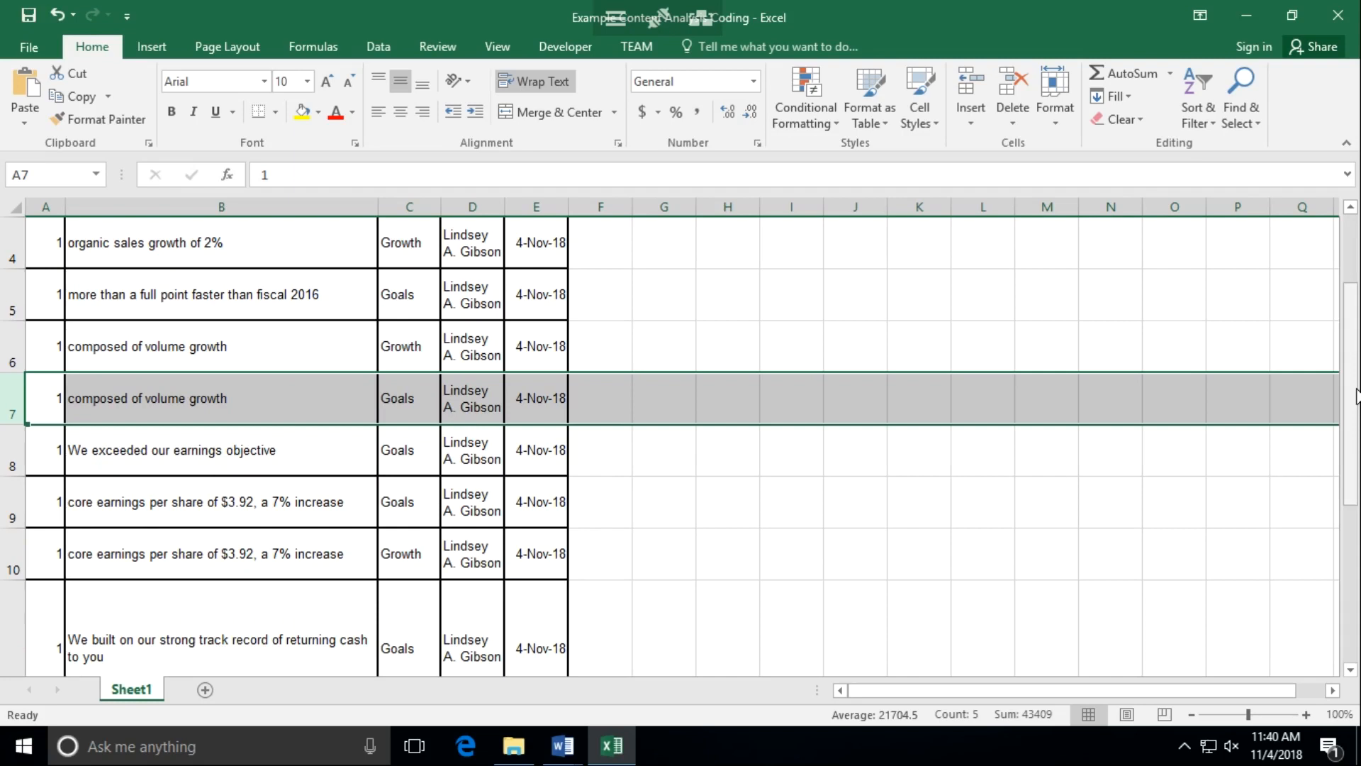
pyautogui.moveTo(1355, 401); pyautogui.dragTo(1355, 443)
pyautogui.moveTo(1357, 451); pyautogui.dragTo(1357, 462)
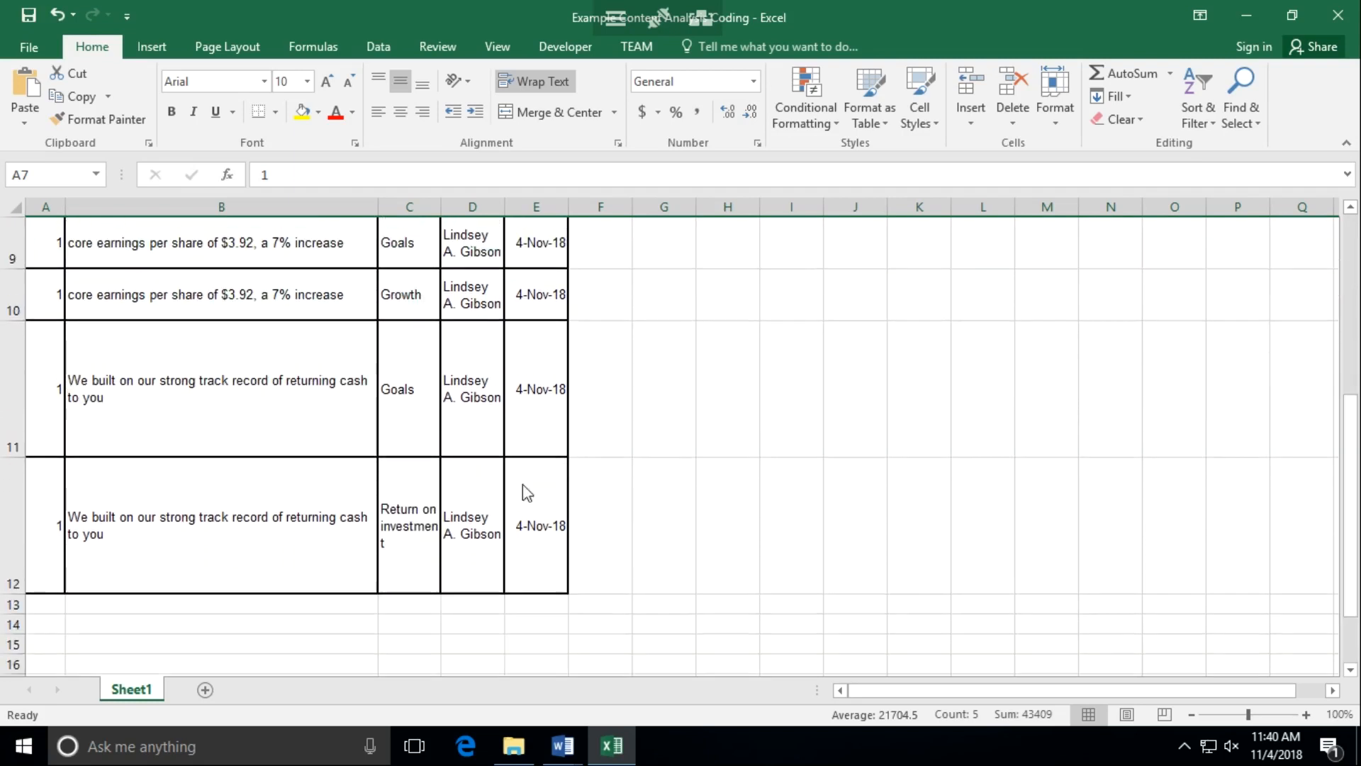
pyautogui.doubleClick(9, 457)
pyautogui.doubleClick(11, 509)
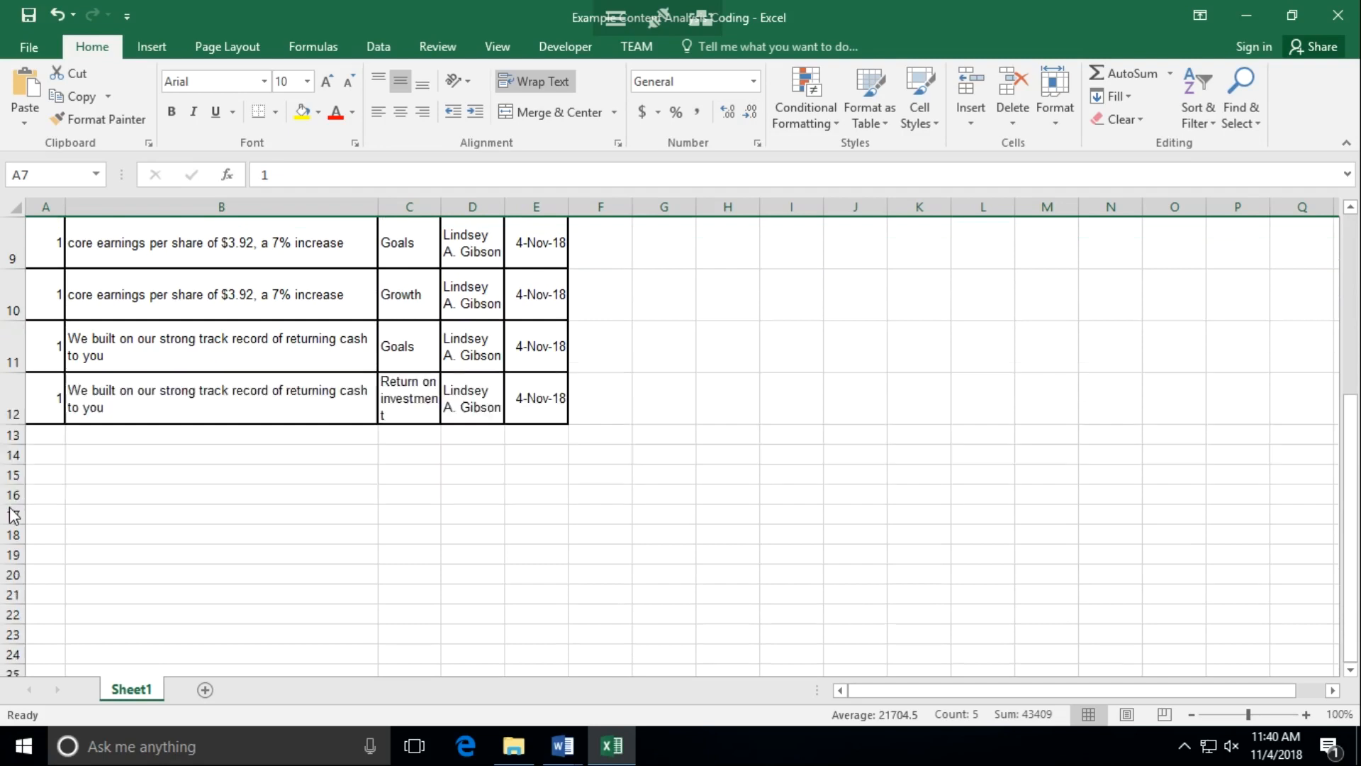
# Step: Center the contents of the Page column horizontally
pyautogui.moveTo(1355, 473); pyautogui.dragTo(1327, 288)
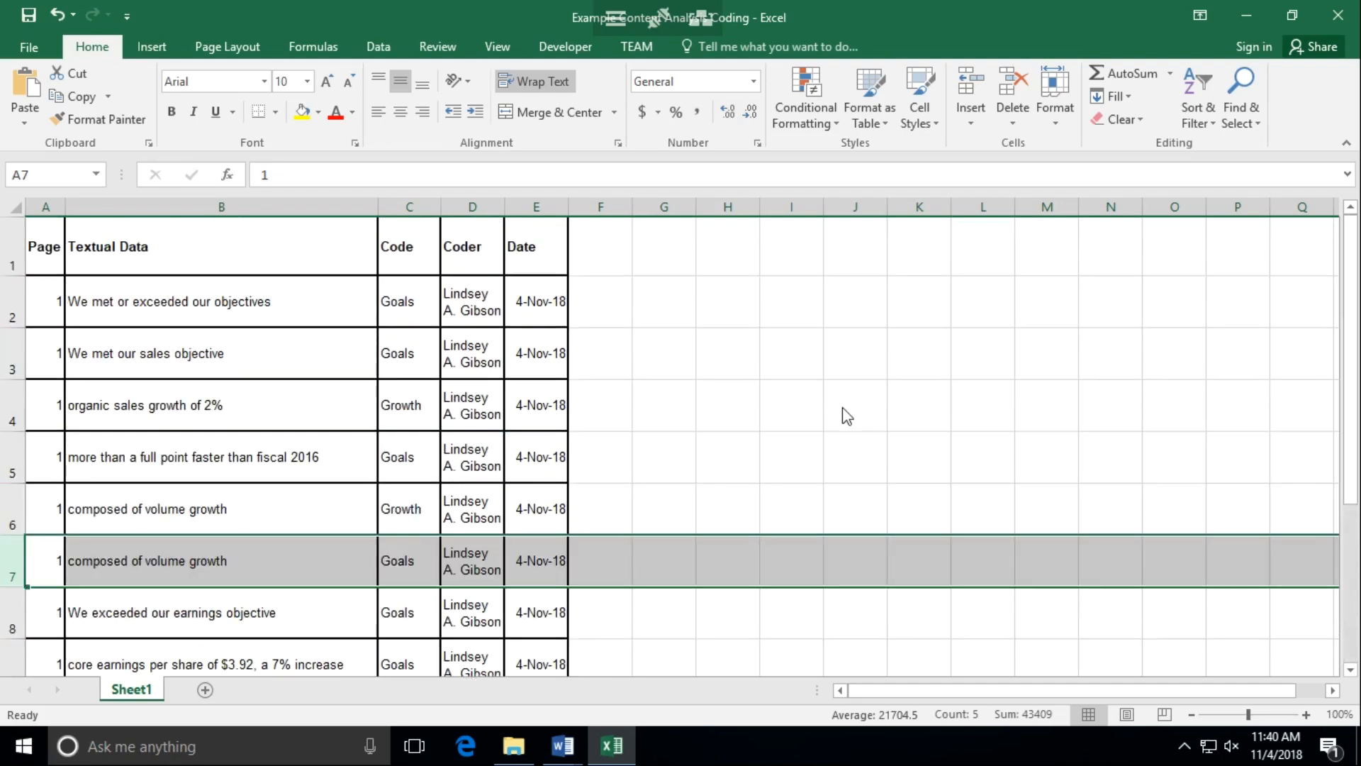
pyautogui.click(42, 207)
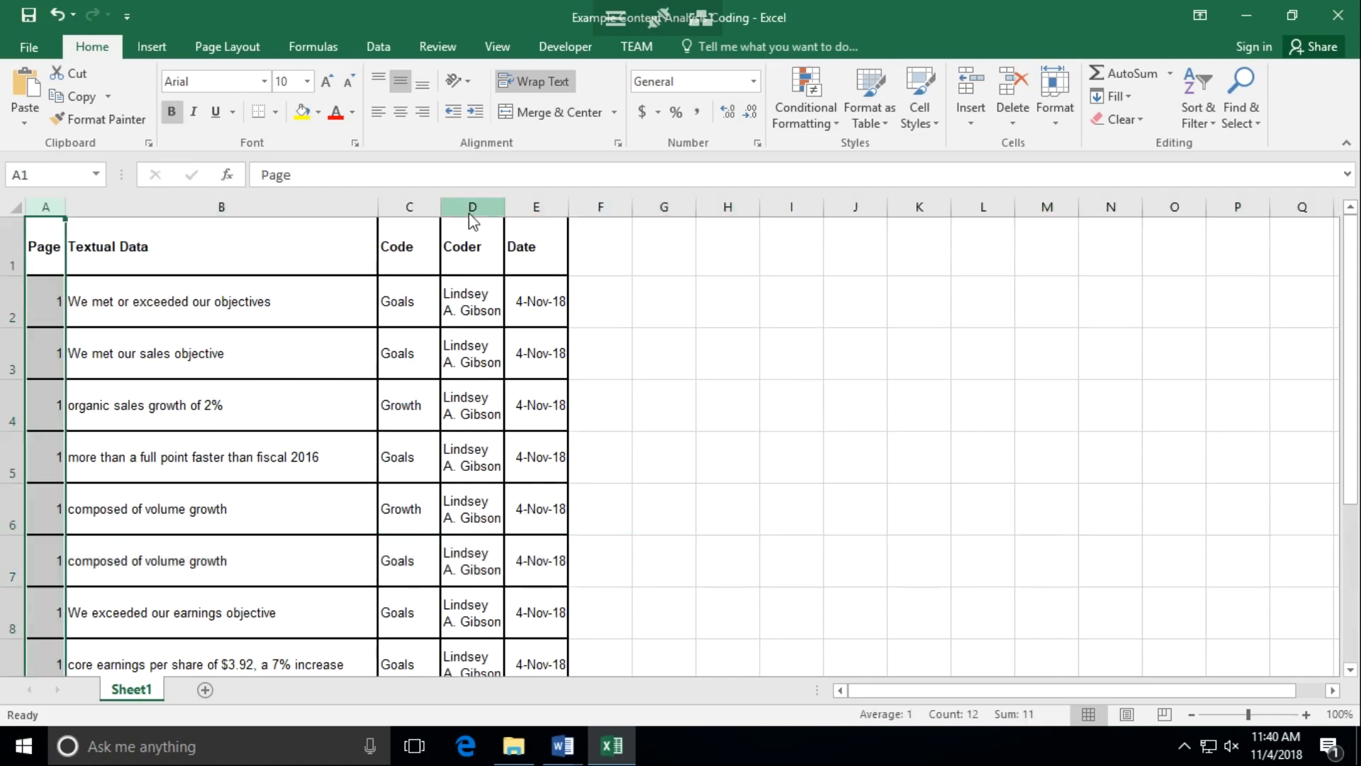
pyautogui.click(402, 114)
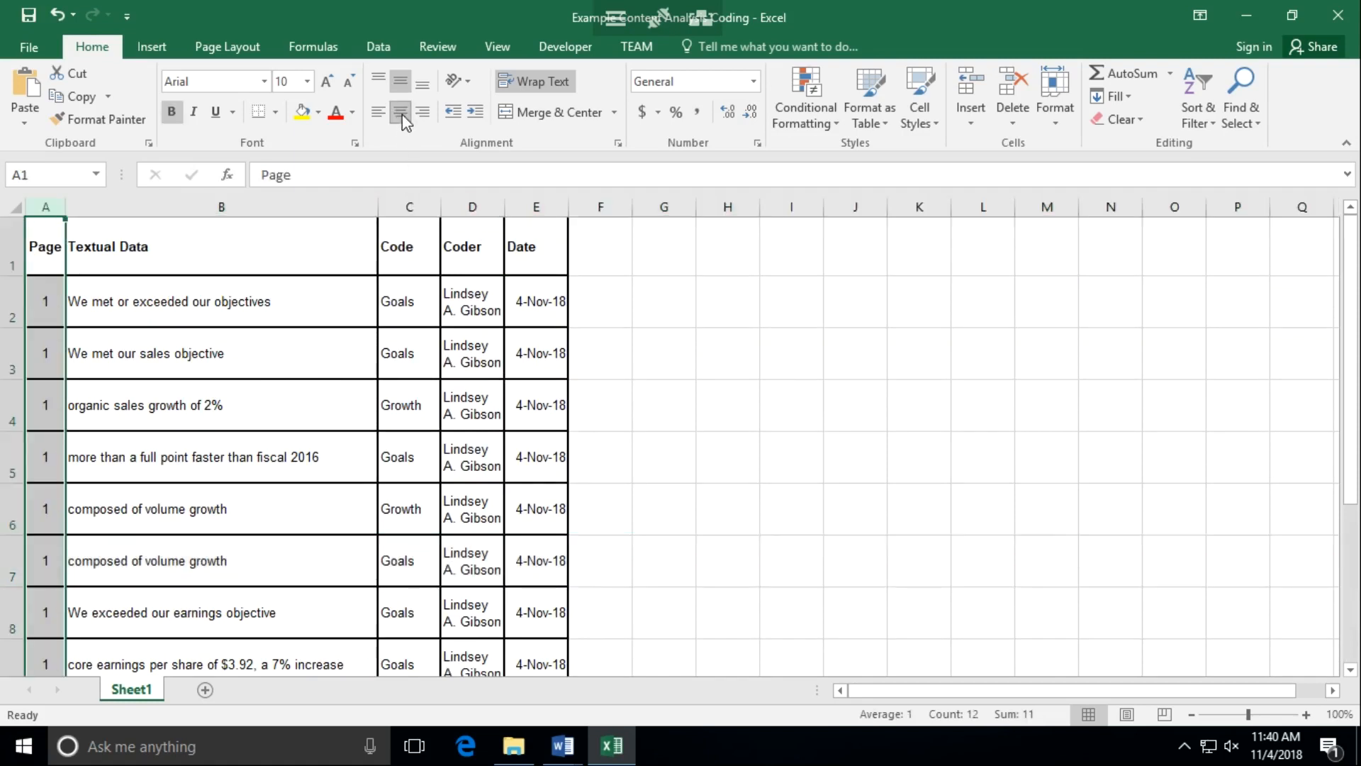
pyautogui.click(823, 428)
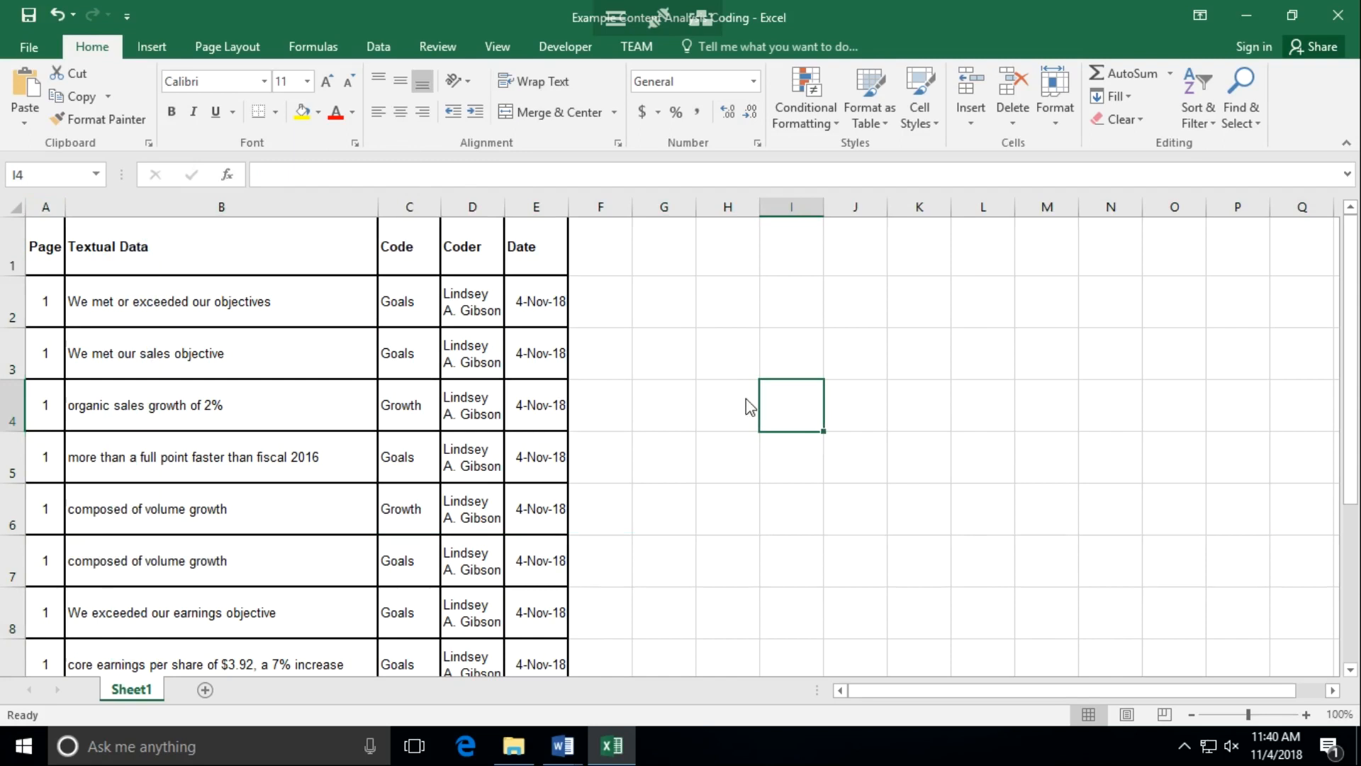
pyautogui.click(47, 207)
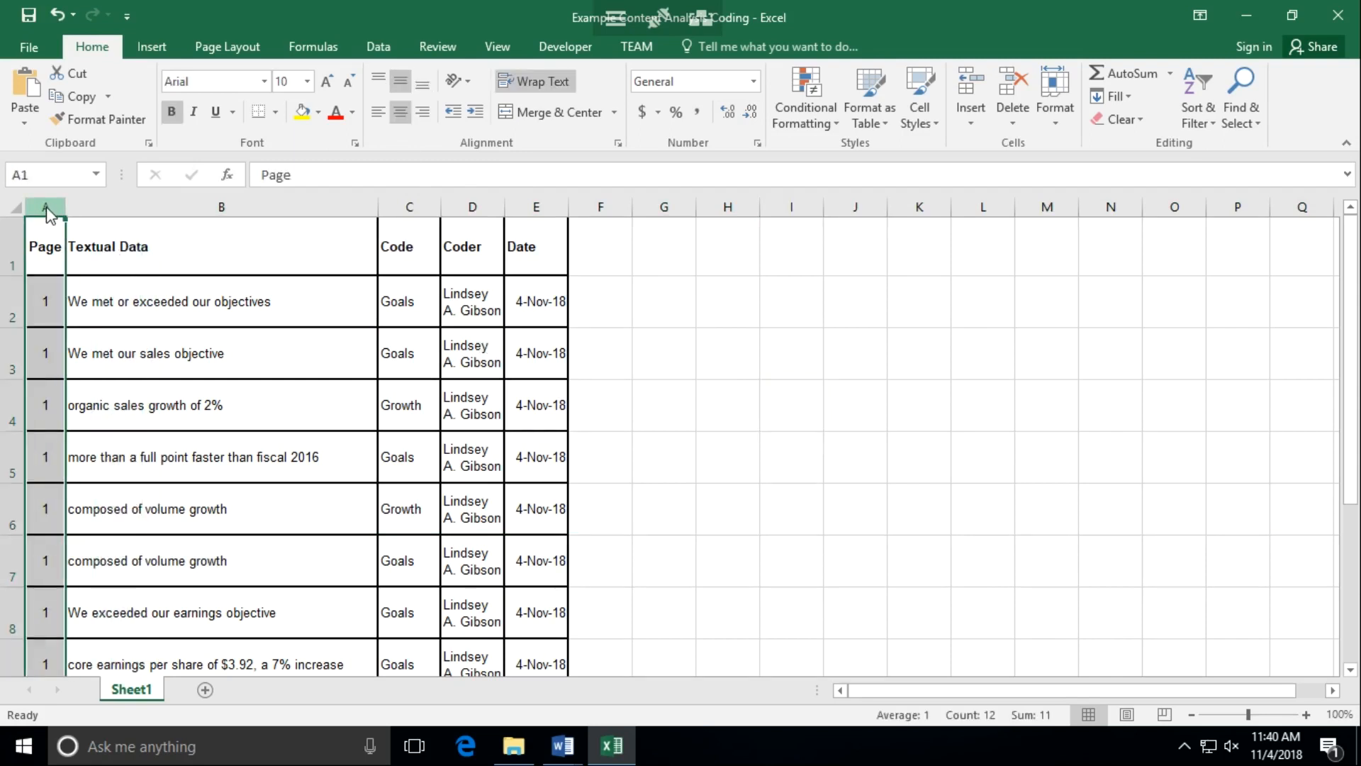
pyautogui.rightClick(47, 209)
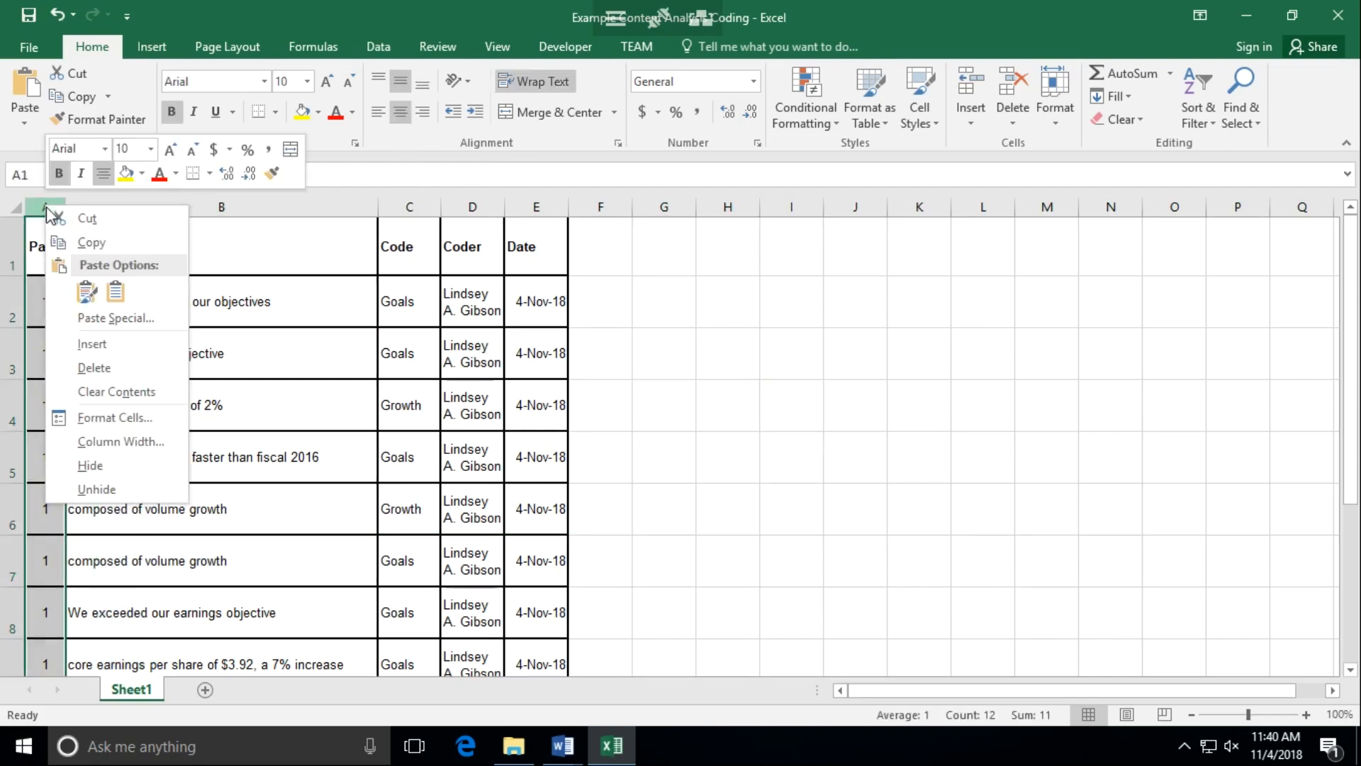
pyautogui.click(102, 344)
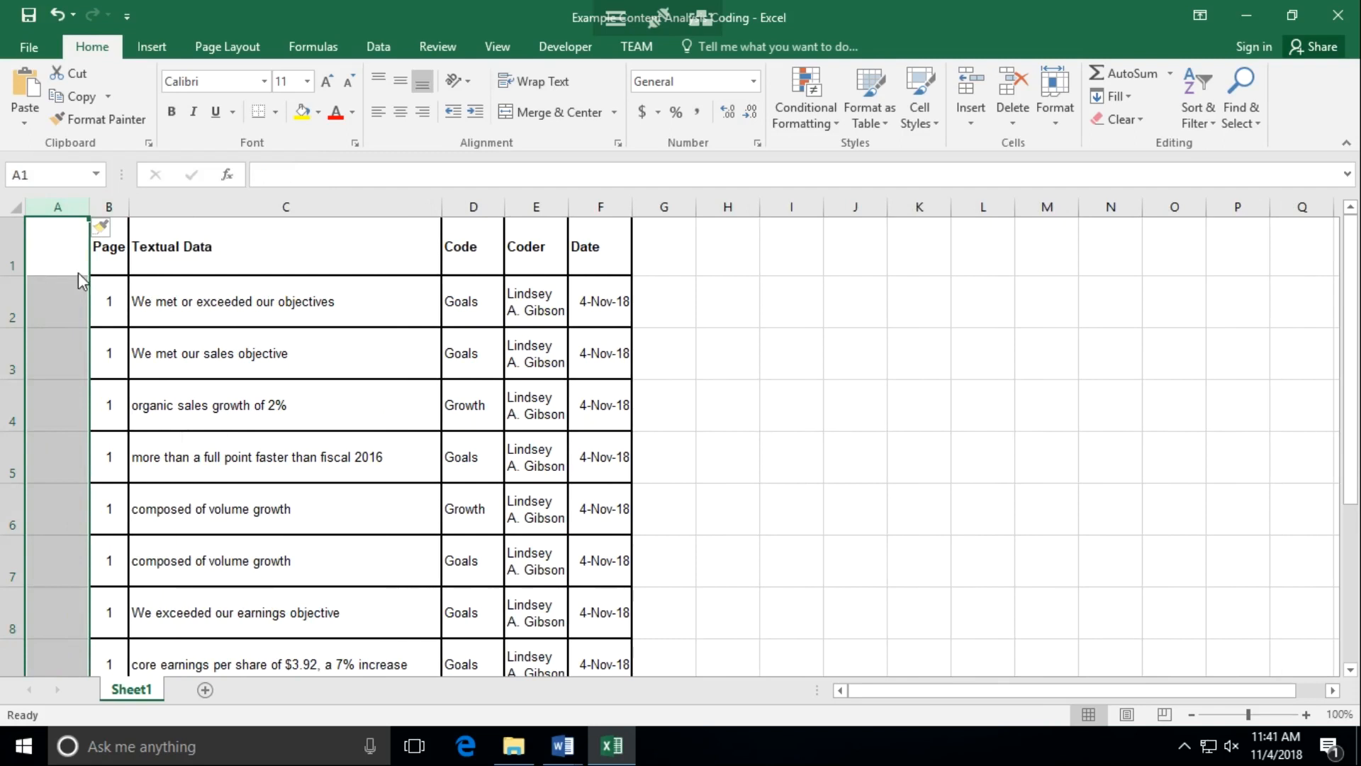
pyautogui.click(57, 16)
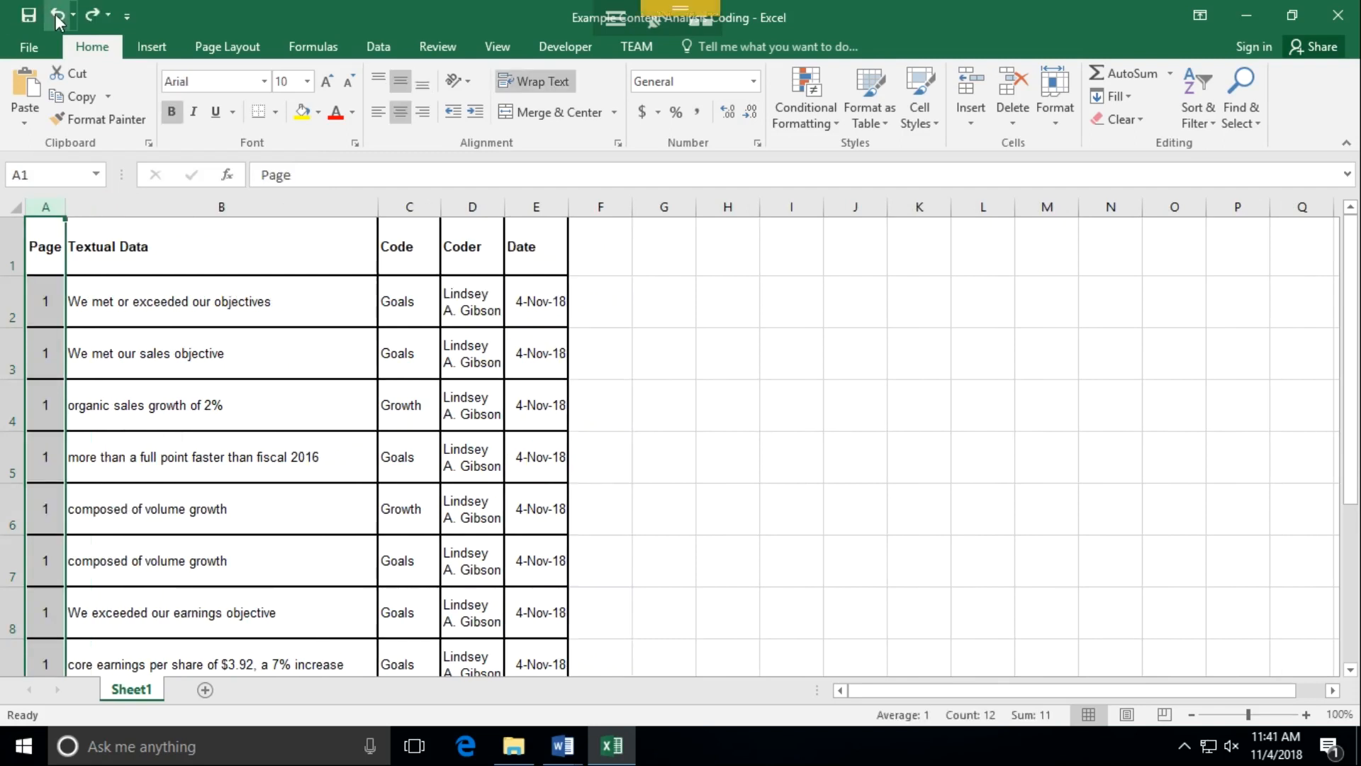
# Step: Insert an entire blank column between the Page and Textual Data columns
pyautogui.click(116, 254)
pyautogui.rightClick(116, 254)
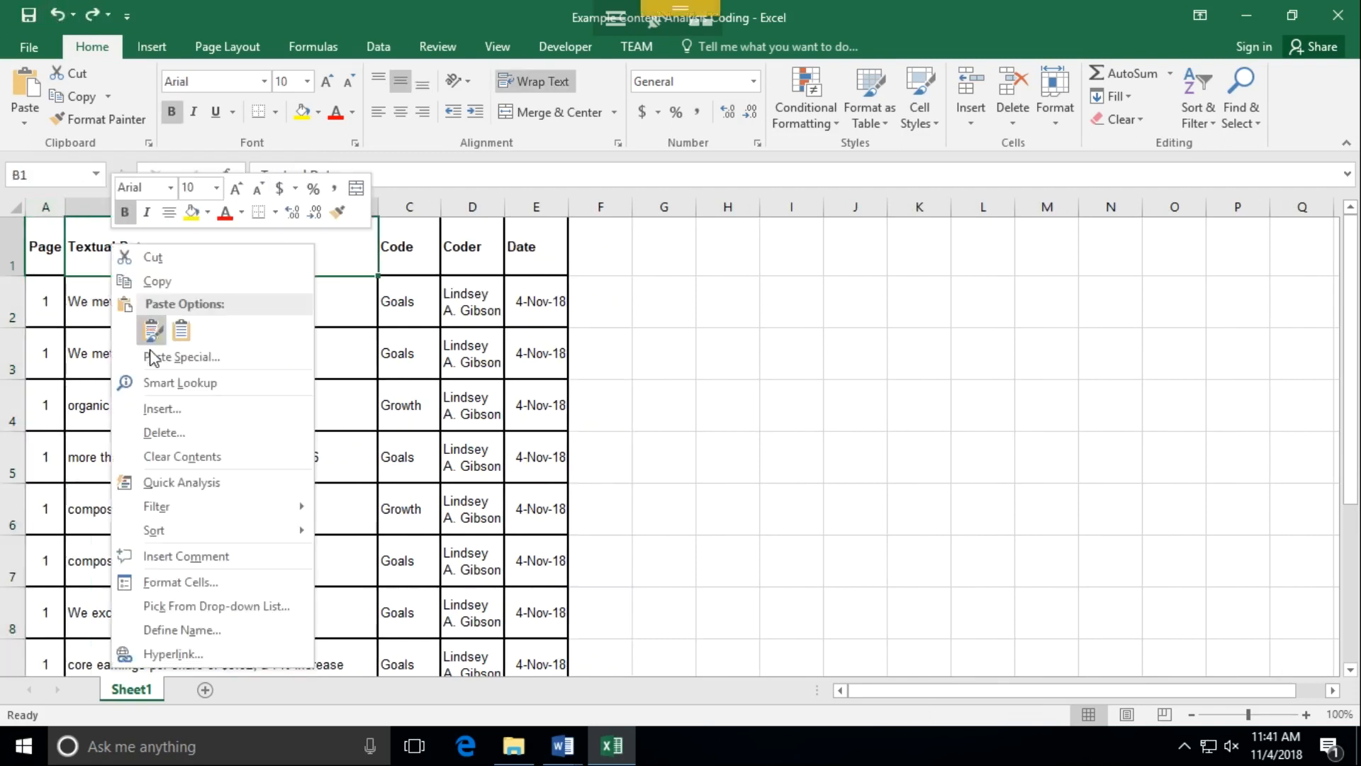
pyautogui.click(162, 409)
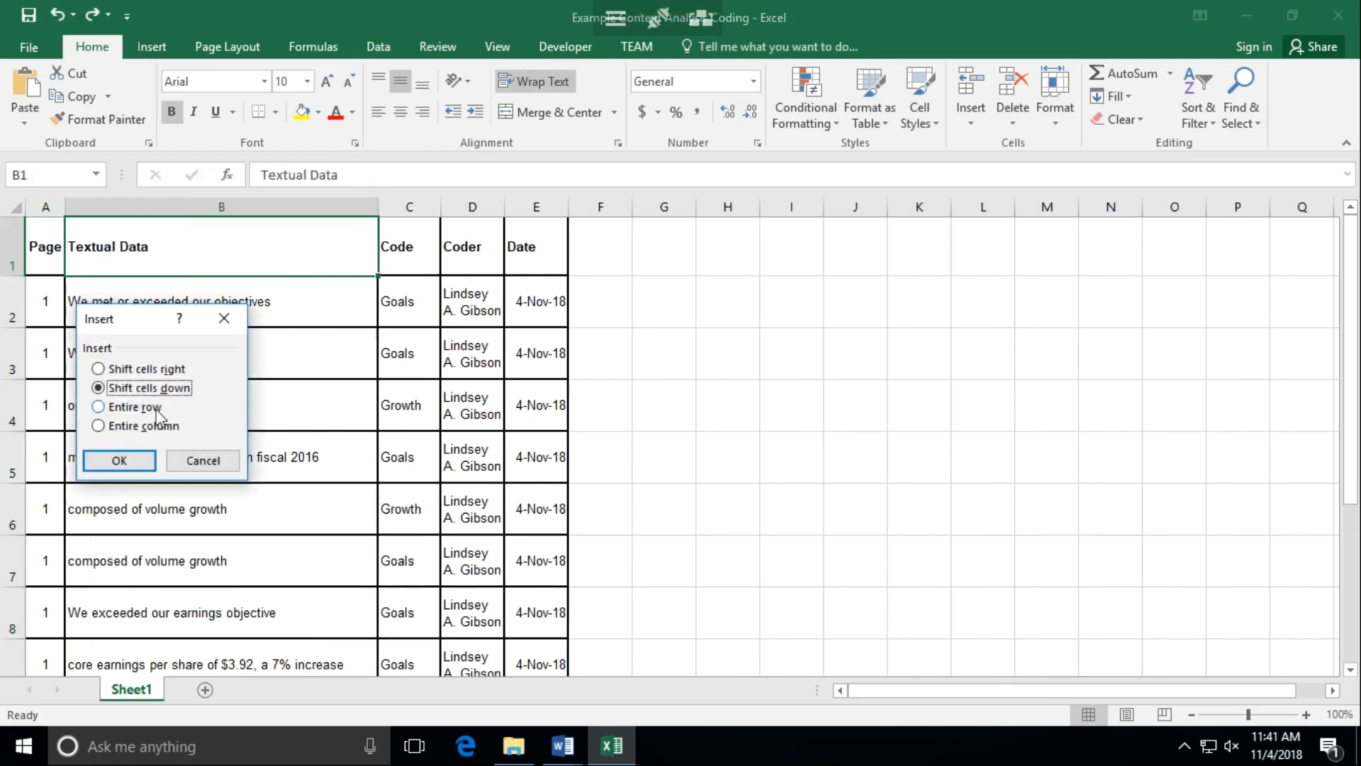
pyautogui.click(98, 426)
pyautogui.click(108, 461)
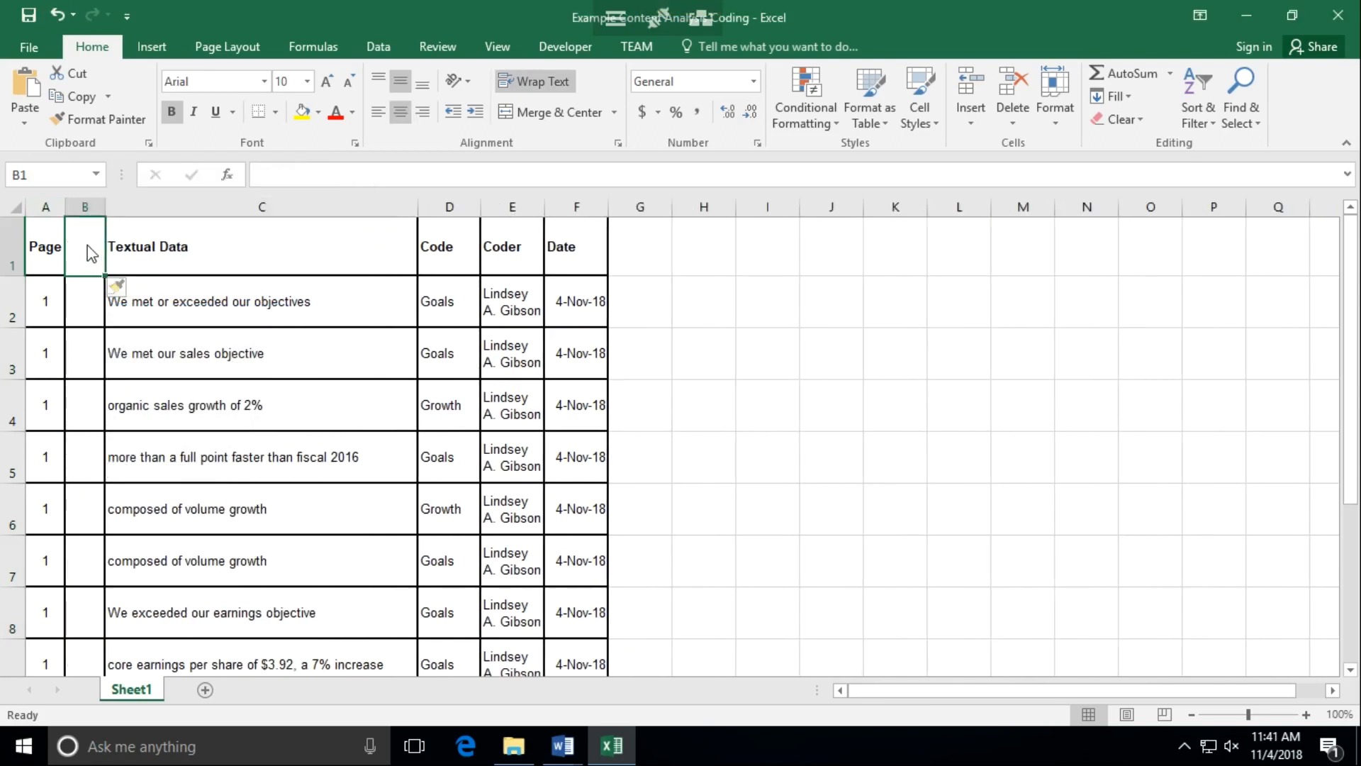
# Step: Title the new blank column Line Number in B1 and widen it so the word Number fits on one line
pyautogui.write('L')
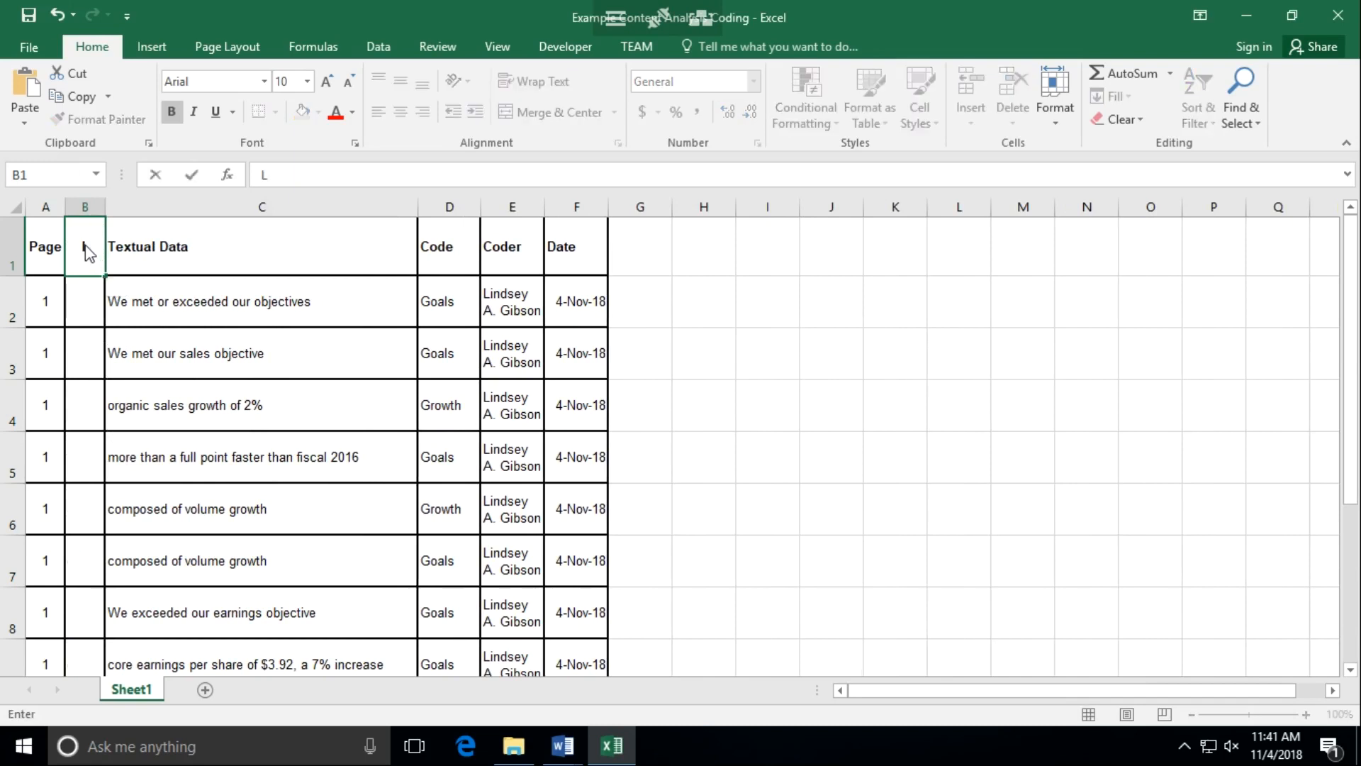
pyautogui.write('ine Number')
pyautogui.moveTo(85, 206); pyautogui.dragTo(122, 213)
pyautogui.click(168, 287)
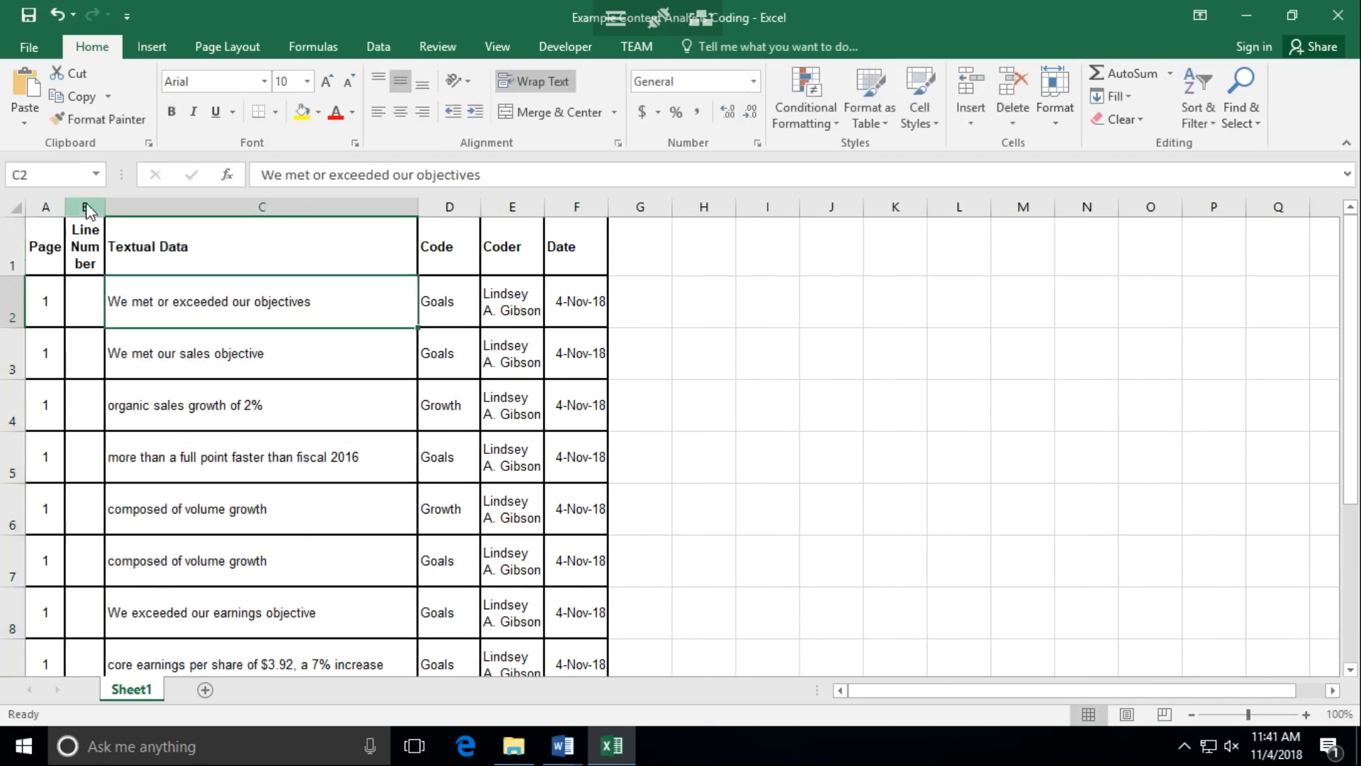
pyautogui.moveTo(104, 207); pyautogui.dragTo(125, 208)
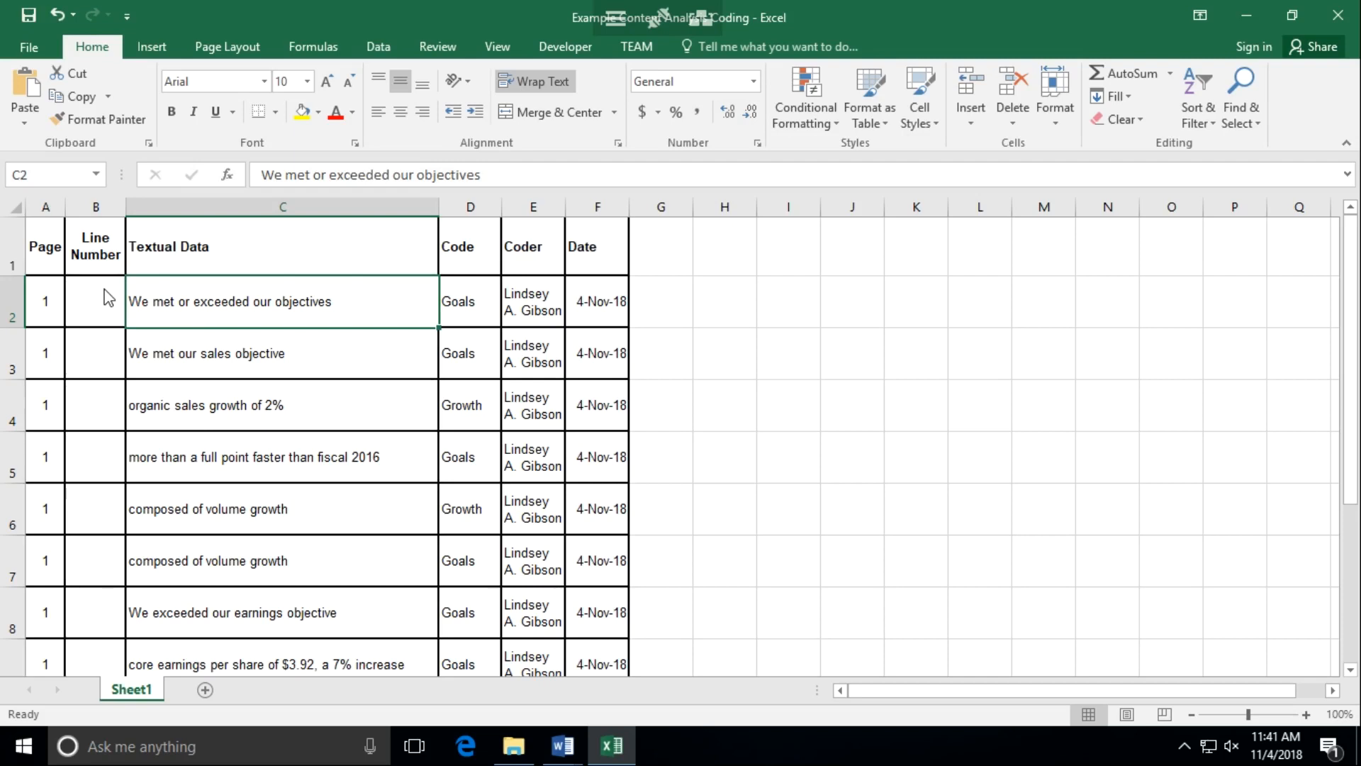
# Step: Enter line numbers 5, 6, 6 and 6 in cells B2 to B5, keeping the original Textual Data in C2
pyautogui.write('5')
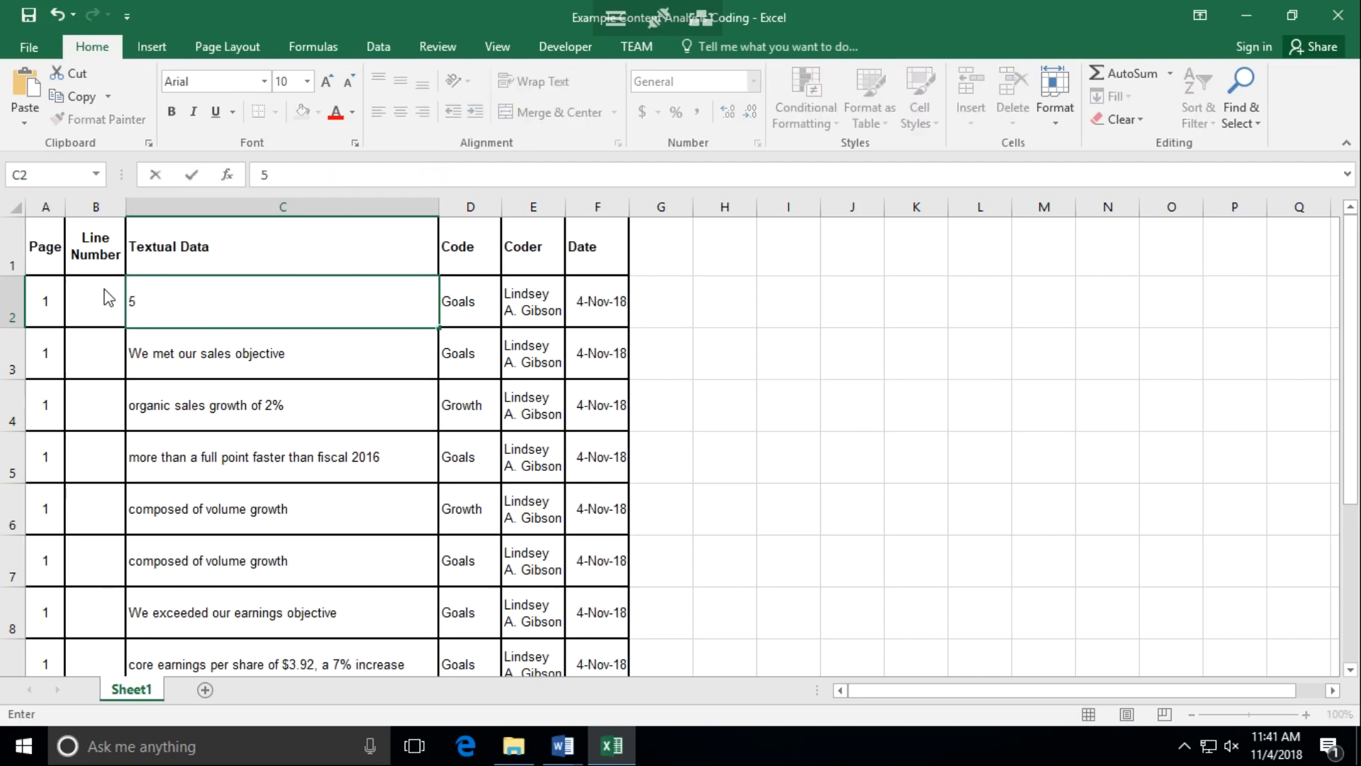
pyautogui.click(56, 15)
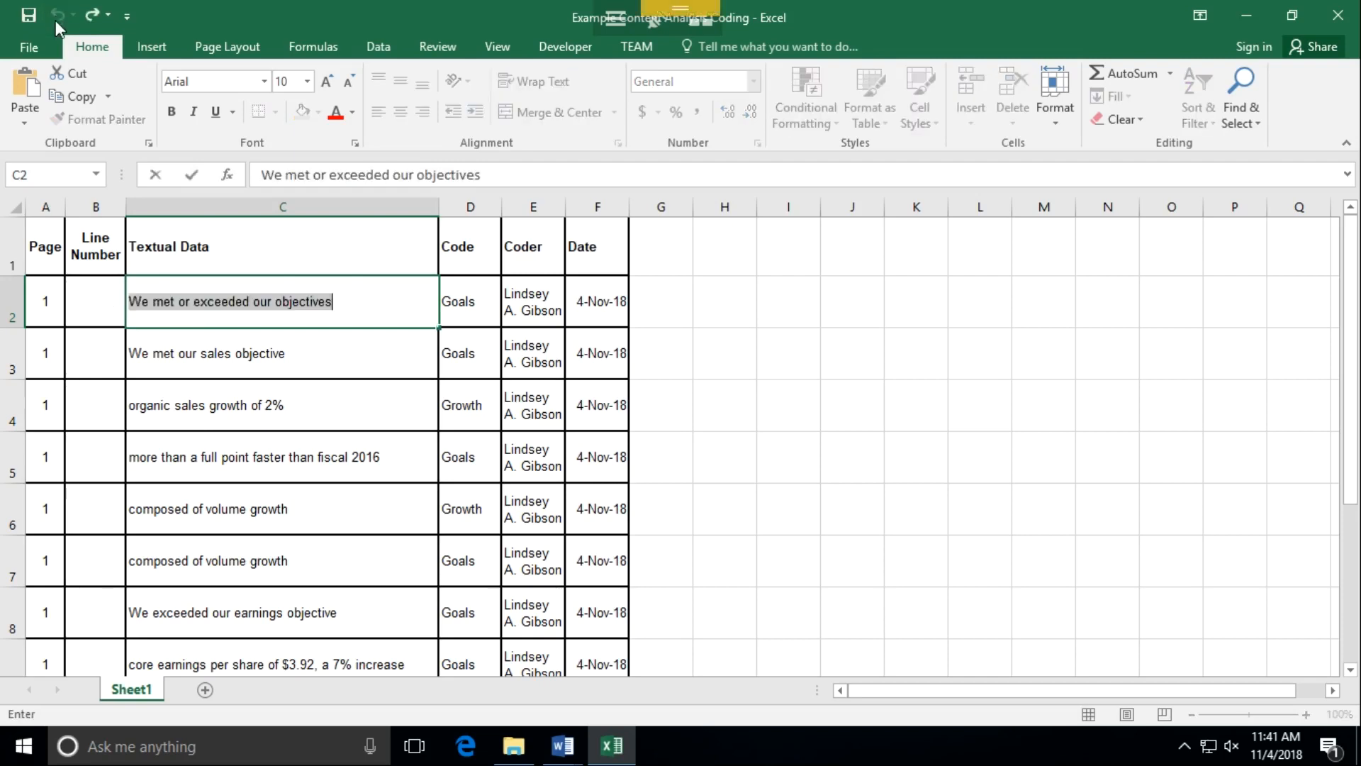
pyautogui.click(102, 301)
pyautogui.write('5')
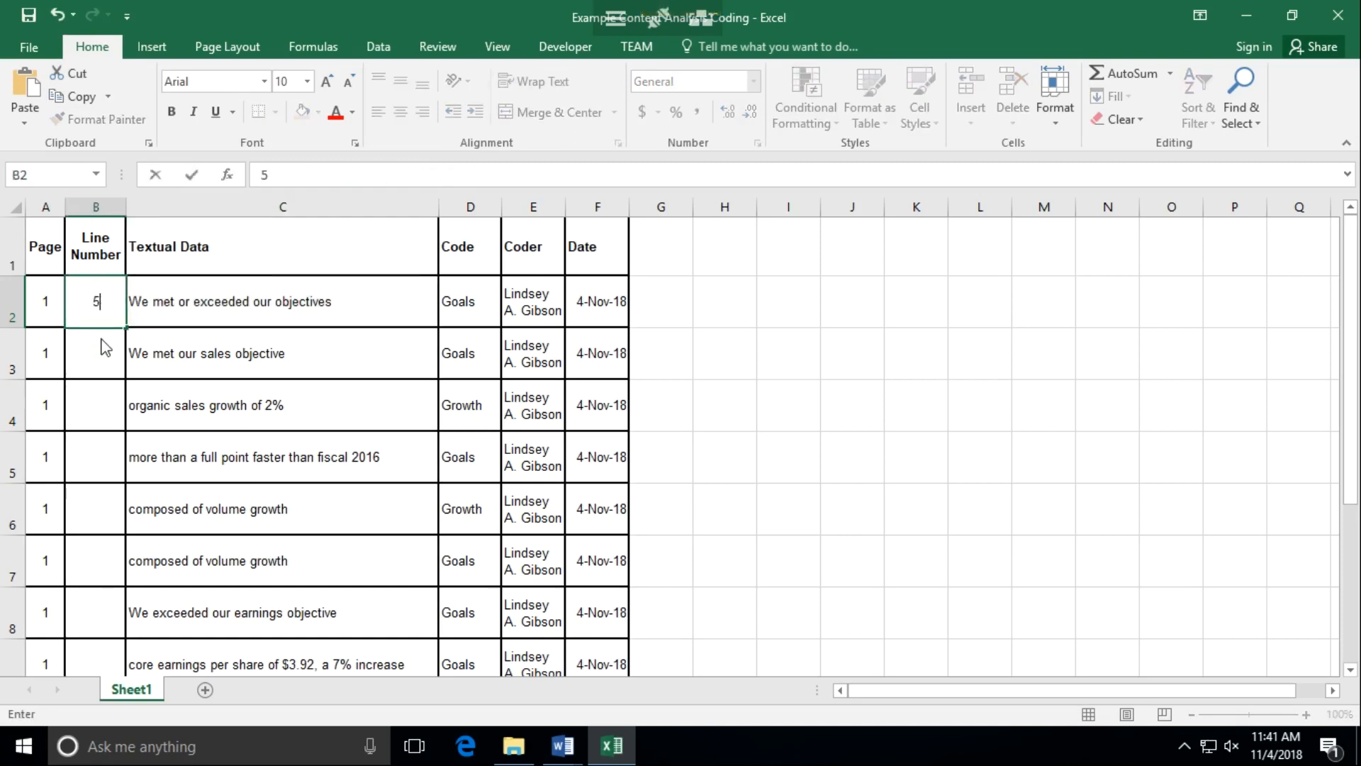
pyautogui.click(101, 356)
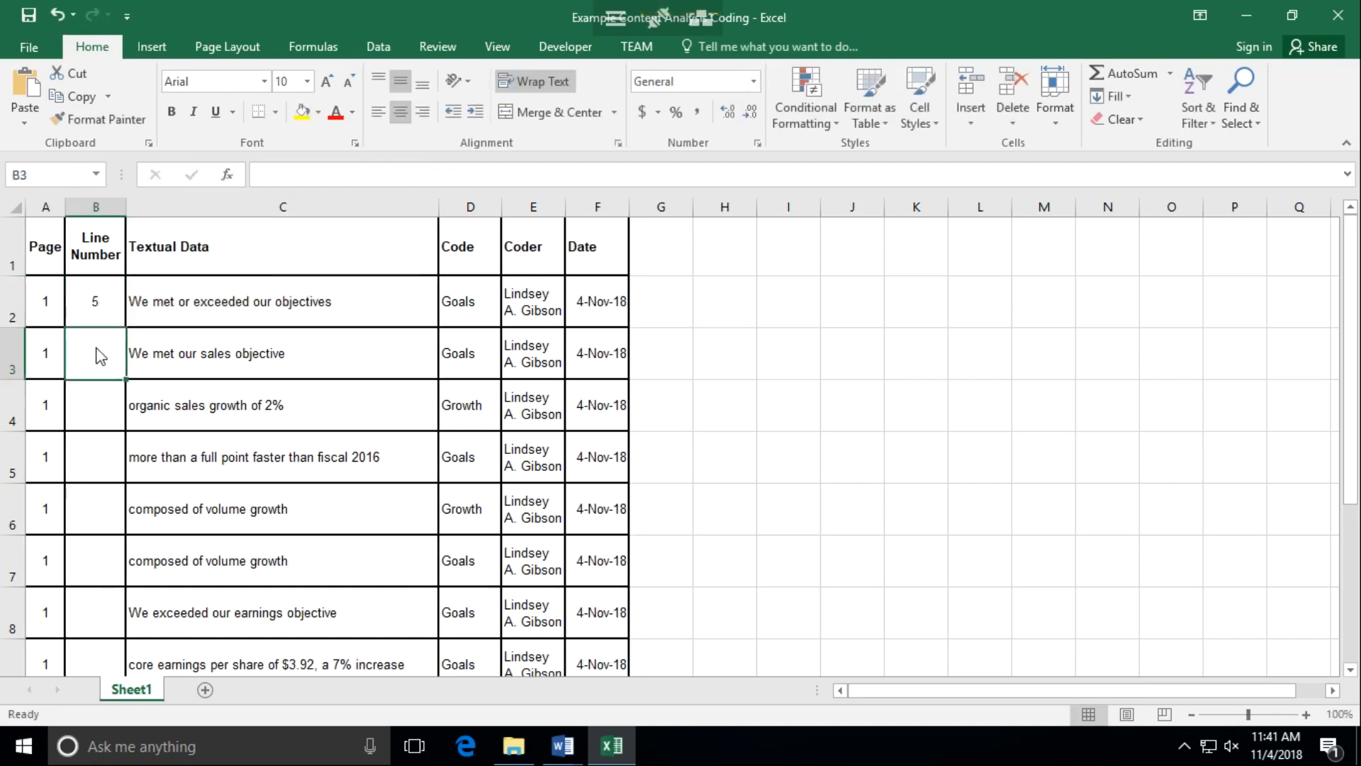
pyautogui.write('6')
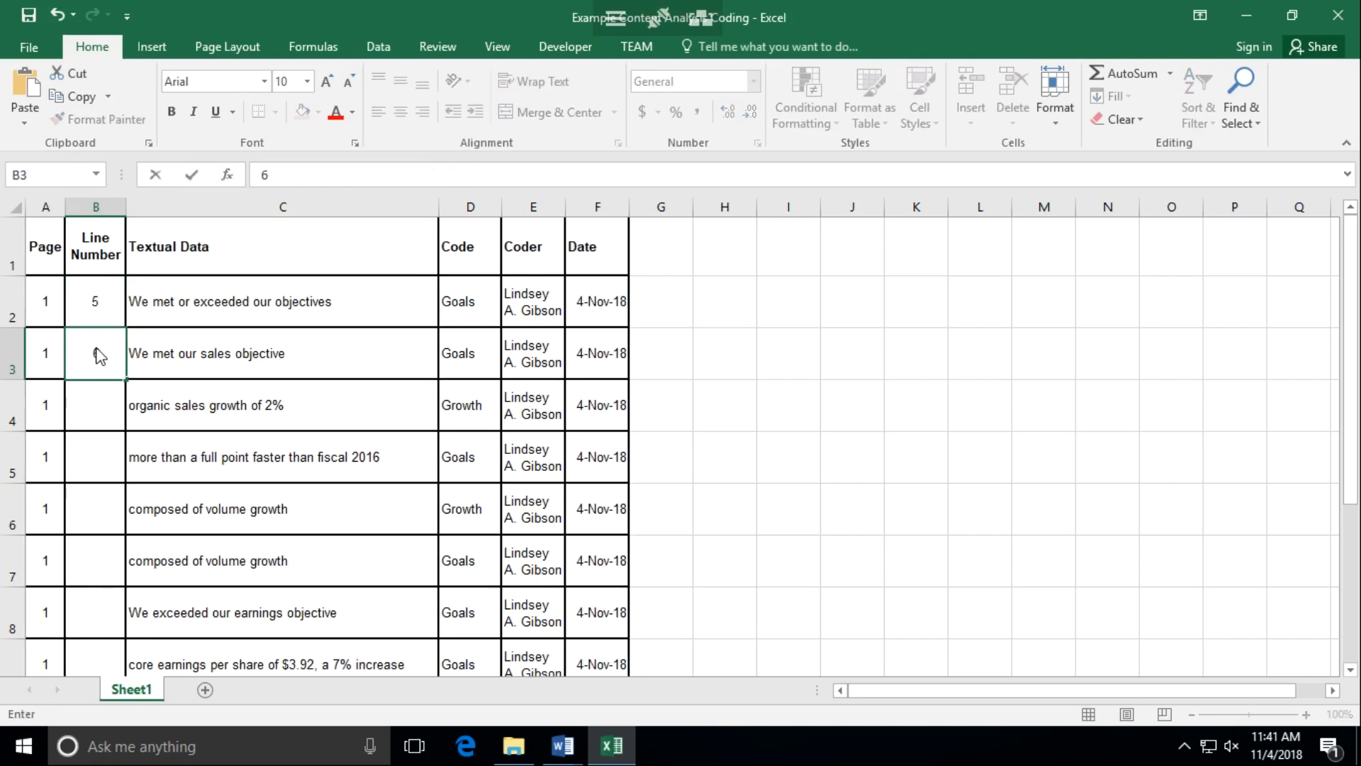
pyautogui.click(103, 411)
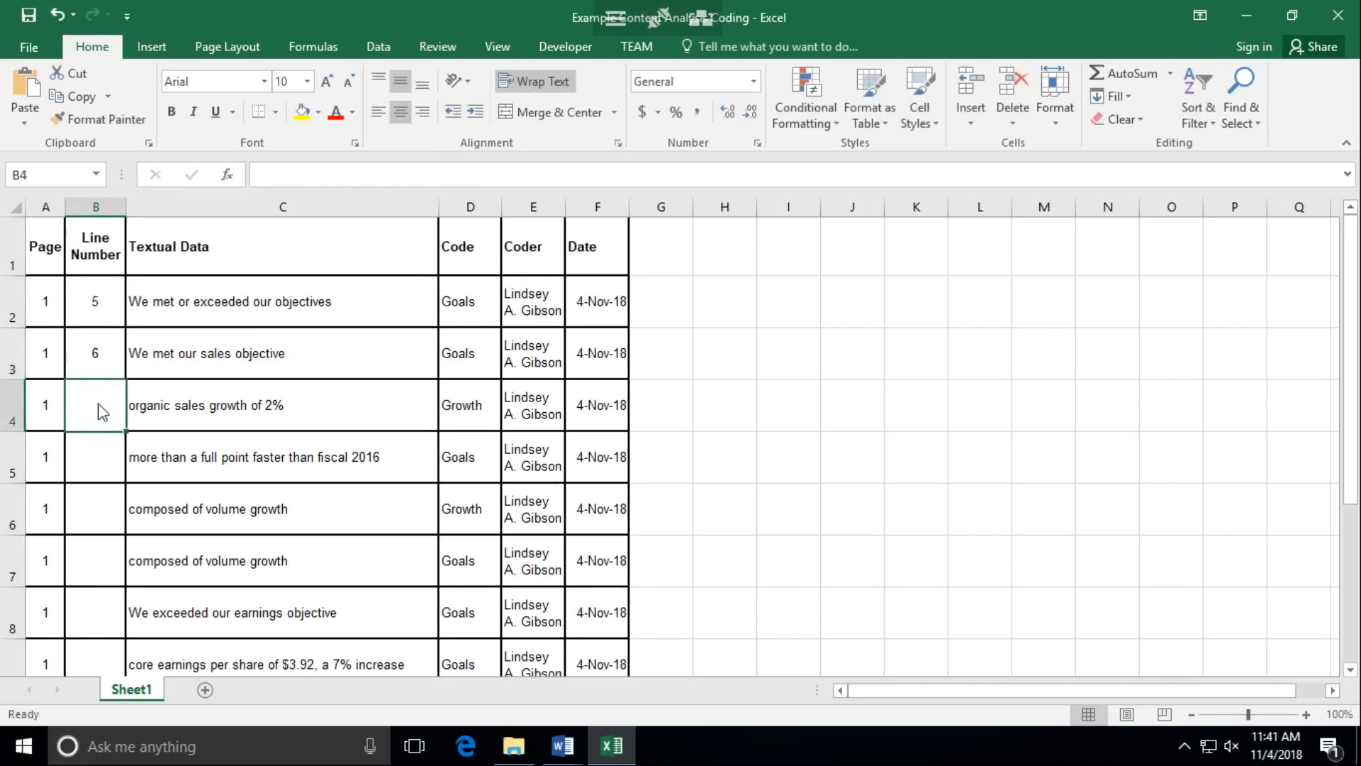
pyautogui.write('6')
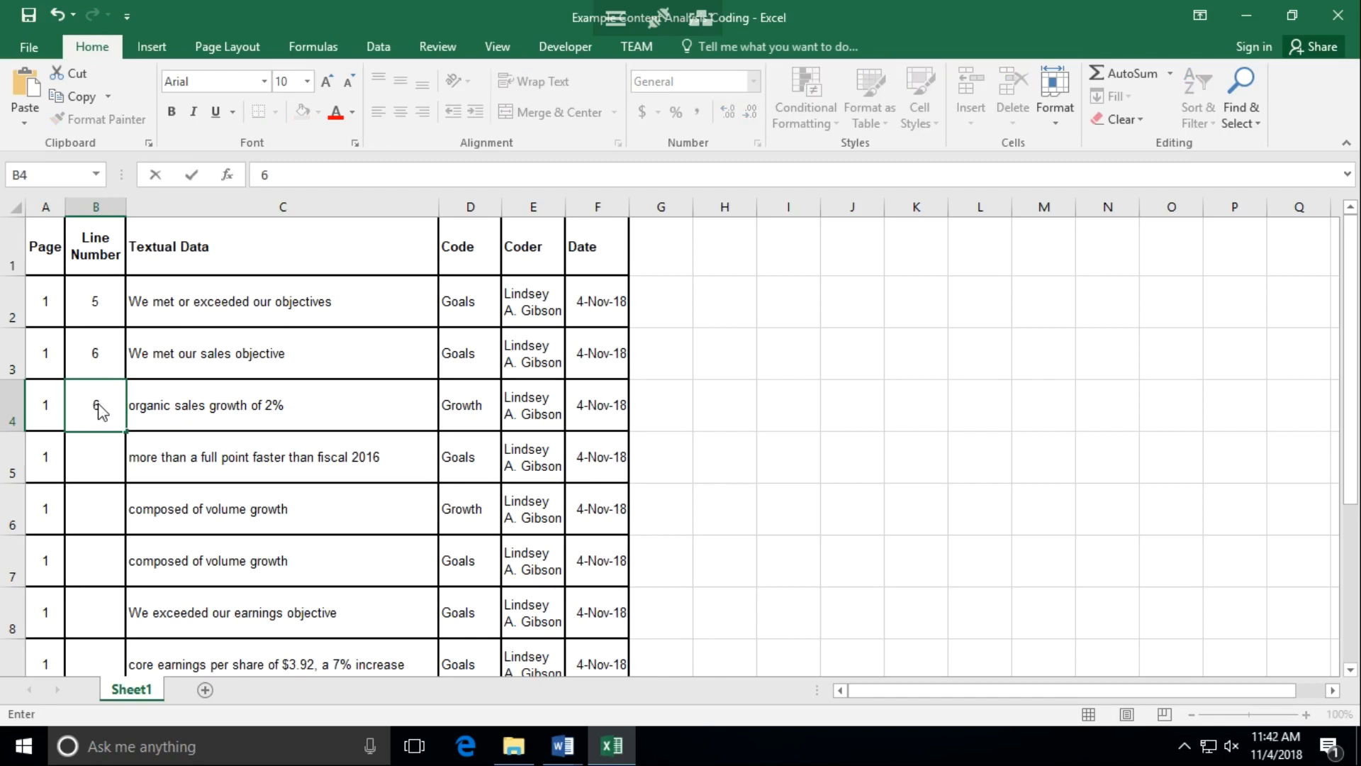
pyautogui.press('Return')
pyautogui.write('6')
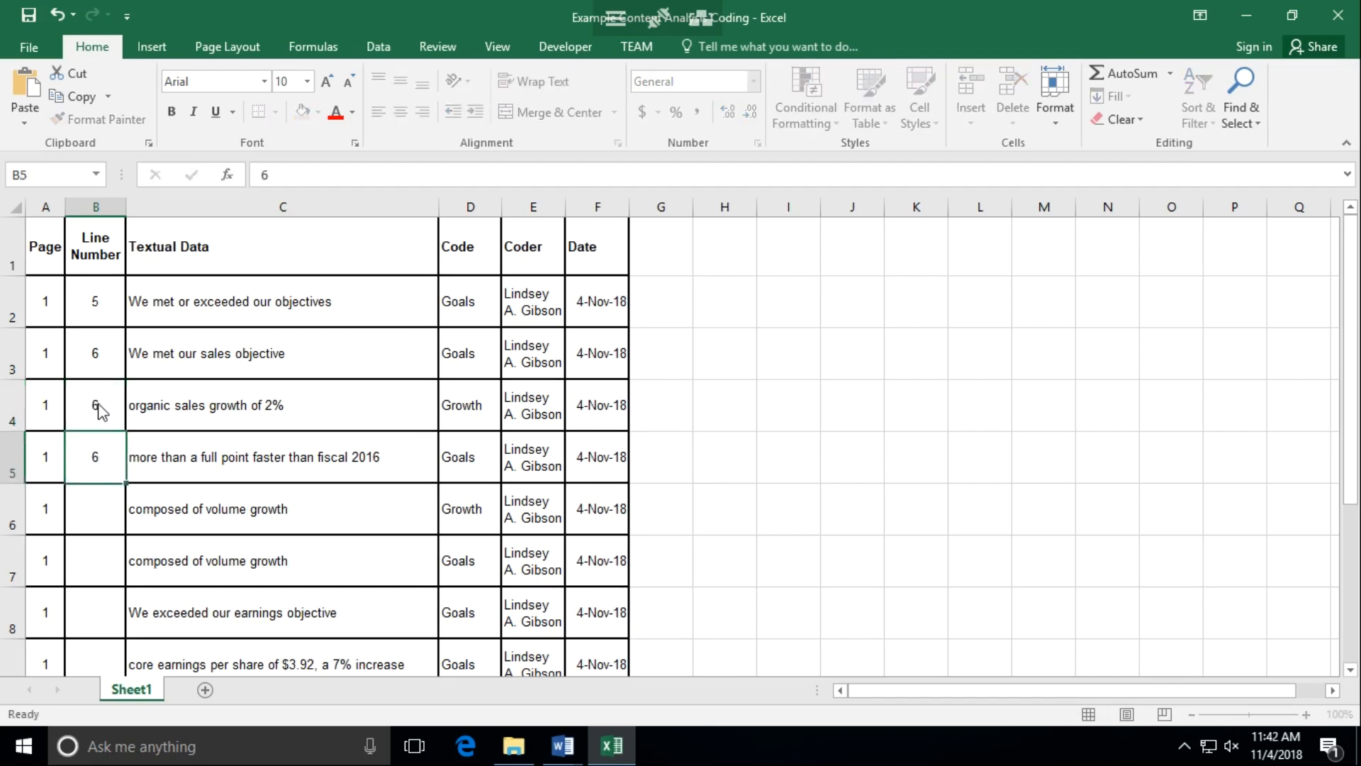
pyautogui.press('Return')
# Step: Enter line number 7 in cells B6 and B7 and line number 8 in cells B8 to B10
pyautogui.write('7')
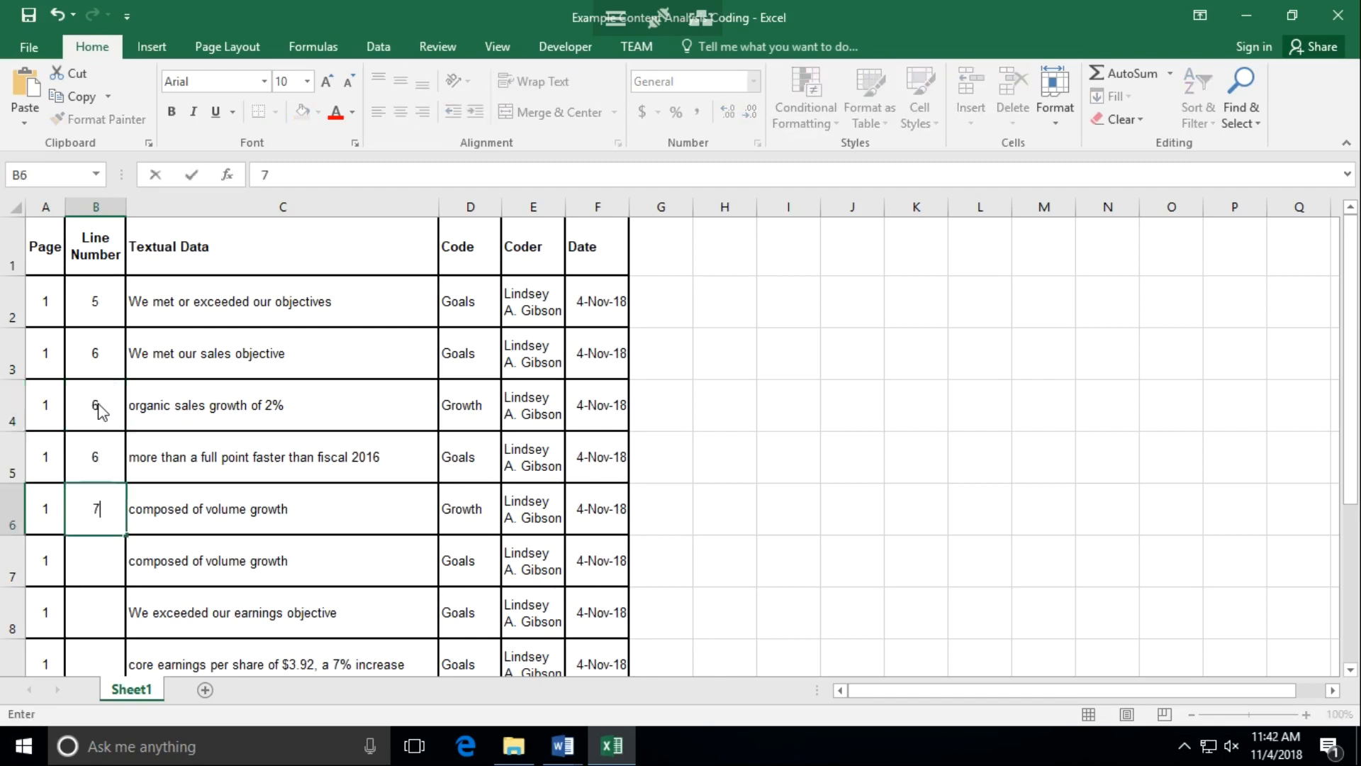
pyautogui.press('Return')
pyautogui.write('7')
pyautogui.press('Return')
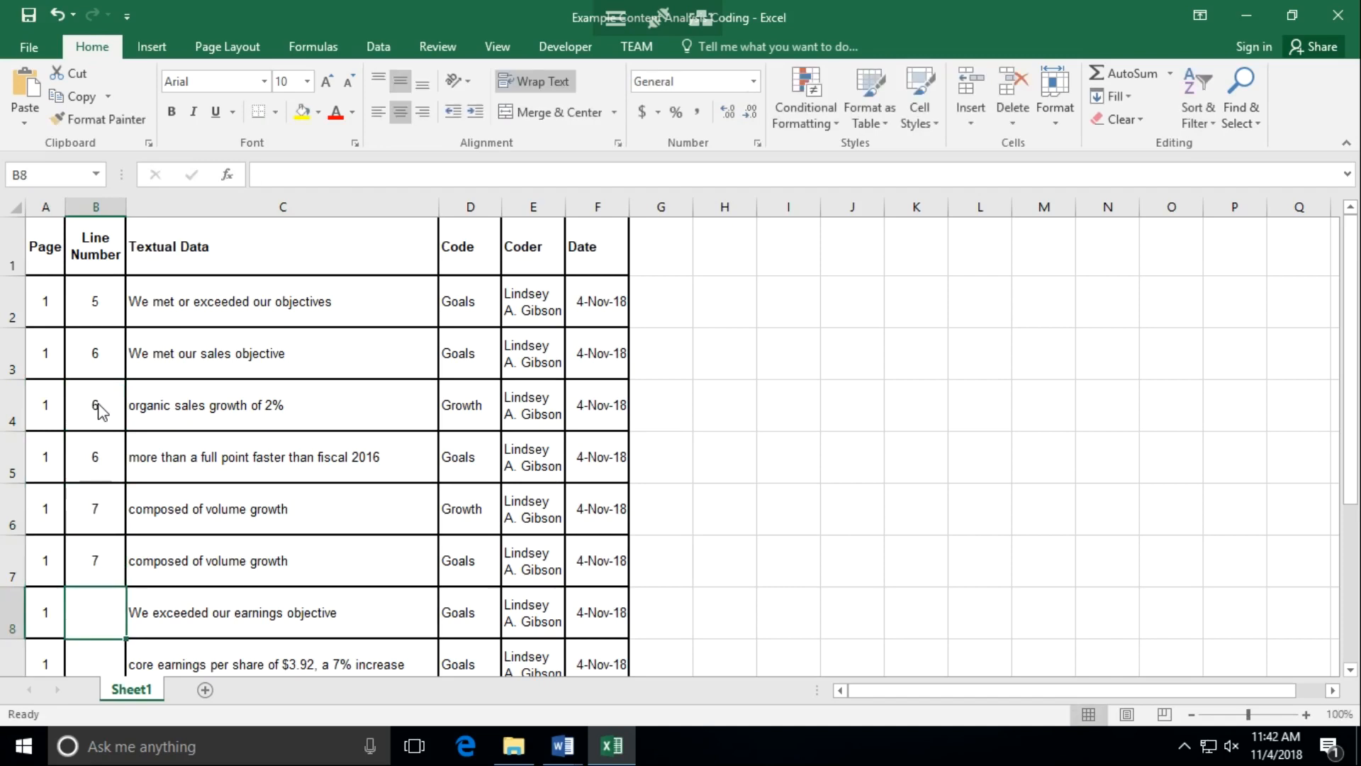
pyautogui.write('8')
pyautogui.press('Return')
pyautogui.write('8')
pyautogui.press('Return')
pyautogui.write('8')
pyautogui.press('Return')
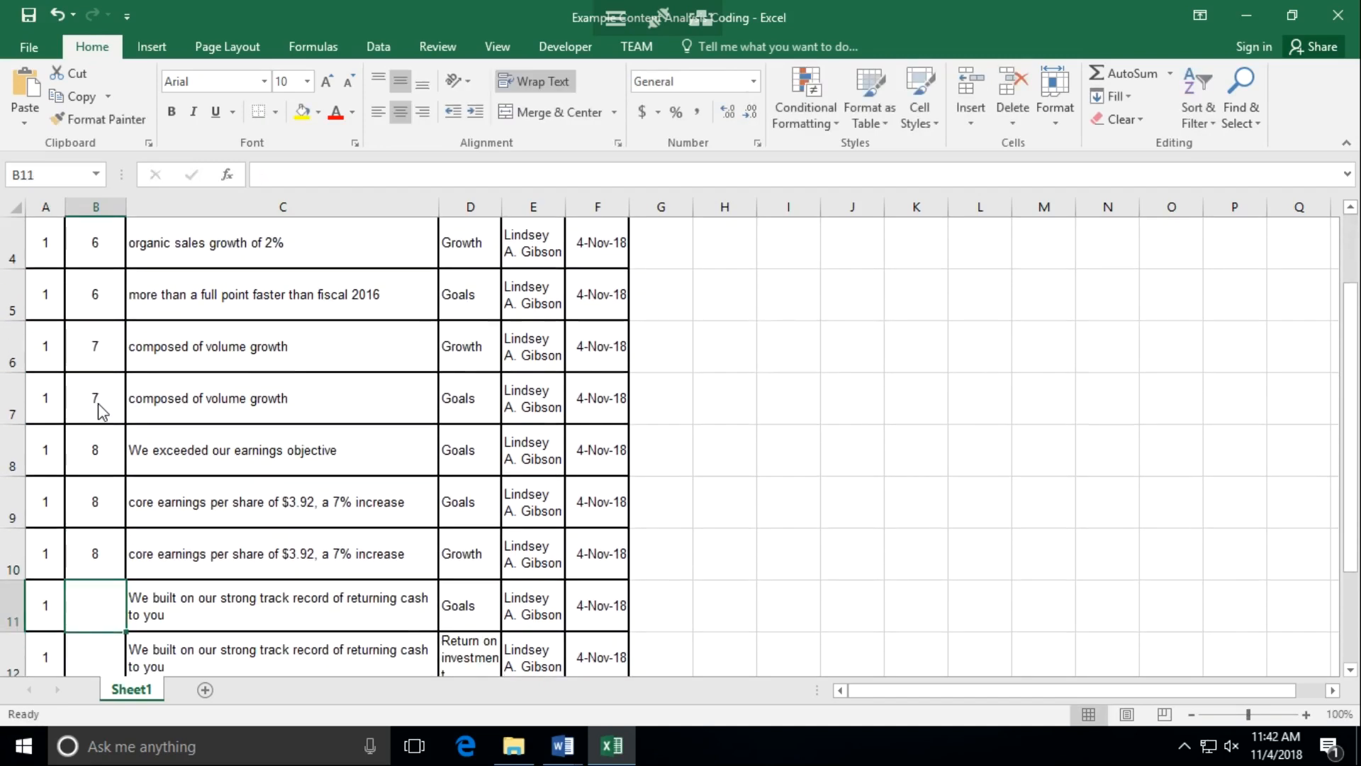
# Step: Enter line number 16 in cells B11 and B12 for the two returning-cash excerpts
pyautogui.write('16')
pyautogui.press('Return')
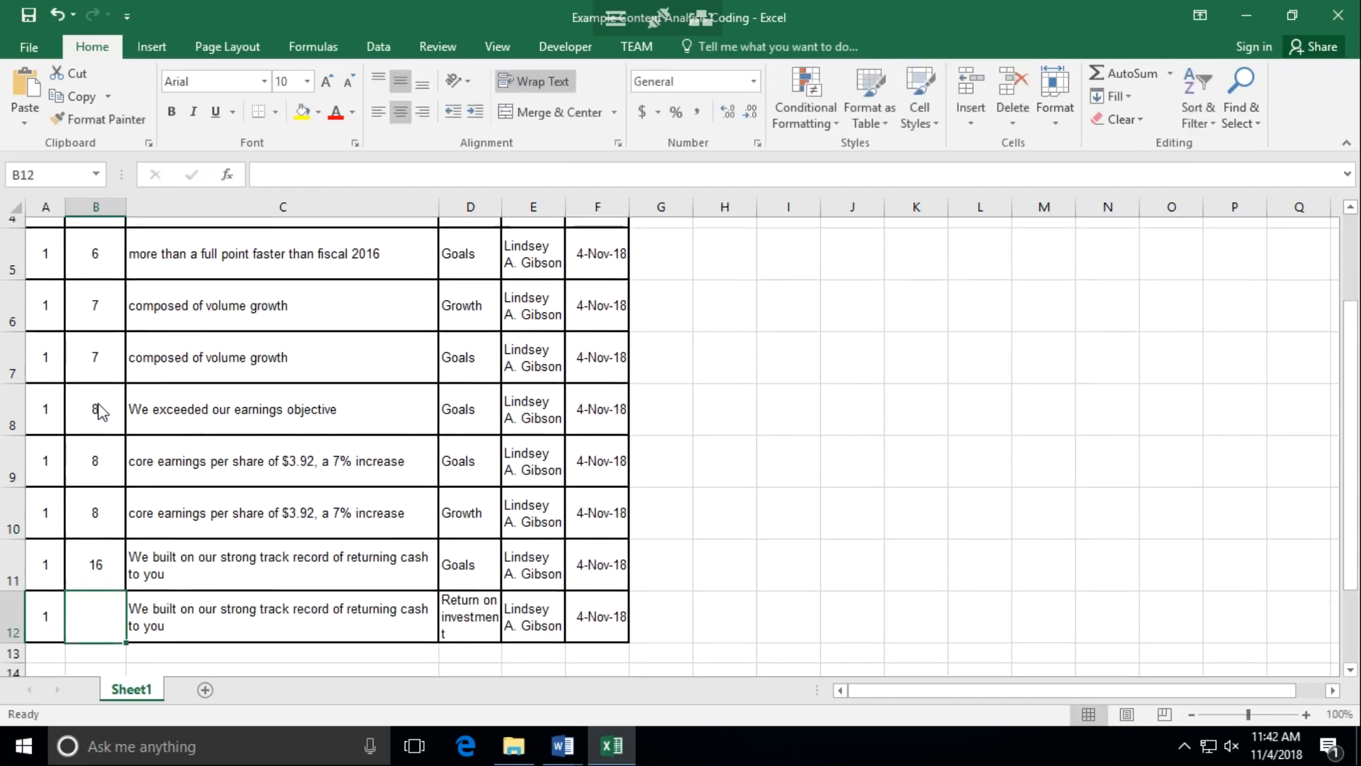
pyautogui.write('16')
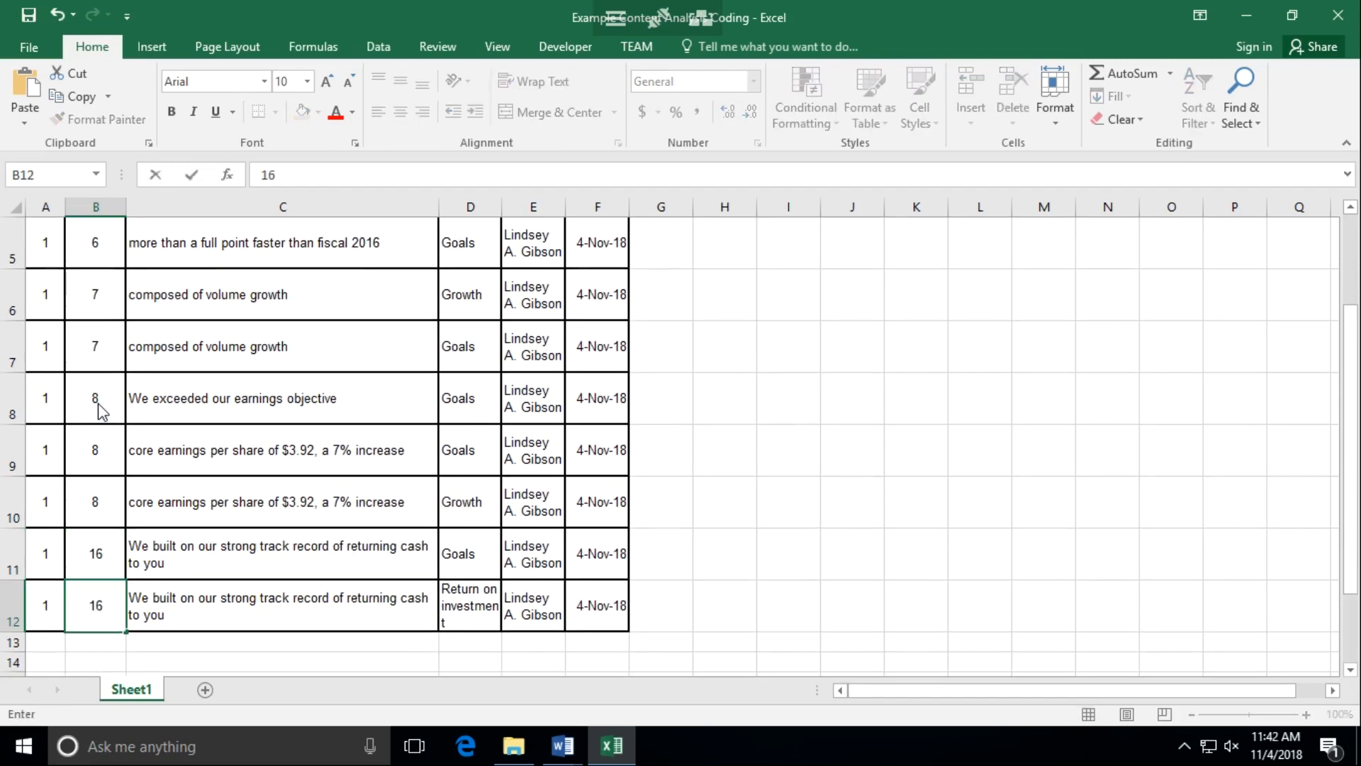
pyautogui.click(781, 632)
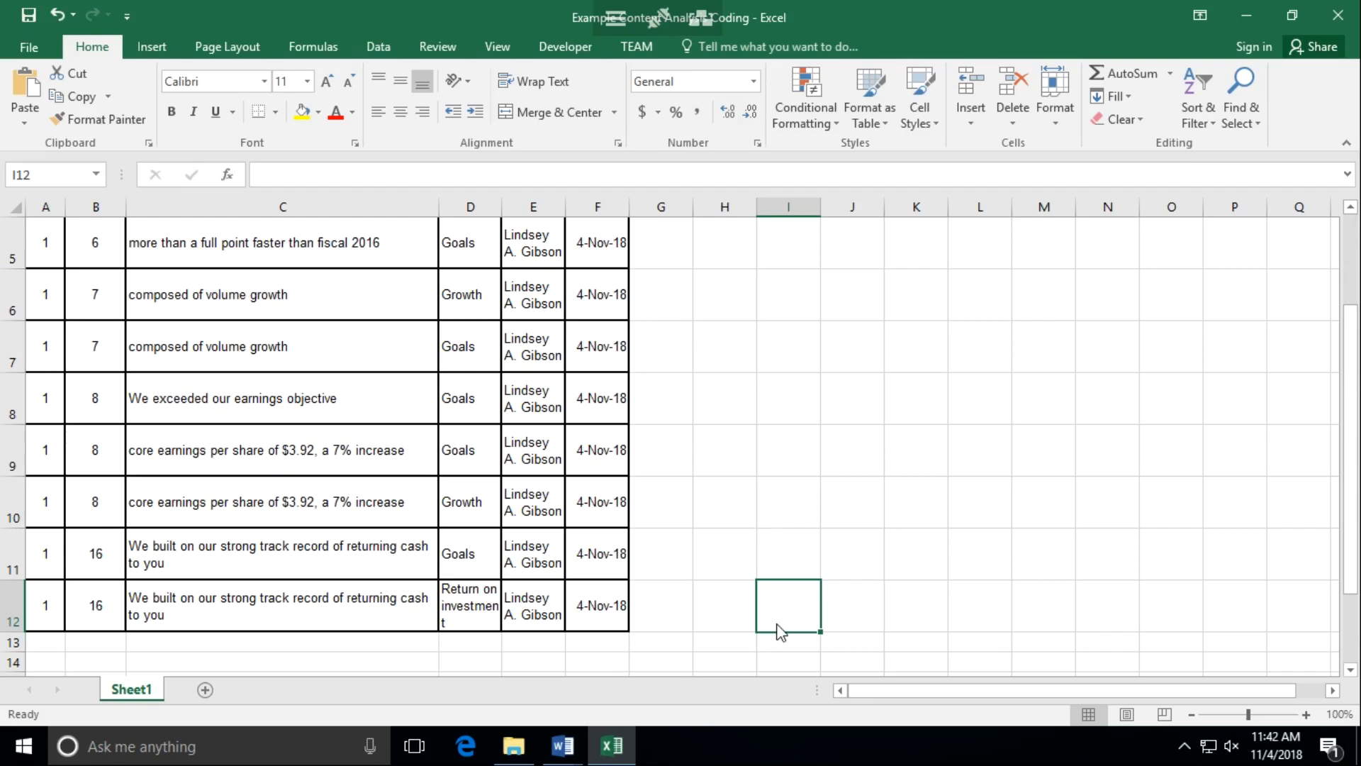
# Step: Turn on column filters for the coding table's header row
pyautogui.moveTo(1351, 548); pyautogui.dragTo(1356, 433)
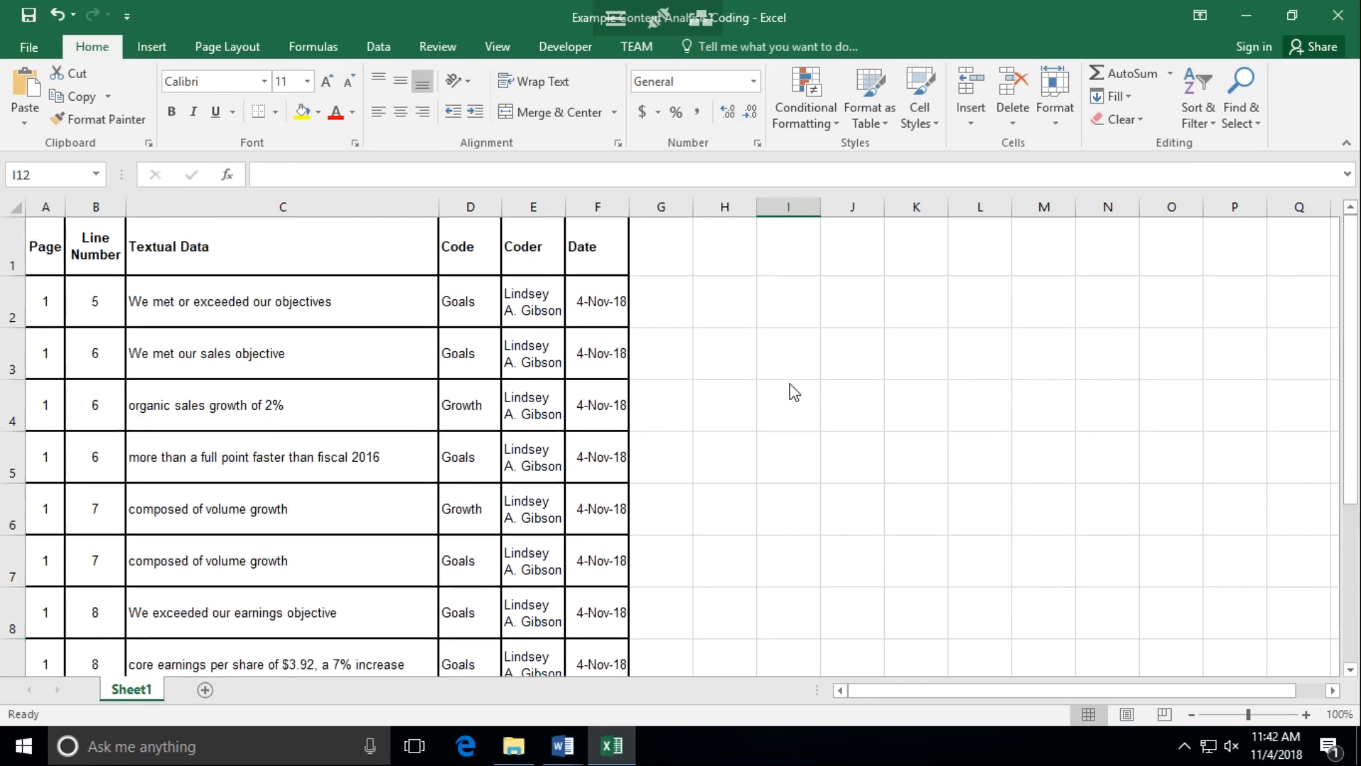
pyautogui.click(375, 48)
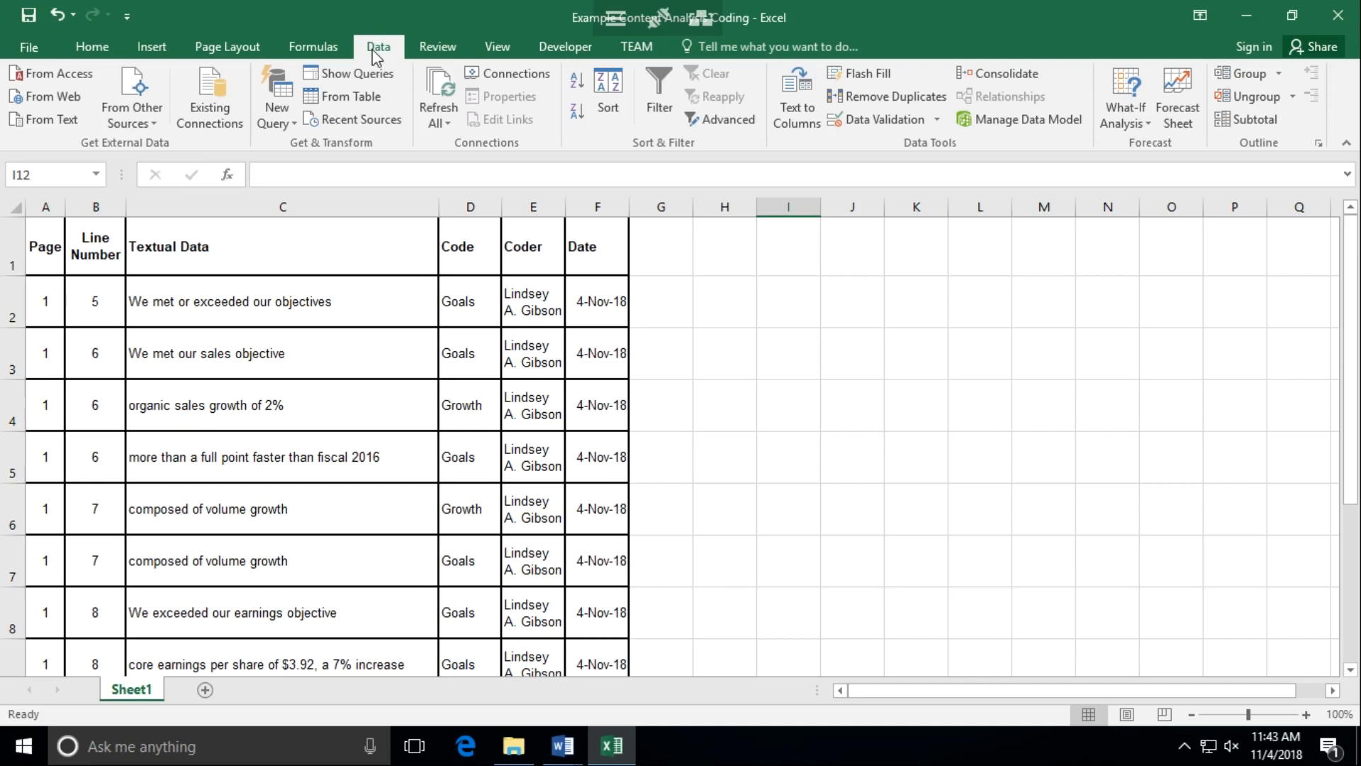
pyautogui.click(668, 115)
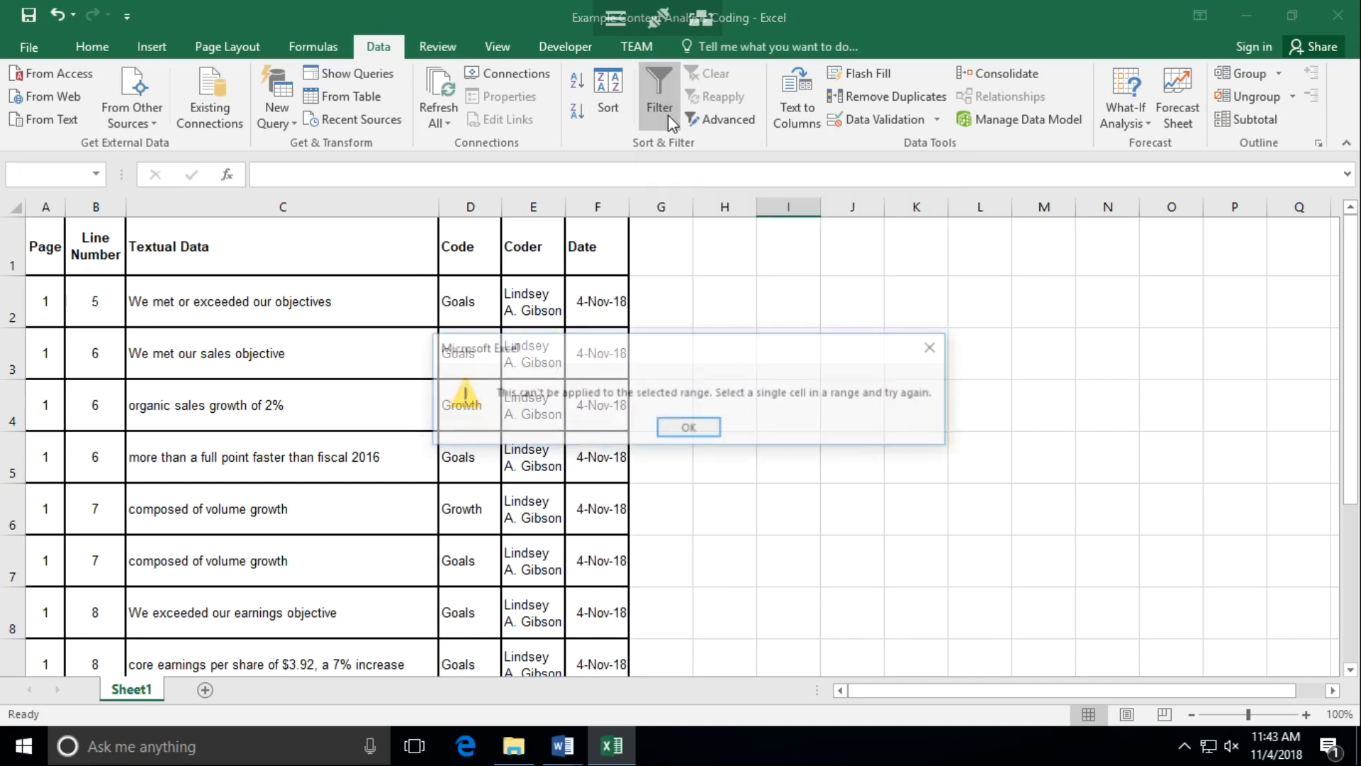
pyautogui.click(690, 429)
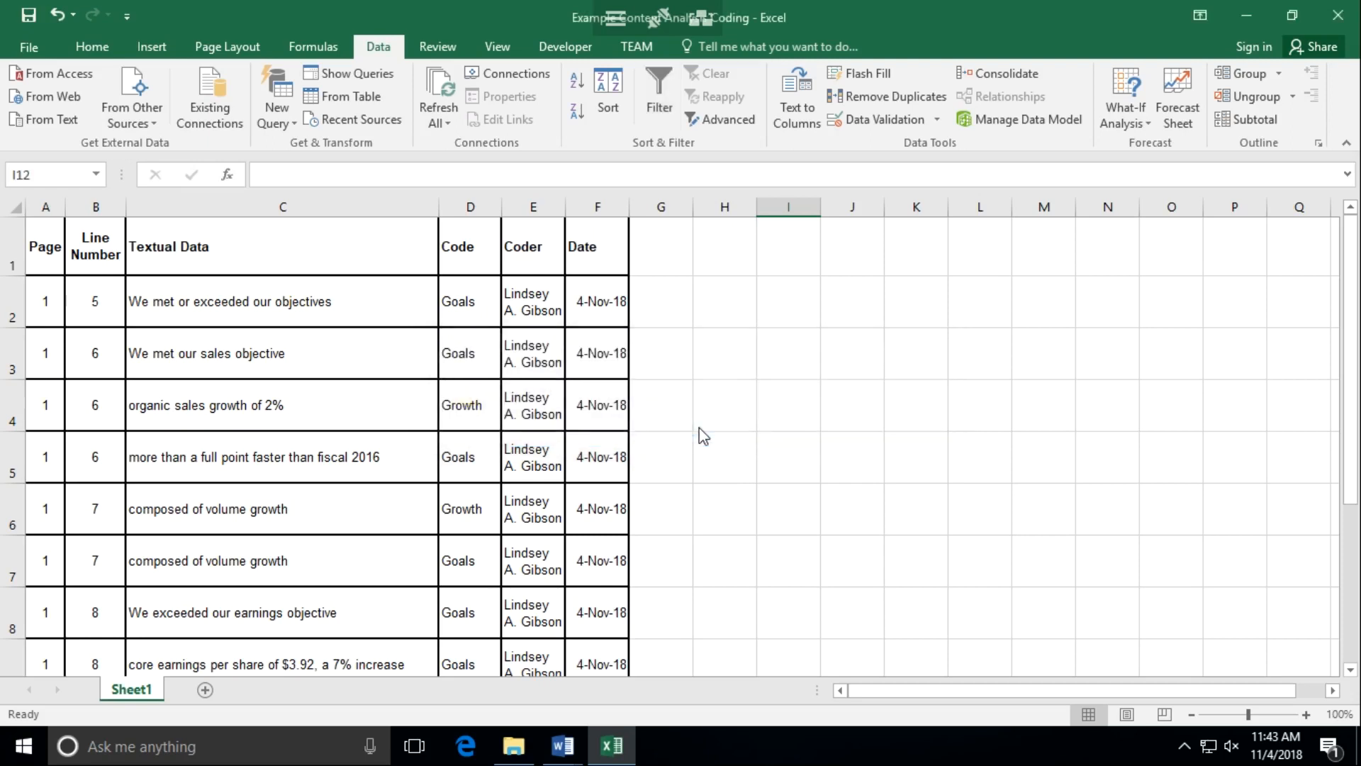
pyautogui.click(528, 248)
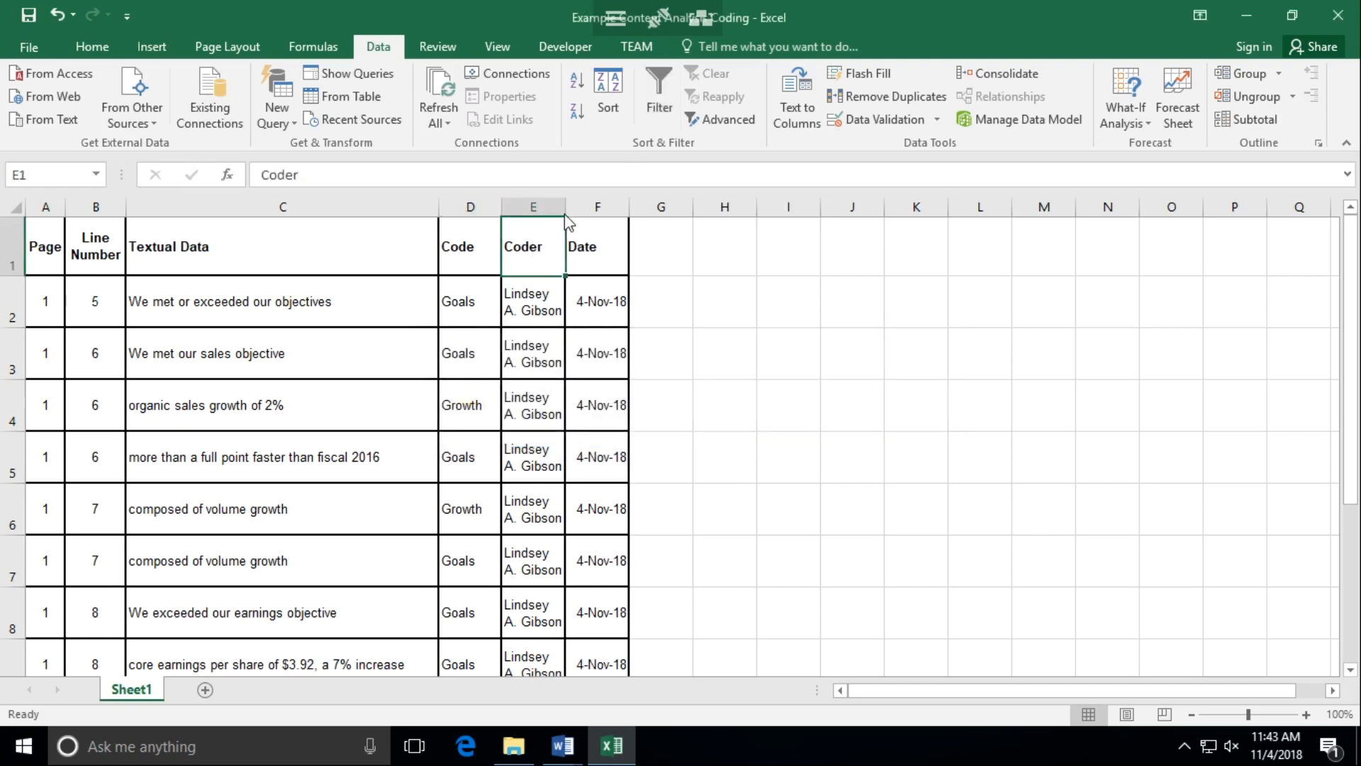
pyautogui.click(666, 95)
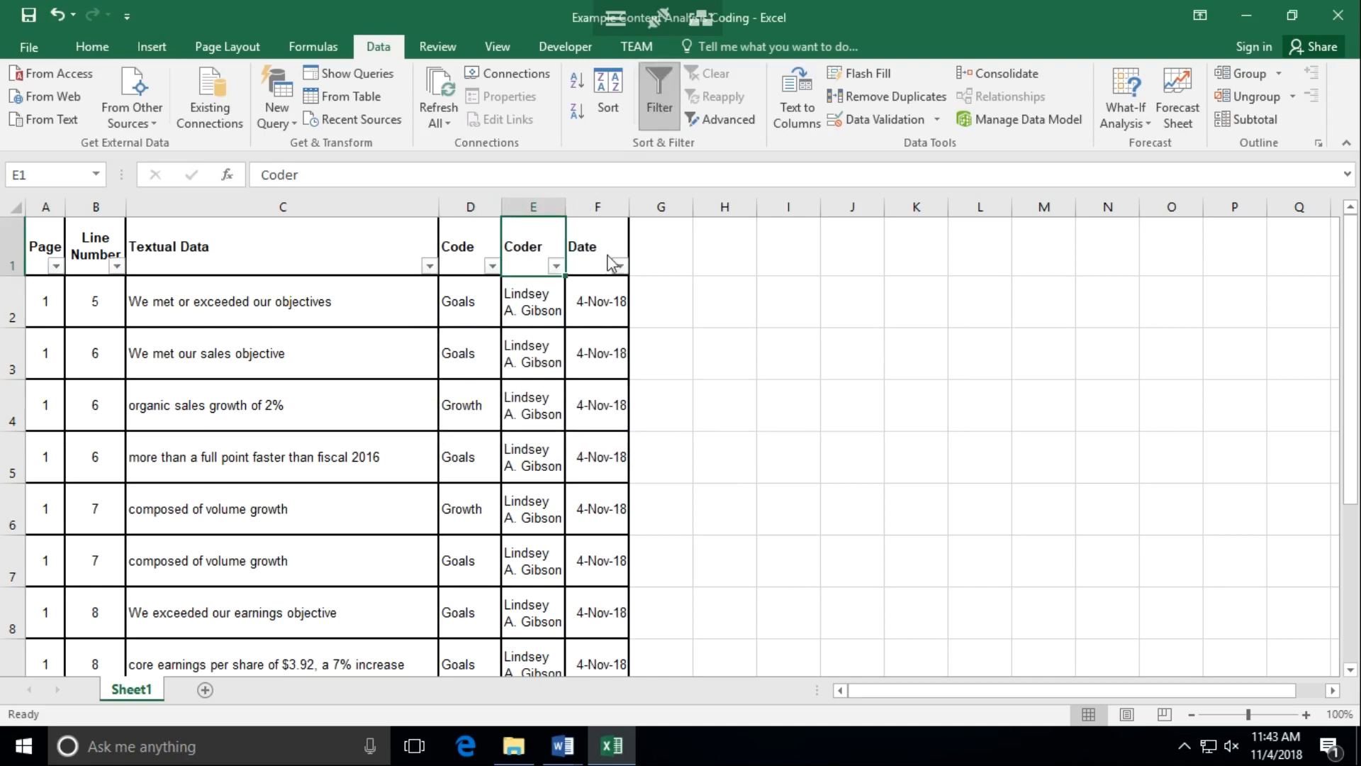
# Step: View the Coder column's filter choices without applying any, and filter the Code column to show only Goals
pyautogui.click(556, 266)
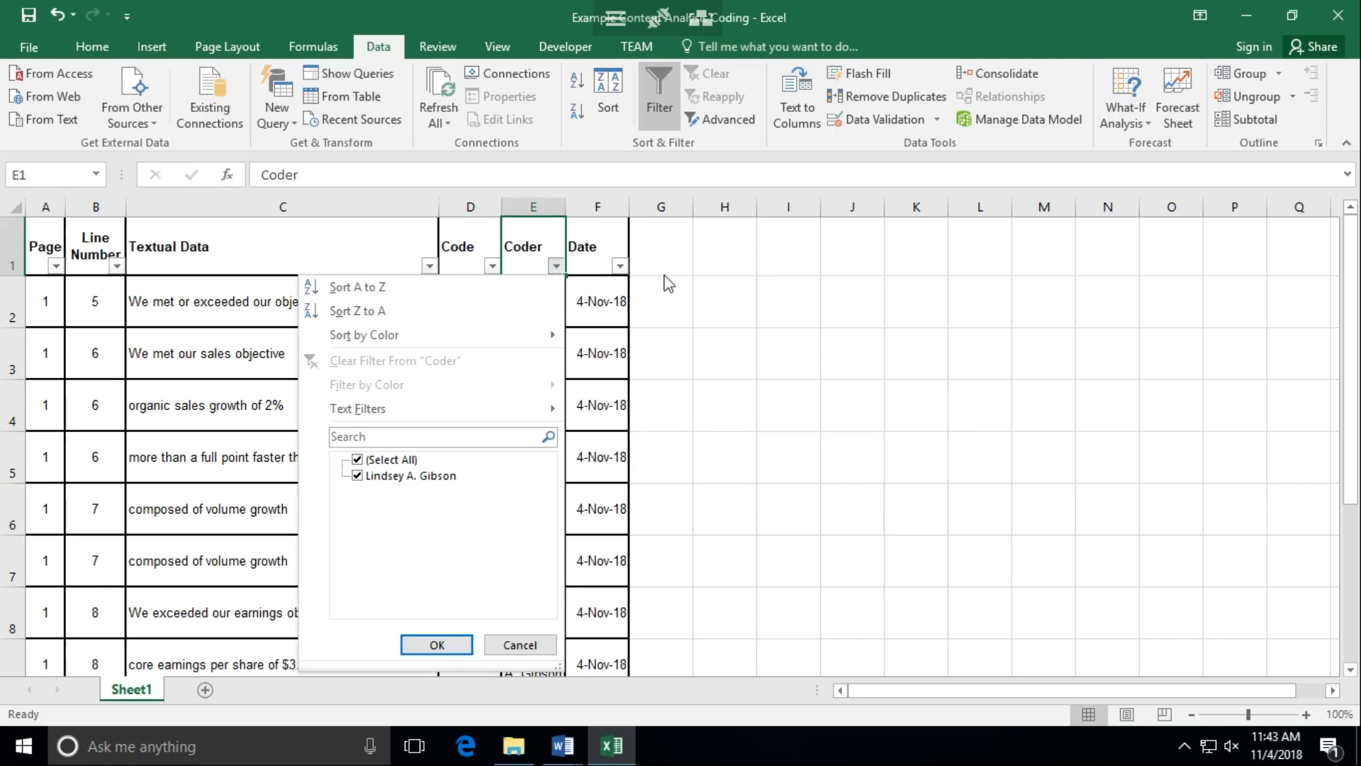
pyautogui.press('Escape')
pyautogui.click(487, 267)
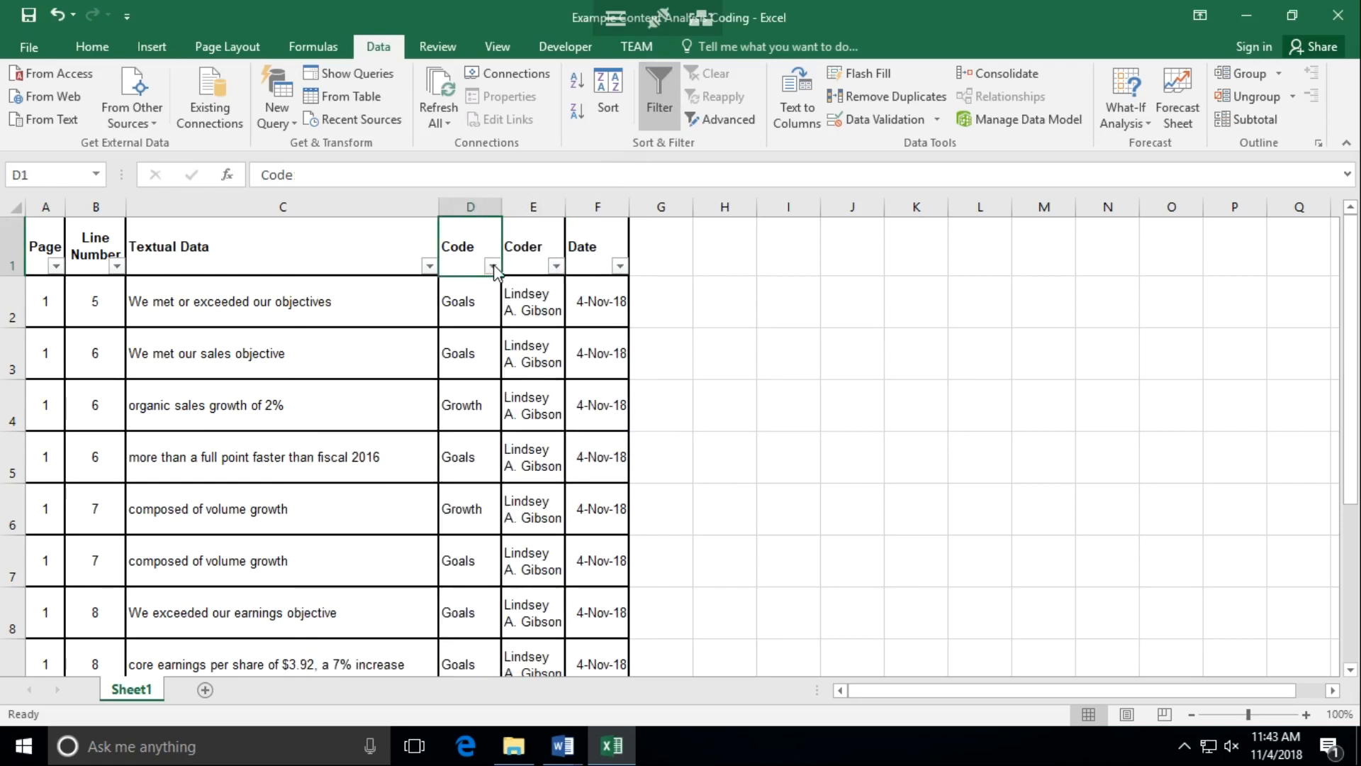
pyautogui.click(490, 267)
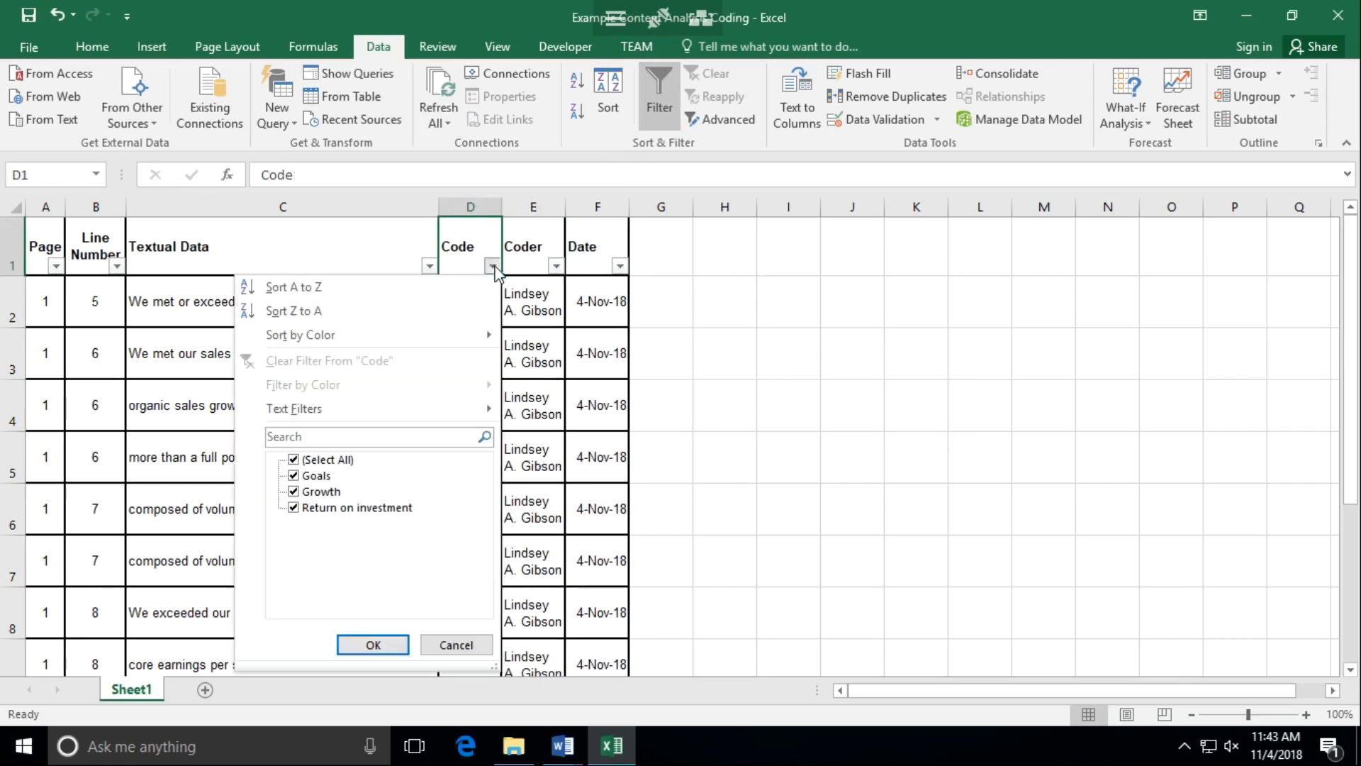
pyautogui.click(294, 459)
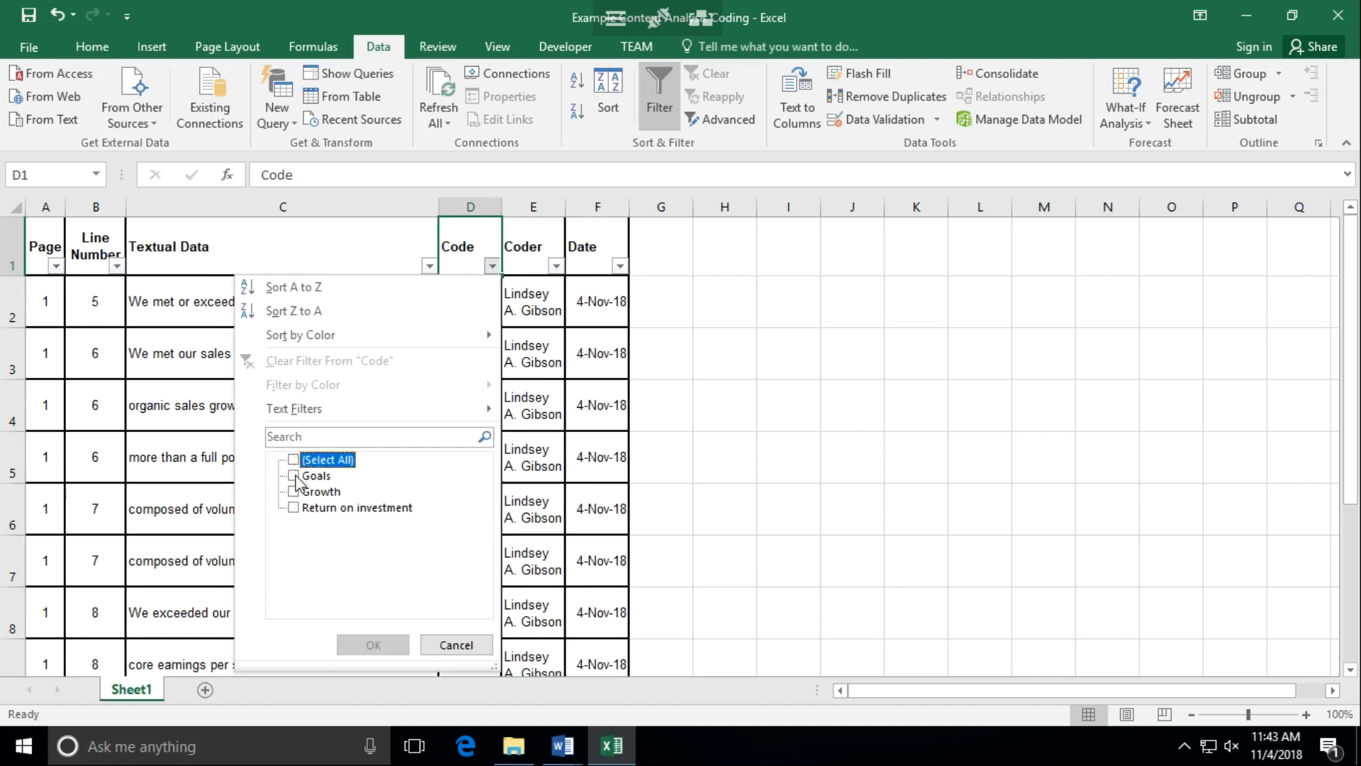
pyautogui.click(295, 476)
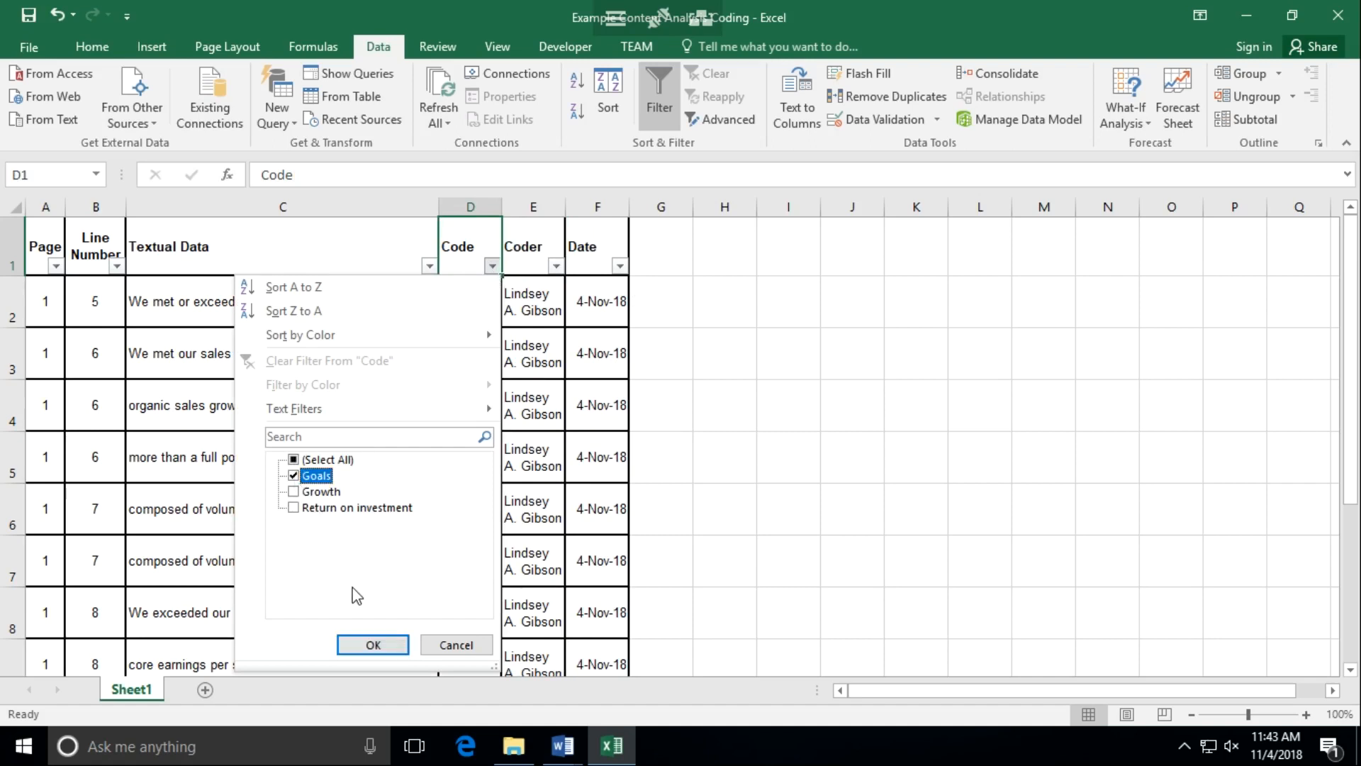
pyautogui.click(368, 646)
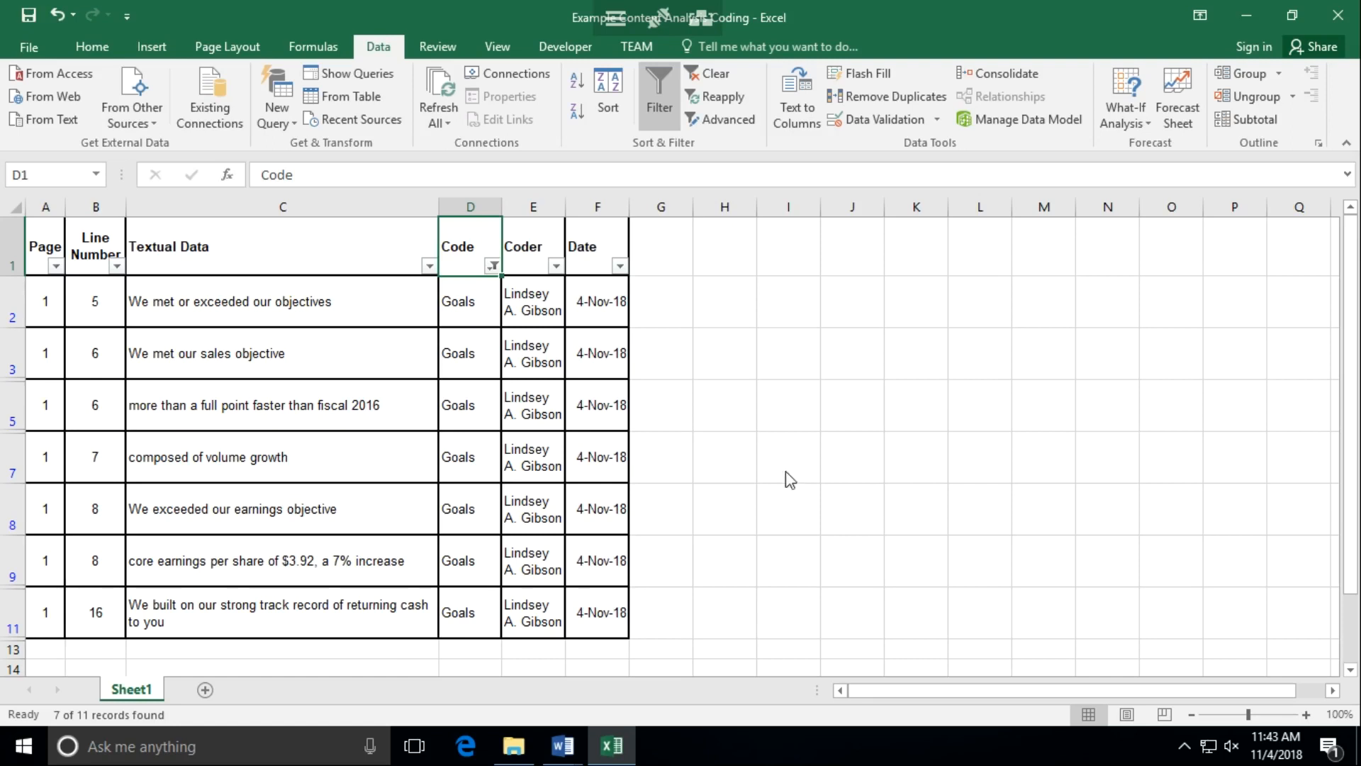
# Step: Clear the filter from the Code column and sort the whole coding table by Code from A to Z
pyautogui.click(493, 266)
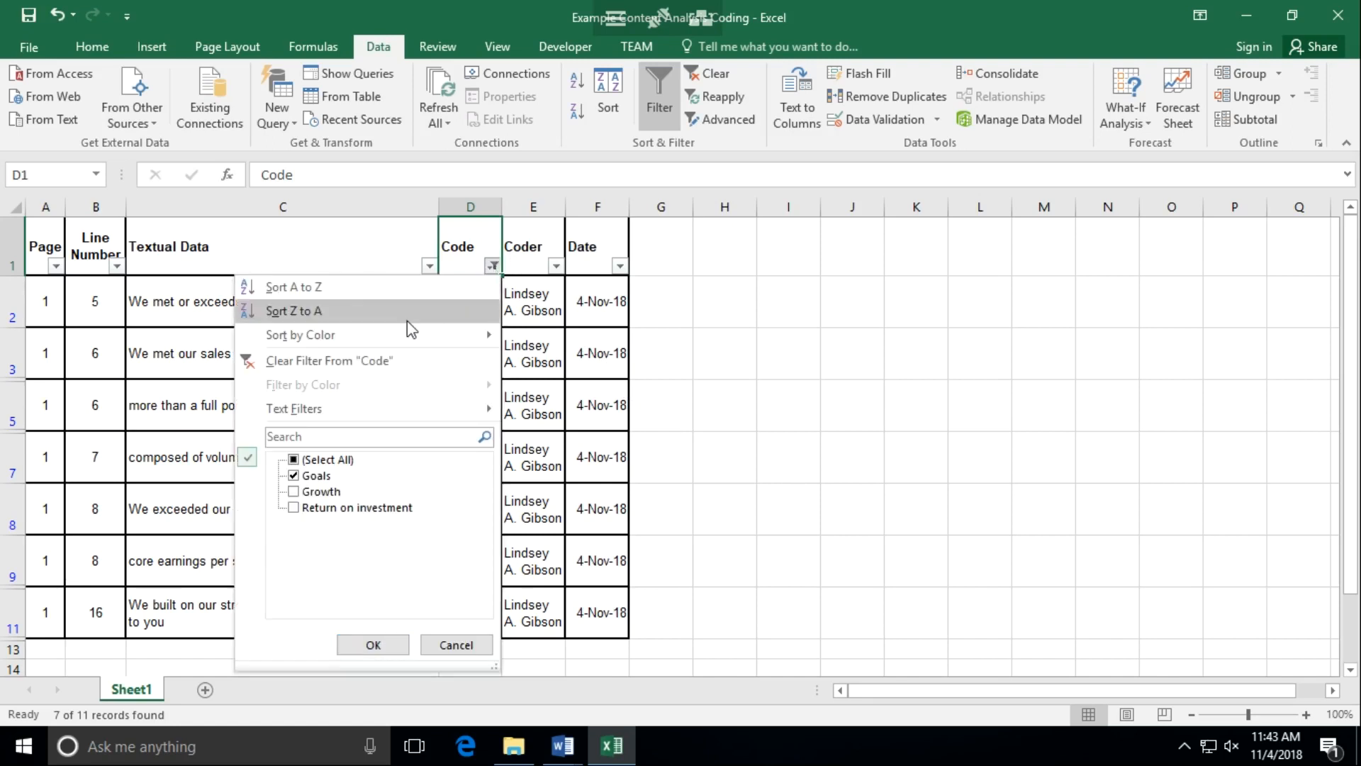
pyautogui.click(357, 363)
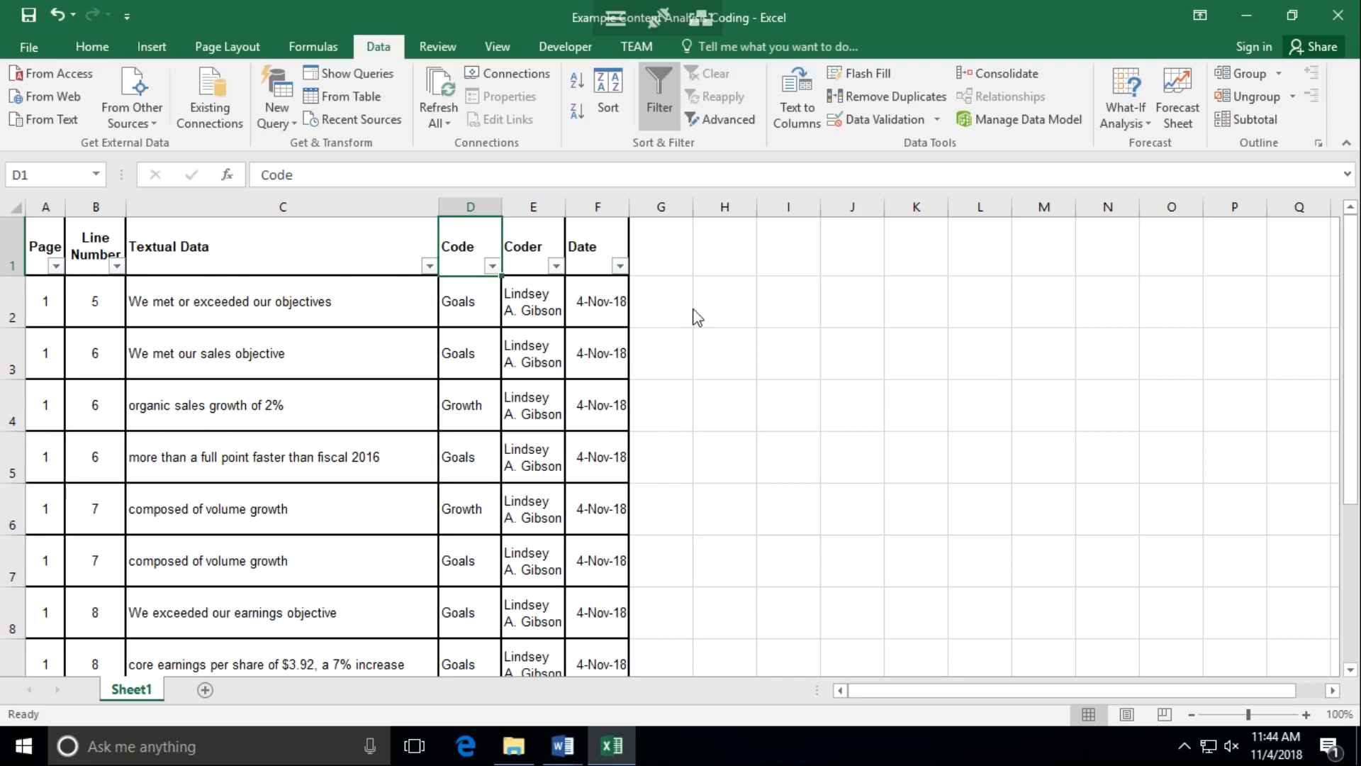
pyautogui.click(582, 91)
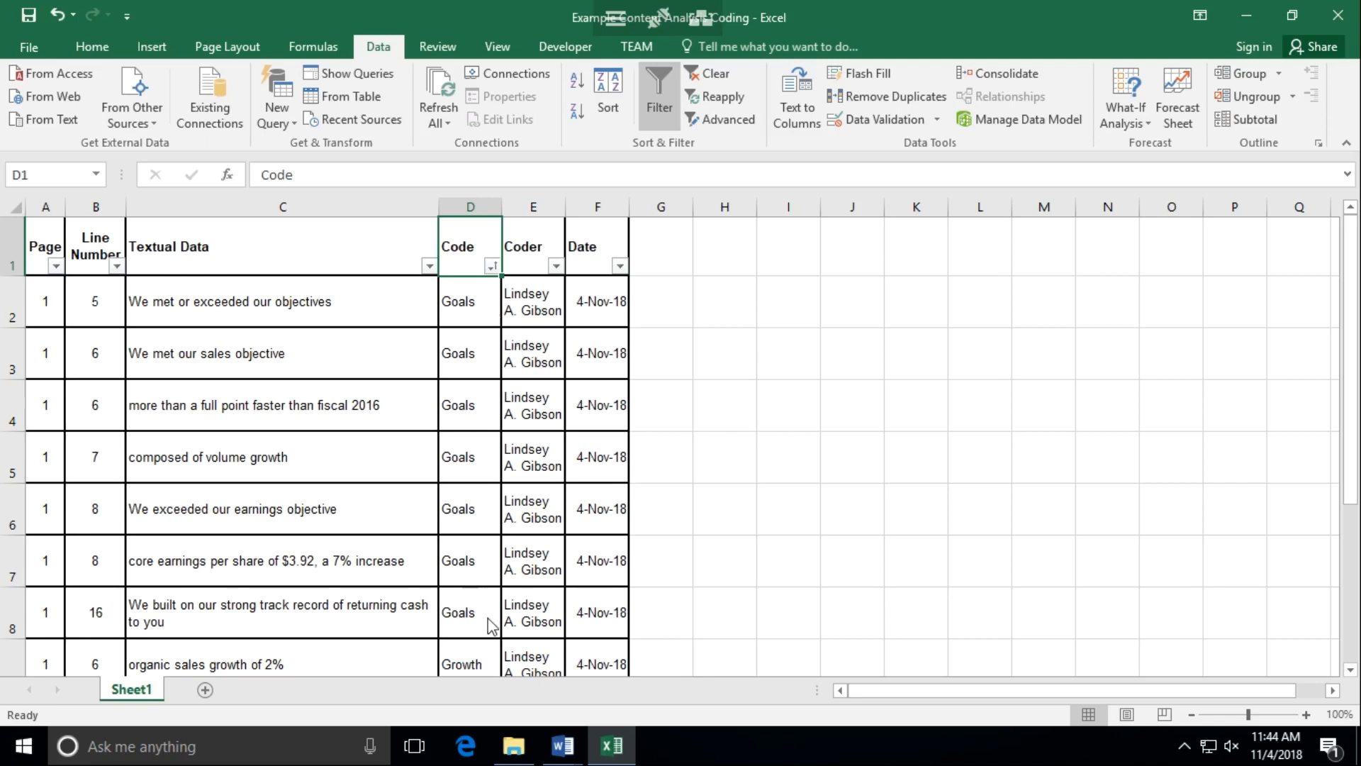
pyautogui.moveTo(1355, 344); pyautogui.dragTo(1356, 449)
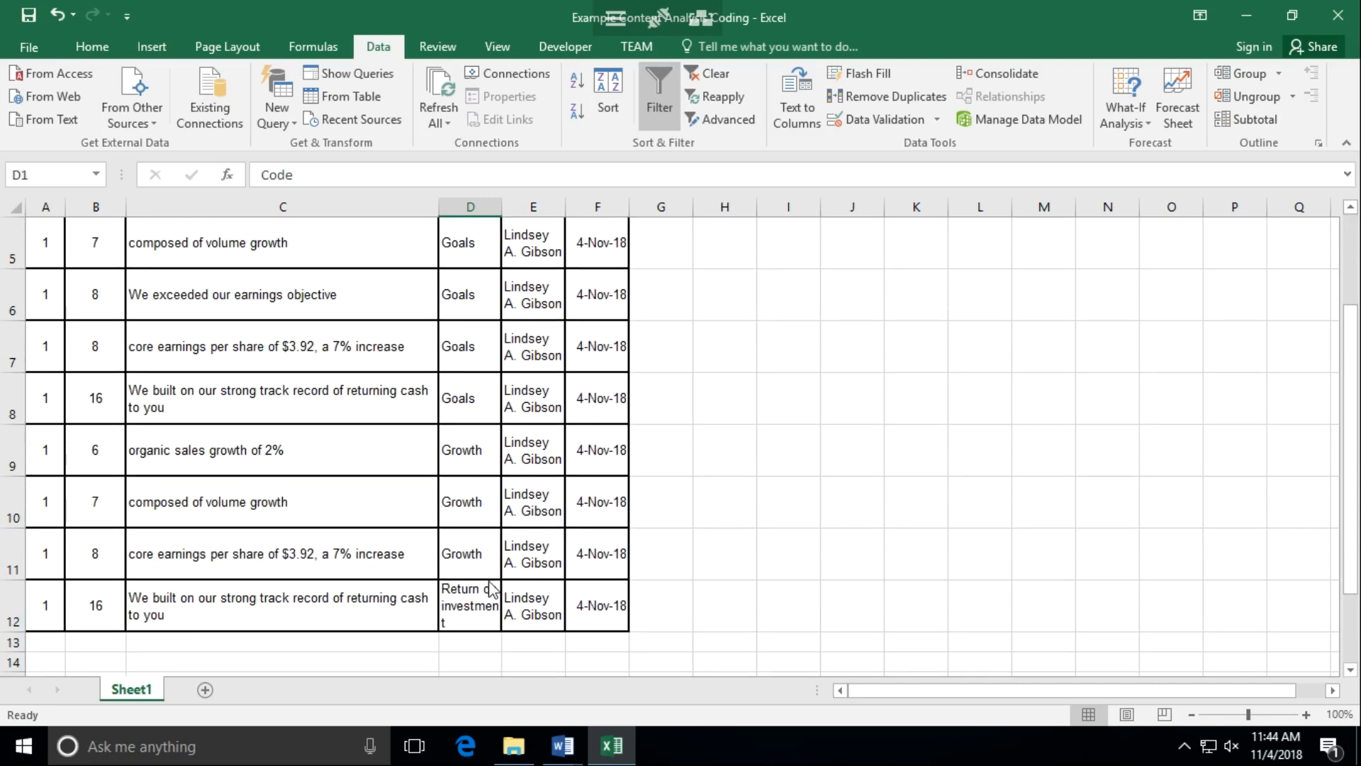
pyautogui.moveTo(1353, 505); pyautogui.dragTo(1353, 368)
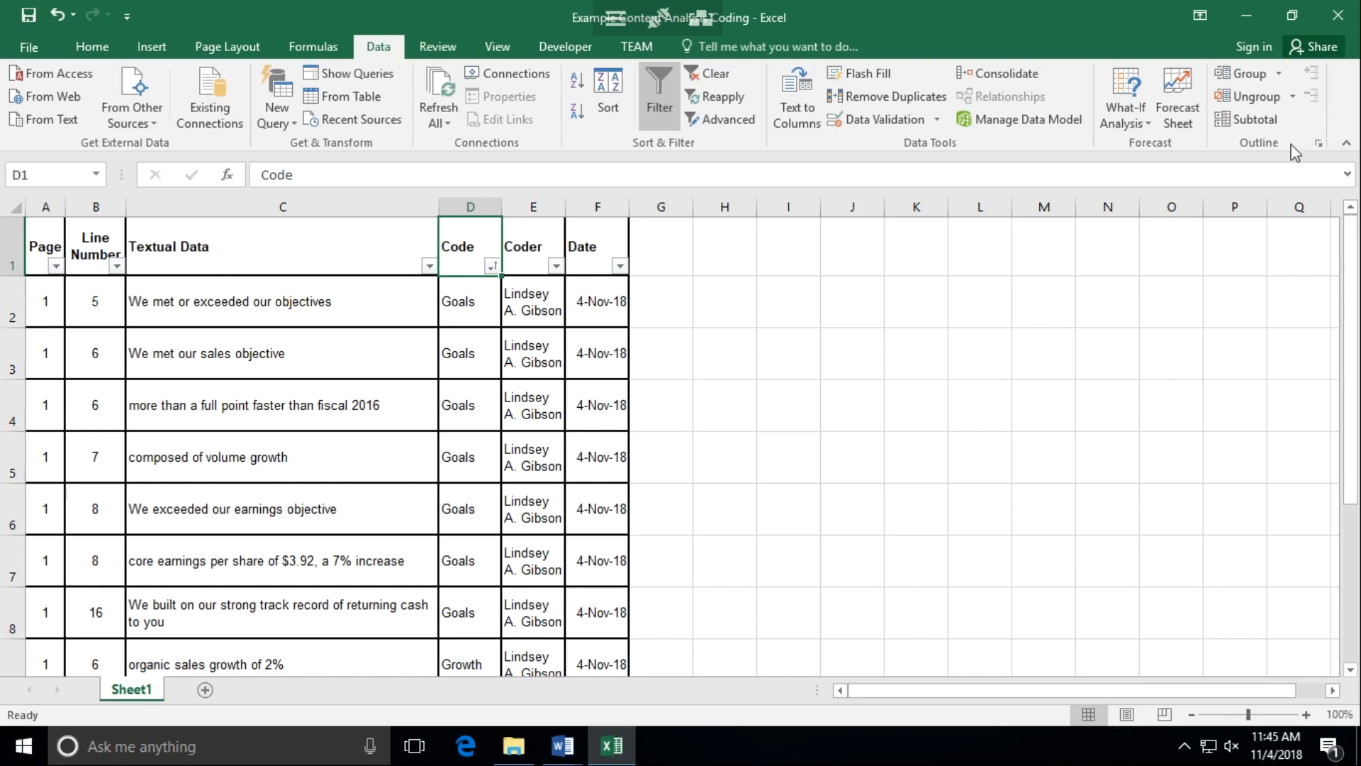
# Step: Minimize the workbook without closing it, close the EXAMPLE CONTENT ANALYSIS OC 6005 folder window, and leave the remote desktop's full-screen view
pyautogui.click(1351, 17)
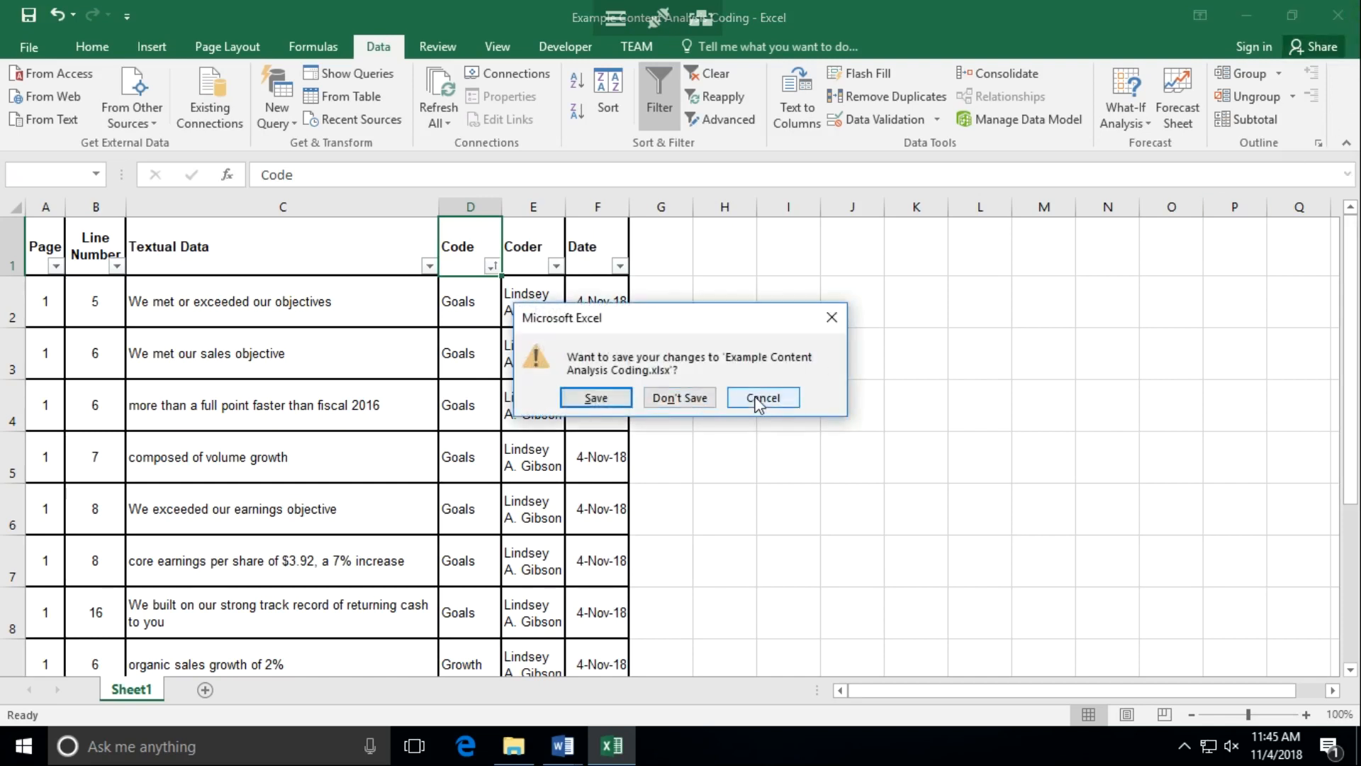
pyautogui.click(841, 309)
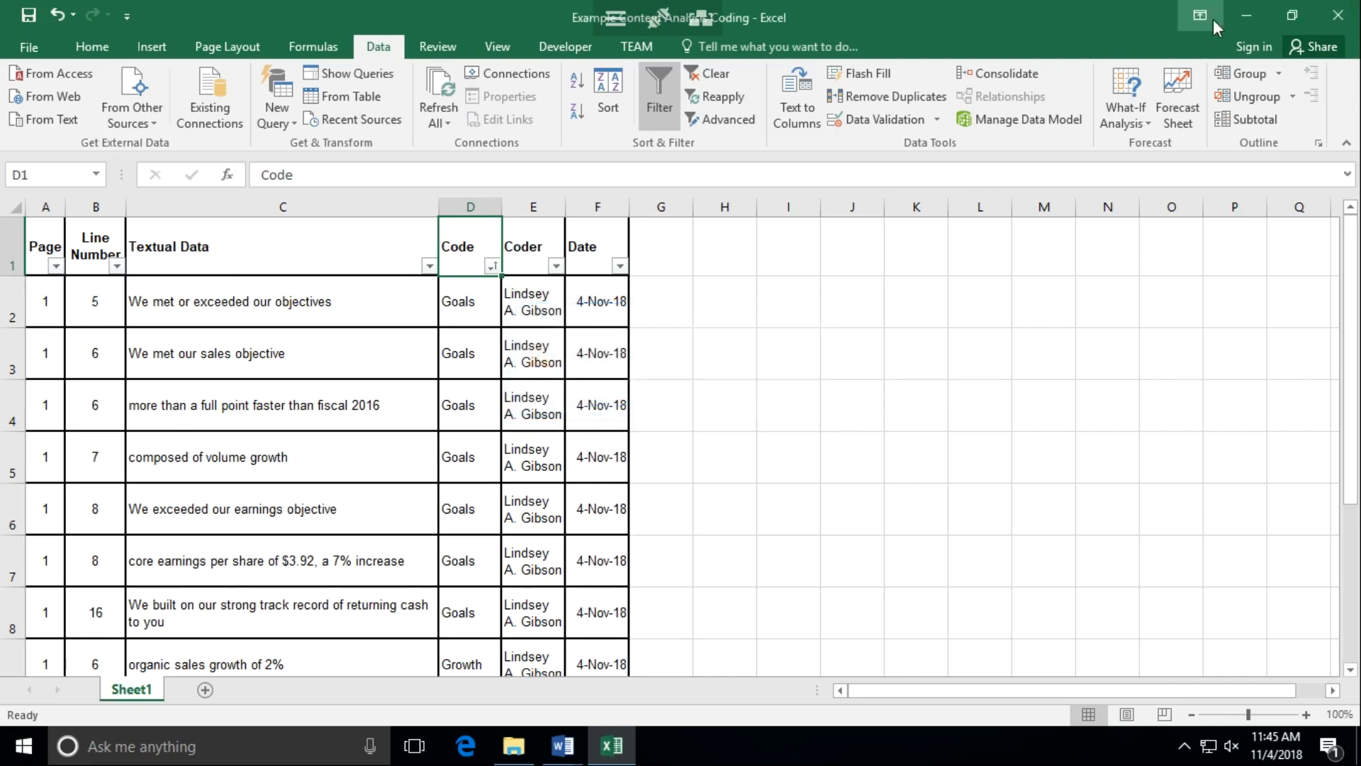
pyautogui.click(1246, 17)
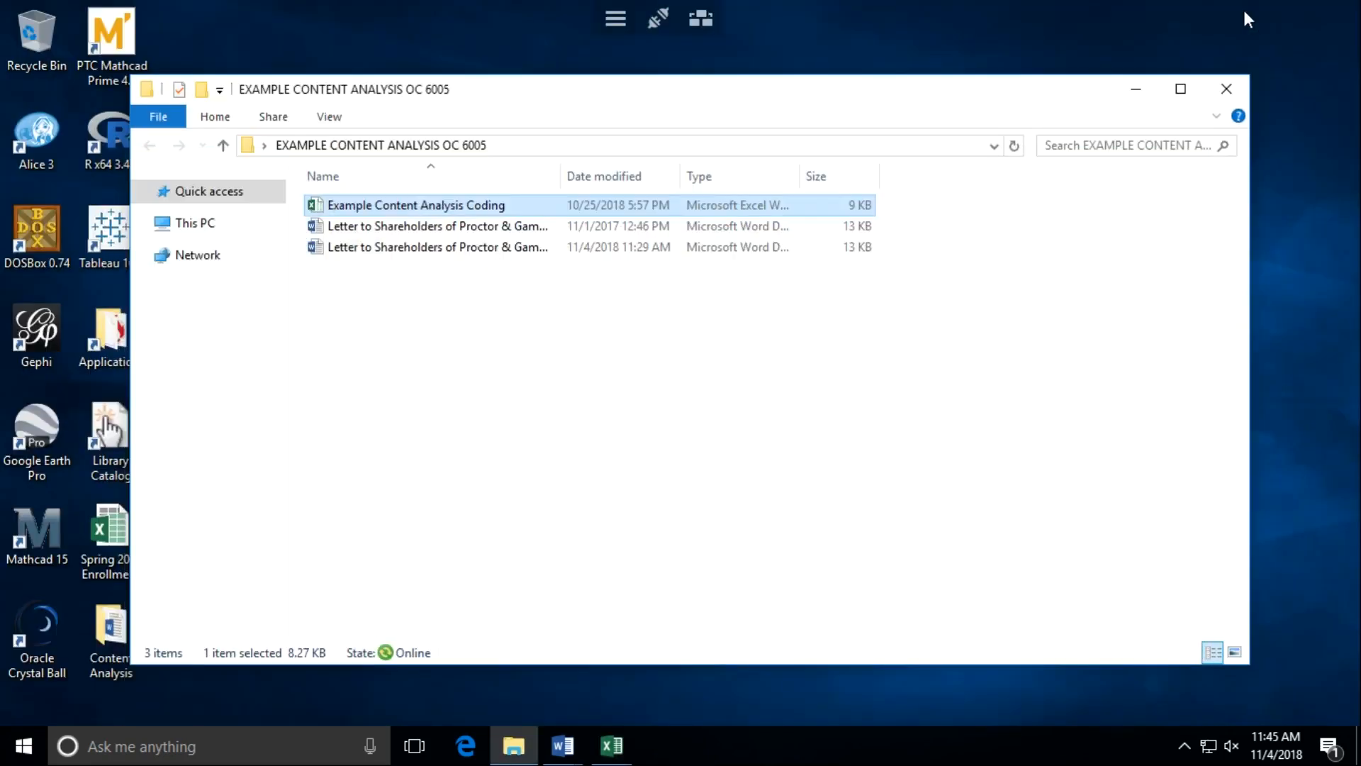
pyautogui.click(1226, 92)
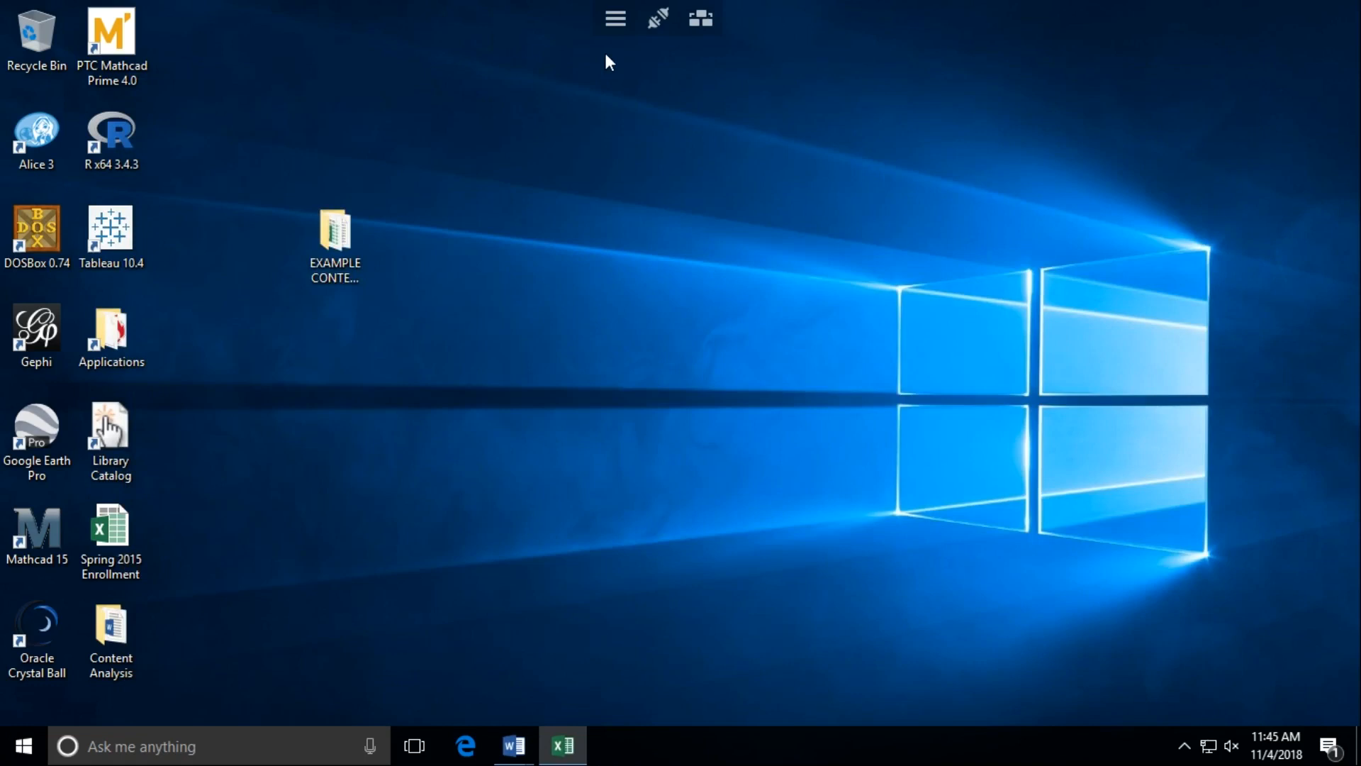
pyautogui.click(659, 15)
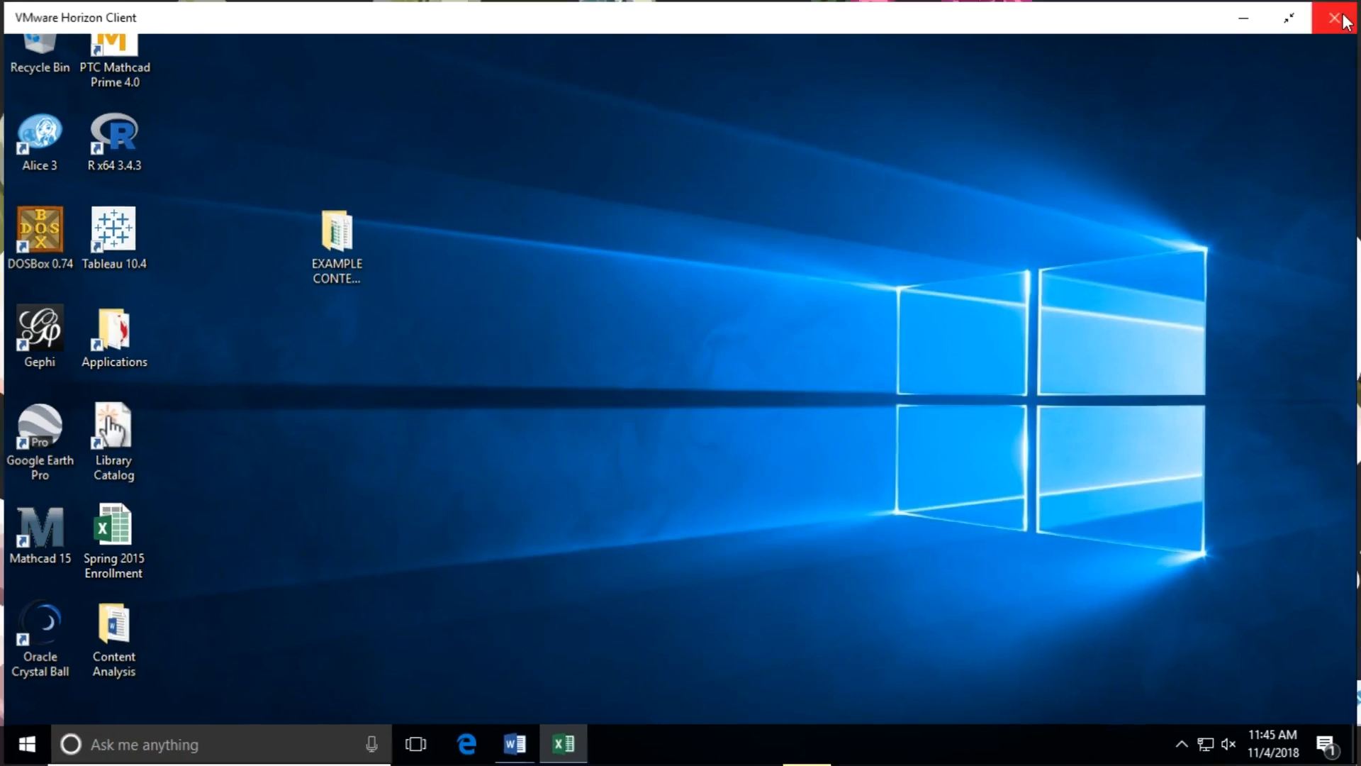